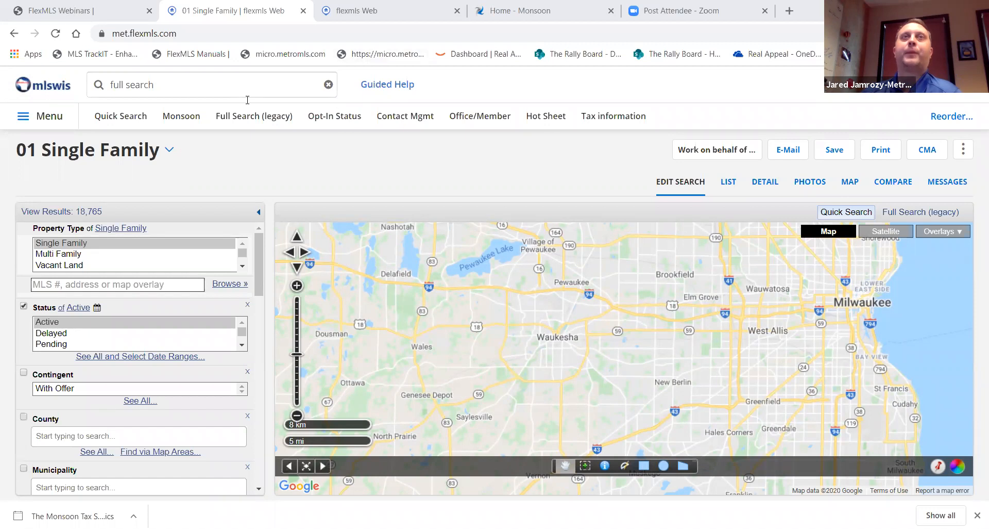
# Check the legacy data share page's exterior criteria, then return to the map-based Single Family search
pyautogui.click(360, 10)
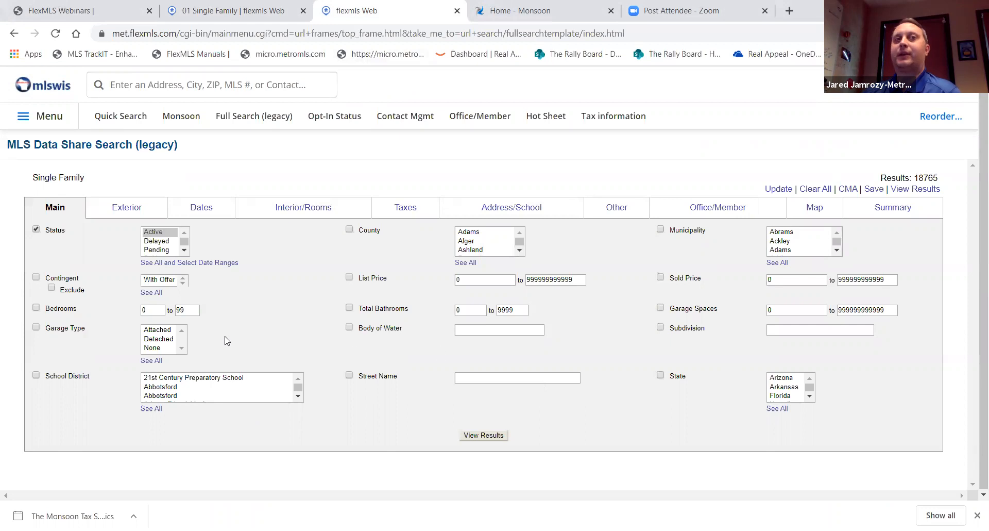
pyautogui.click(243, 15)
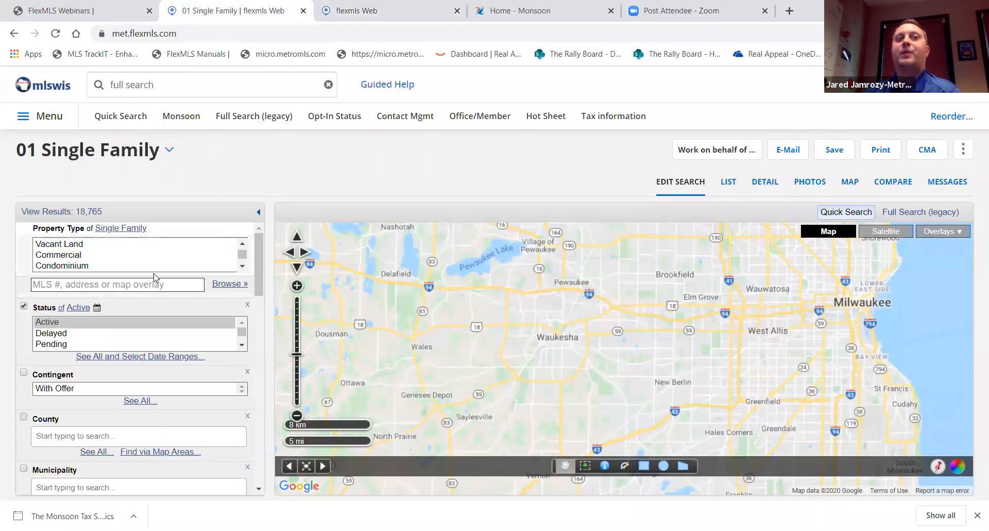
pyautogui.scroll(-10, 154, 278)
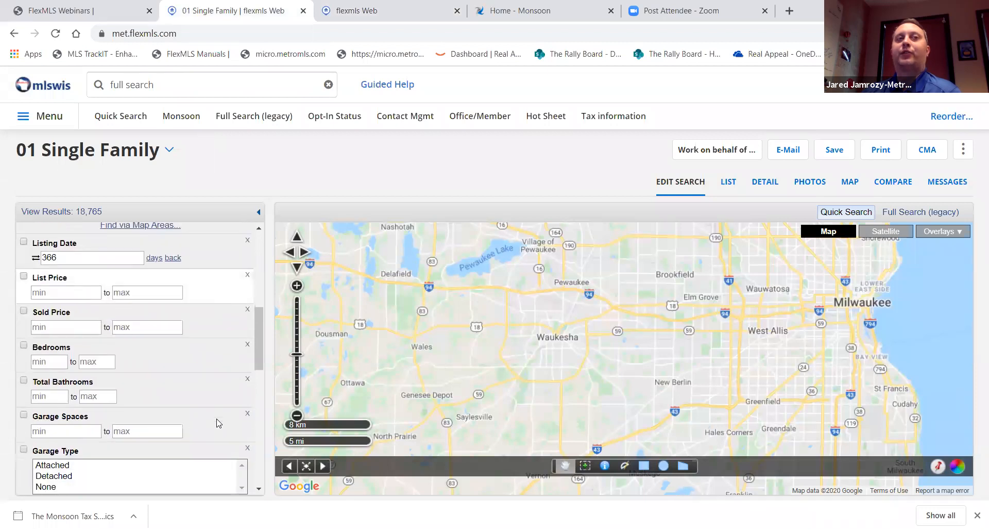
pyautogui.scroll(-10, 219, 423)
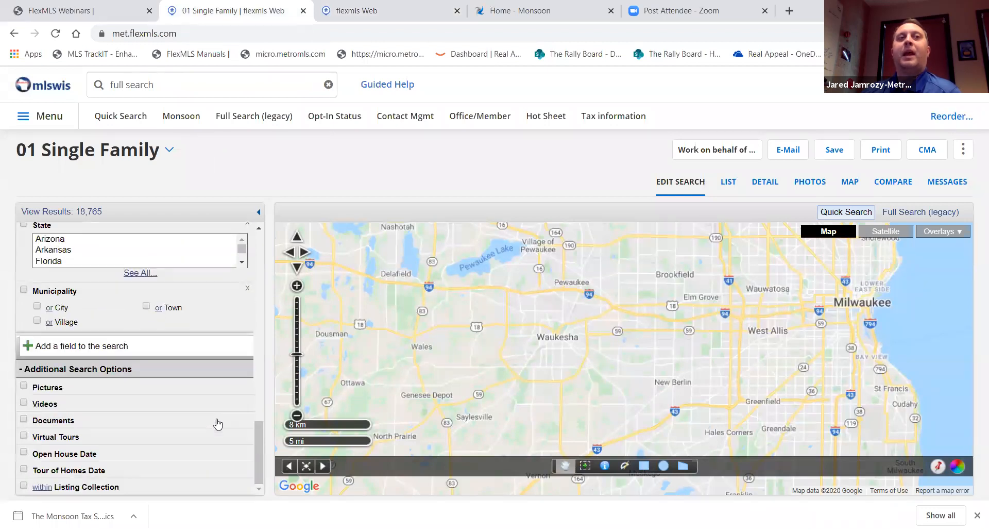
pyautogui.scroll(3, 218, 423)
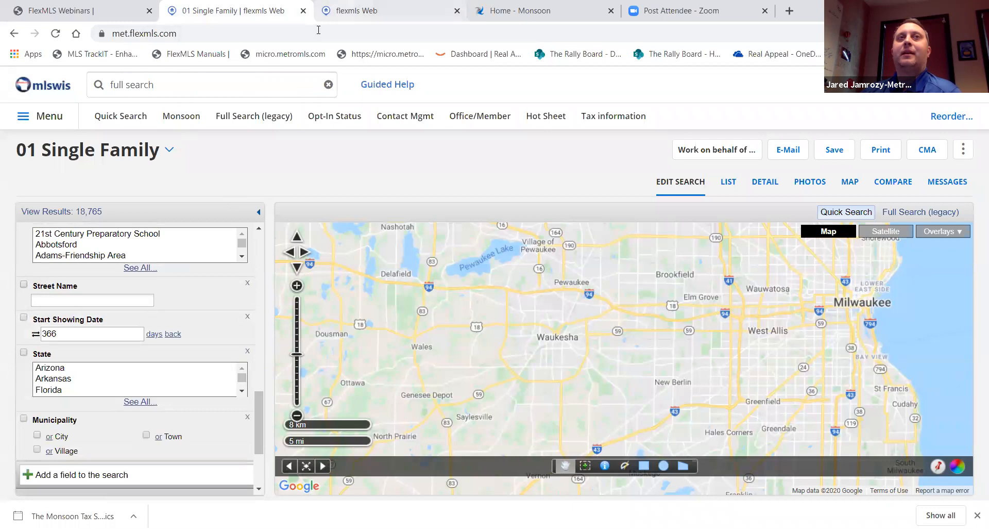
pyautogui.click(339, 10)
pyautogui.click(143, 209)
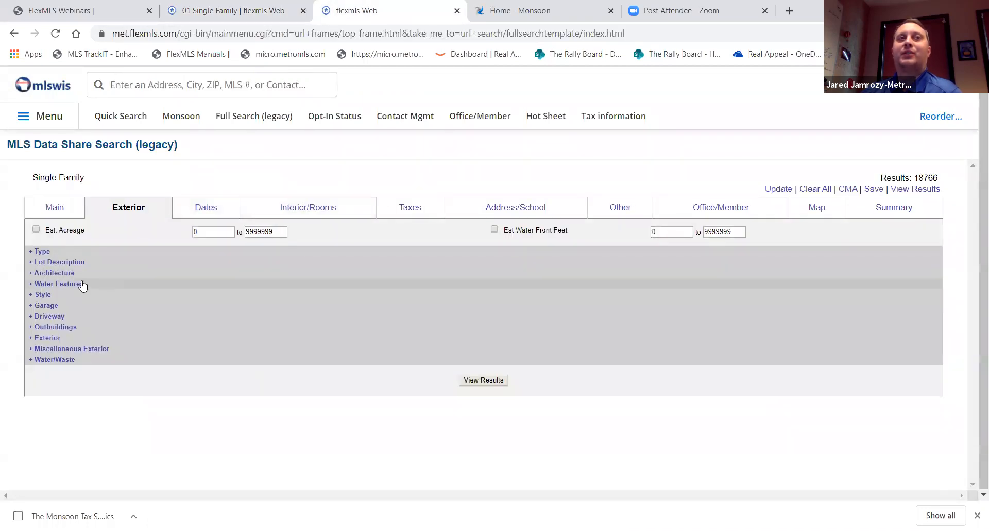
pyautogui.click(69, 215)
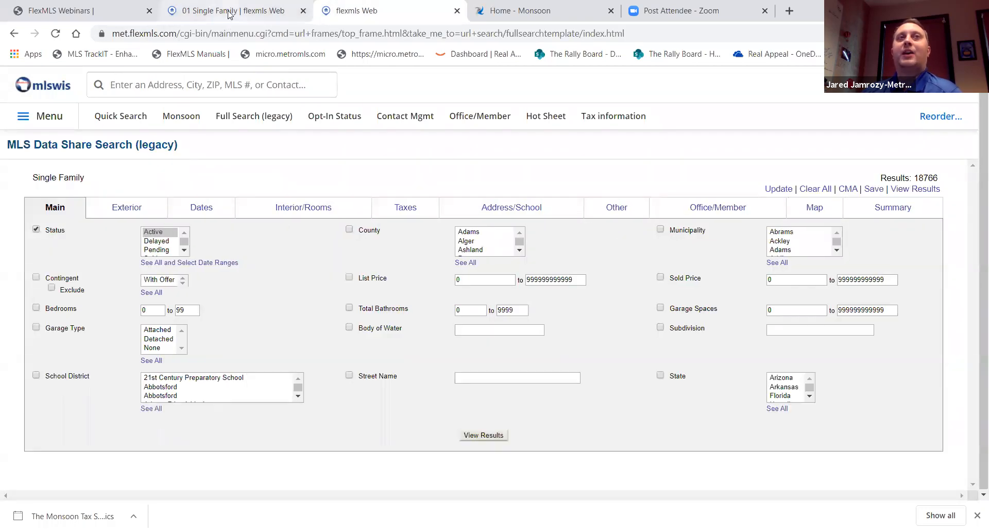
pyautogui.click(228, 11)
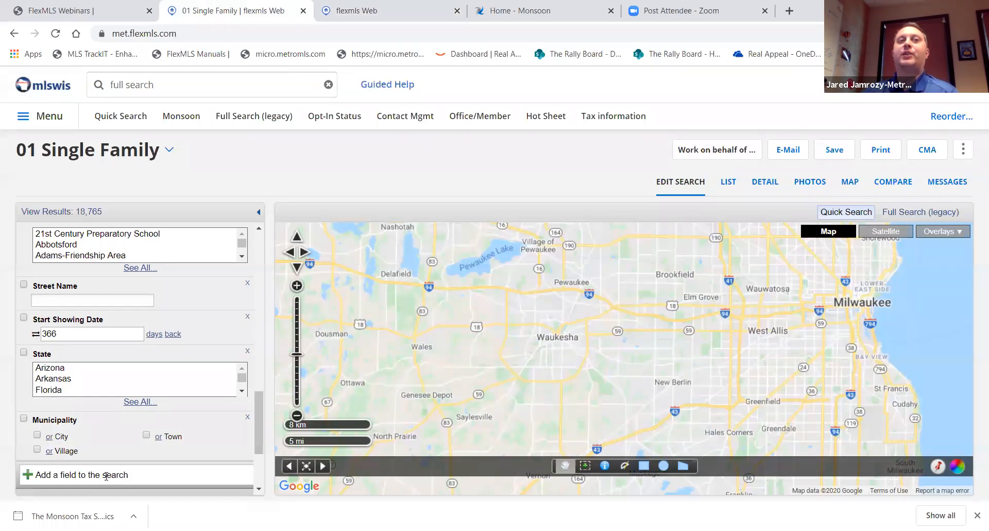
# Add a Hobby Farm criterion for Horse by searching the field list for 'hobby'
pyautogui.click(74, 475)
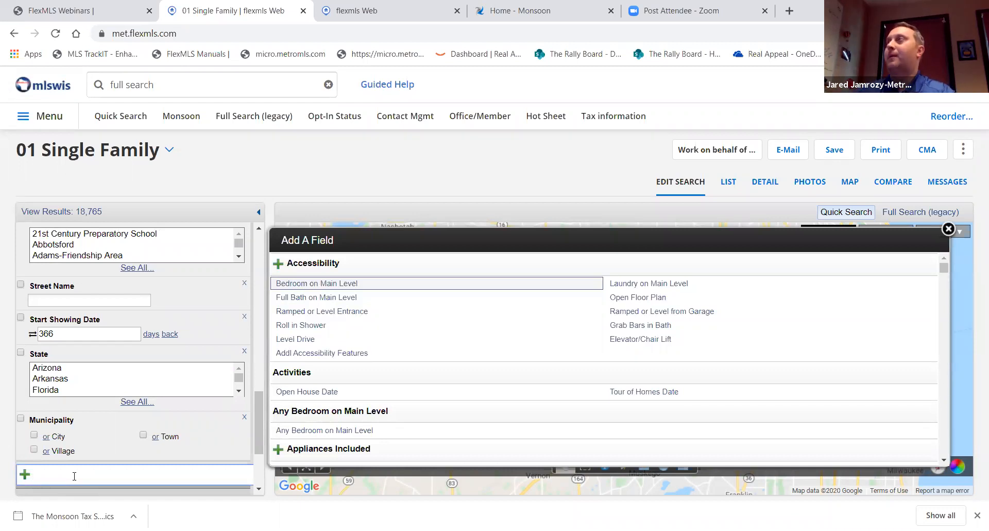
pyautogui.write('hobby')
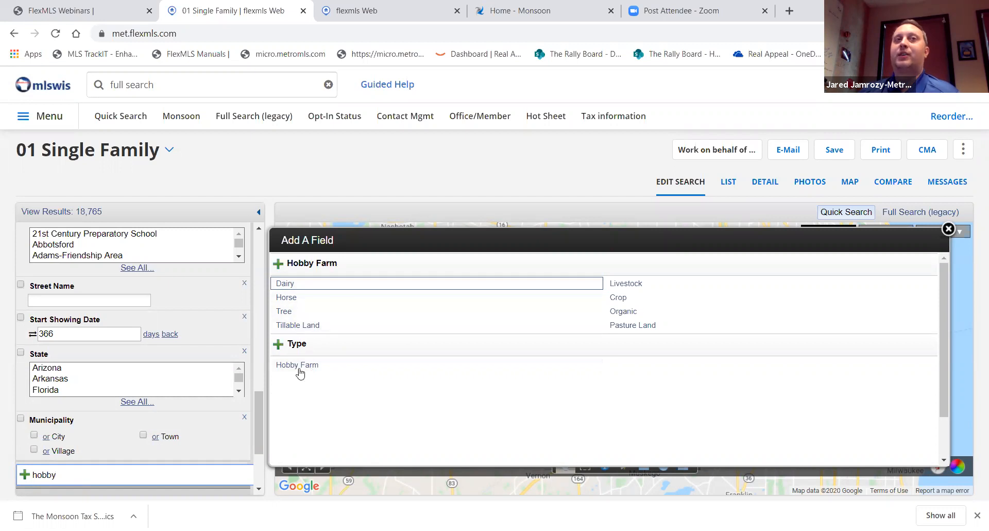
pyautogui.click(295, 301)
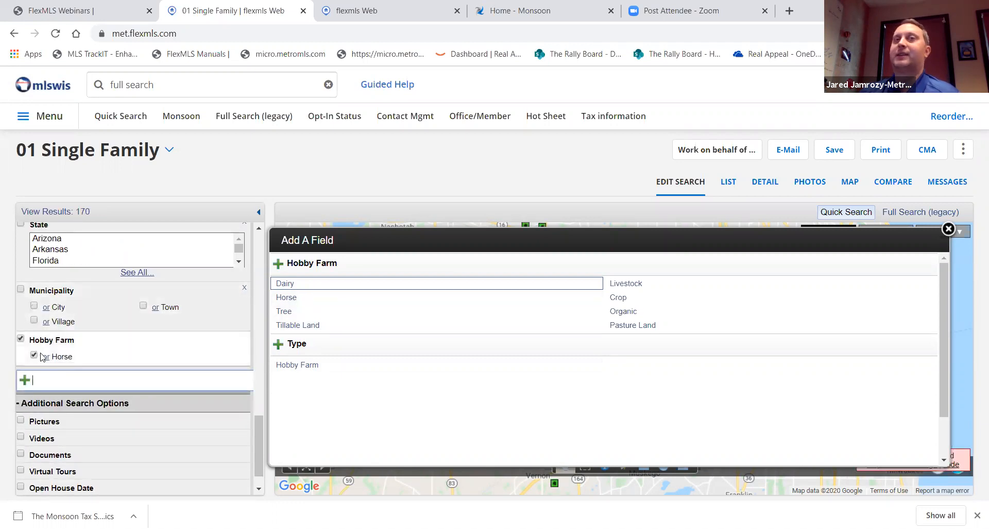
# Also check Livestock under Hobby Farm for 258 results, preview Accessibility fields, and close the field list
pyautogui.click(622, 285)
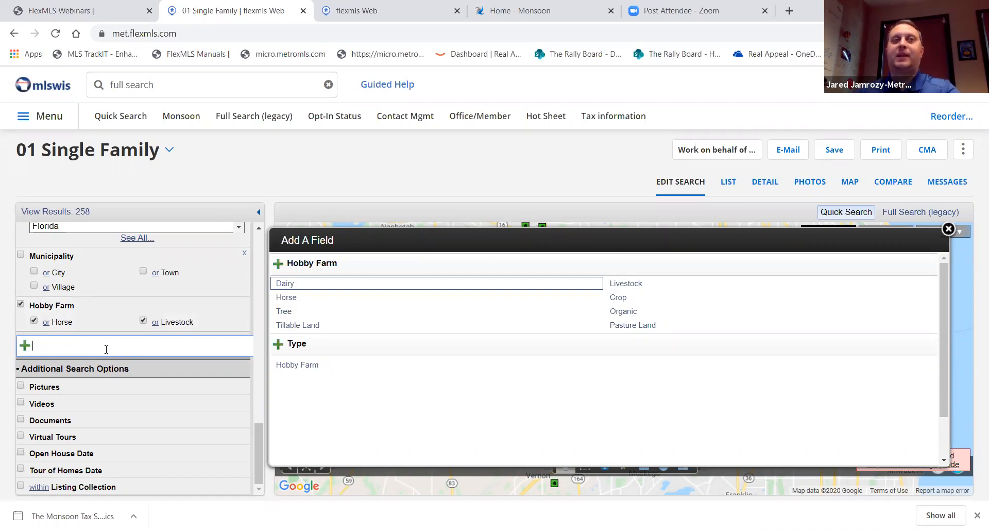
pyautogui.write('acce')
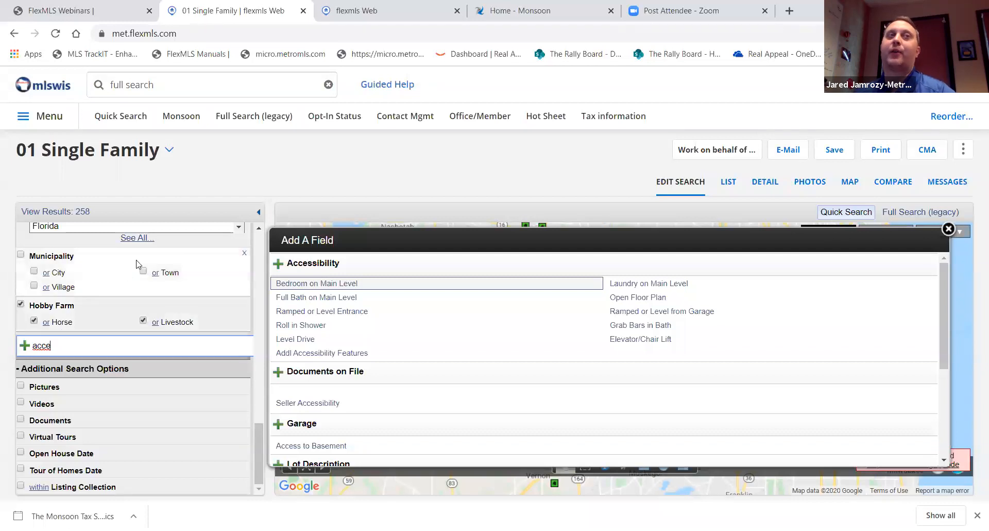
pyautogui.click(948, 229)
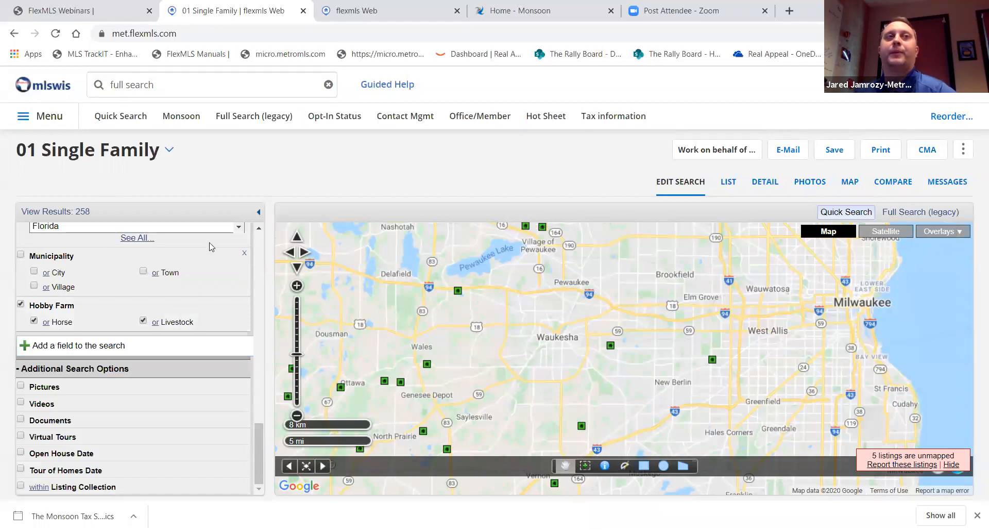
# Start a fresh quick search and centre the map on Milwaukee
pyautogui.click(129, 121)
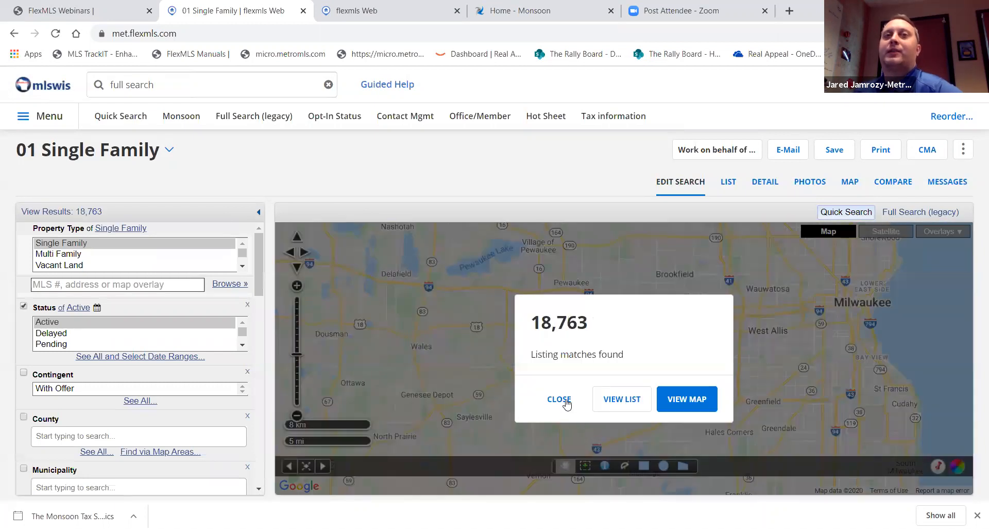
pyautogui.click(566, 403)
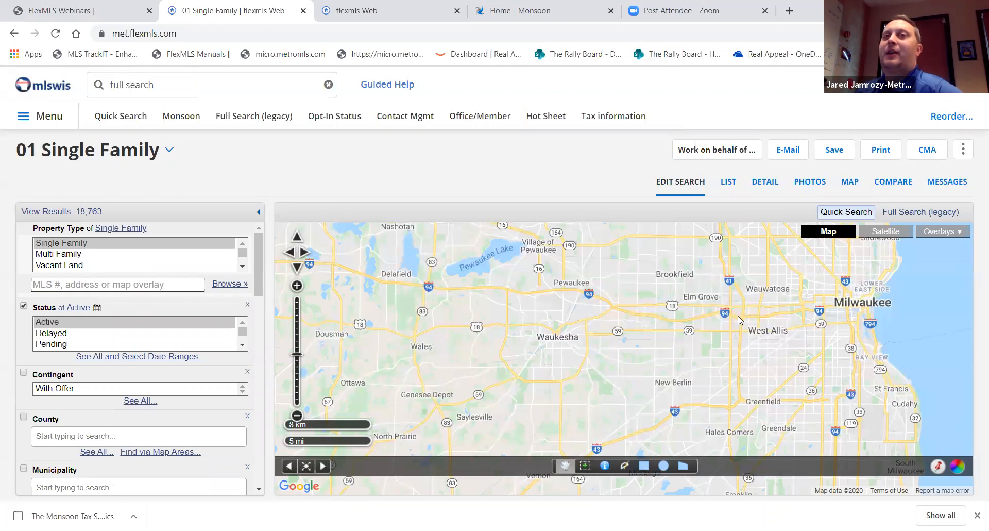
pyautogui.moveTo(740, 320); pyautogui.dragTo(549, 356)
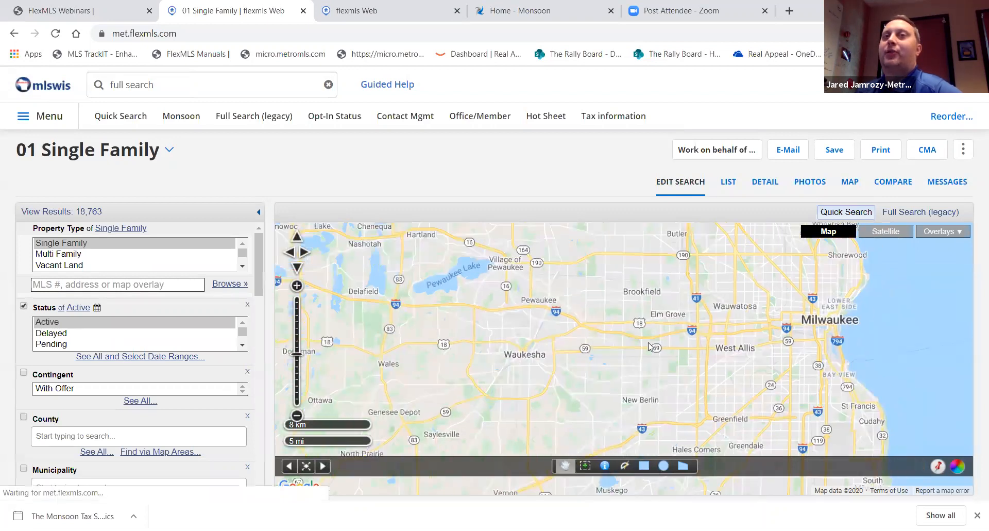
pyautogui.moveTo(677, 348); pyautogui.dragTo(781, 338)
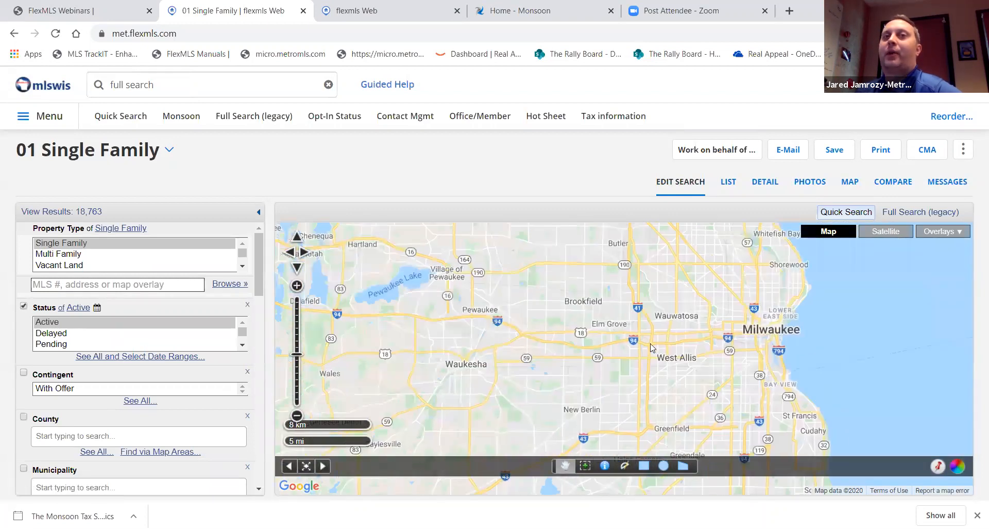
# Zoom the map through Riverwest down to parcel level along E Center St
pyautogui.click(586, 468)
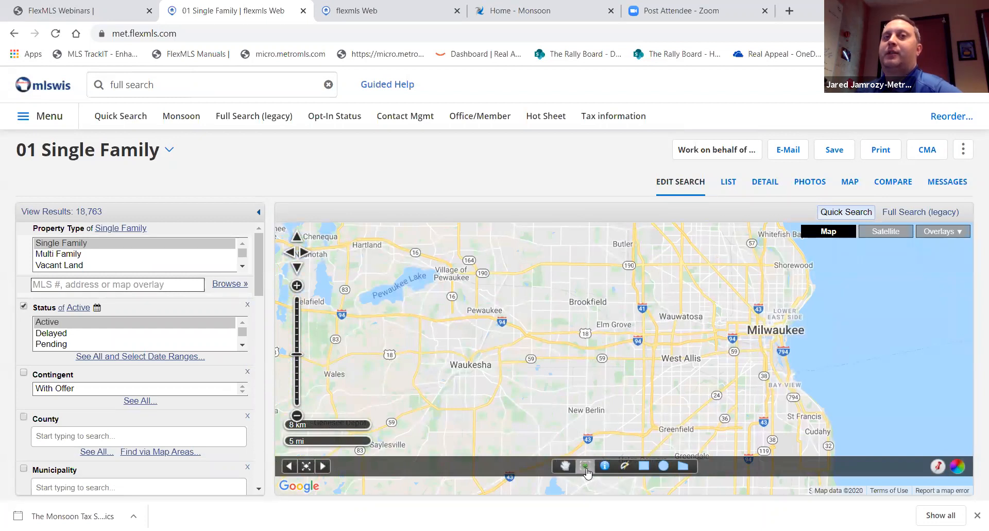
pyautogui.click(780, 296)
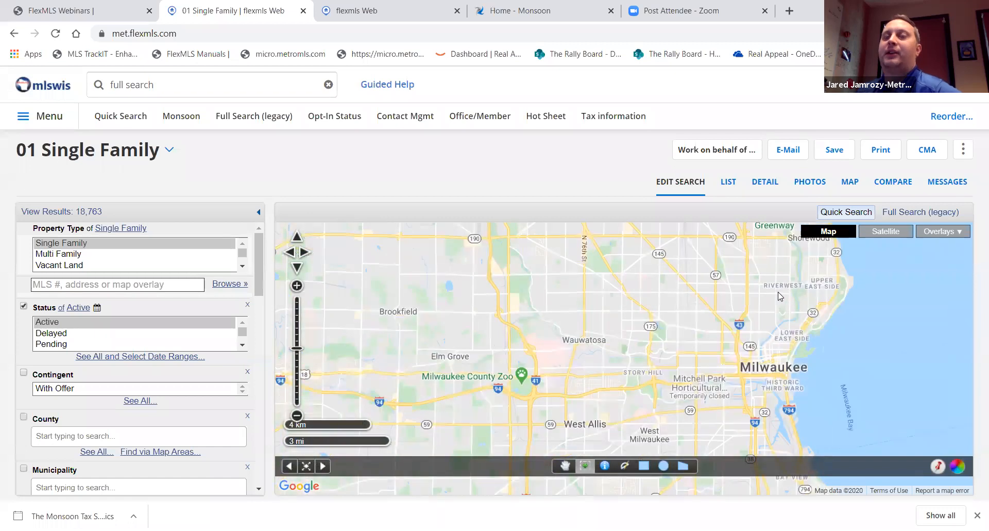
pyautogui.click(781, 296)
pyautogui.click(780, 296)
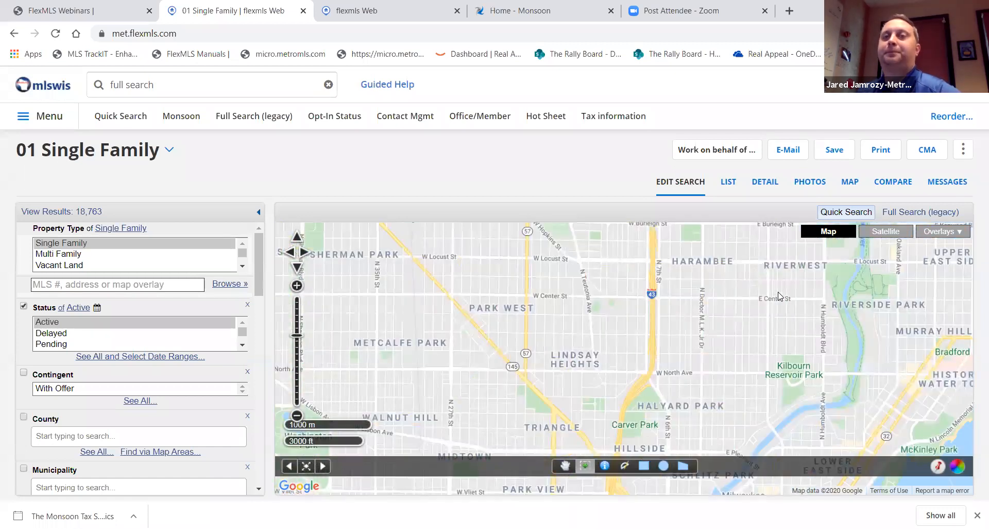
pyautogui.scroll(3, 780, 296)
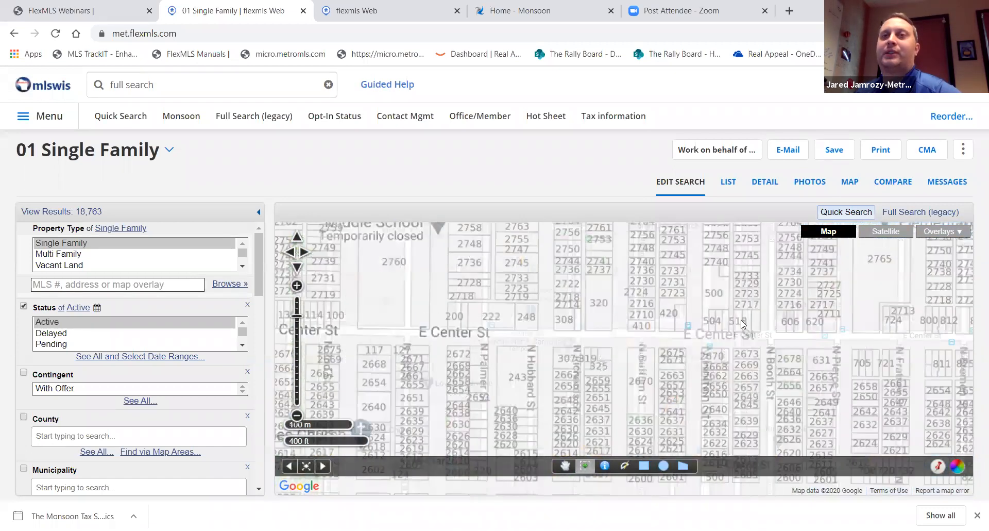
pyautogui.scroll(1, 742, 323)
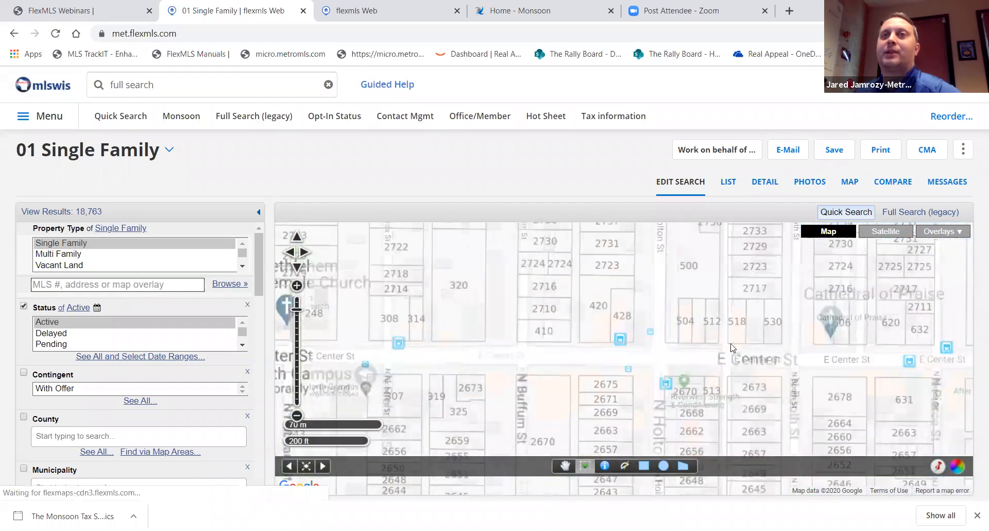
pyautogui.click(605, 469)
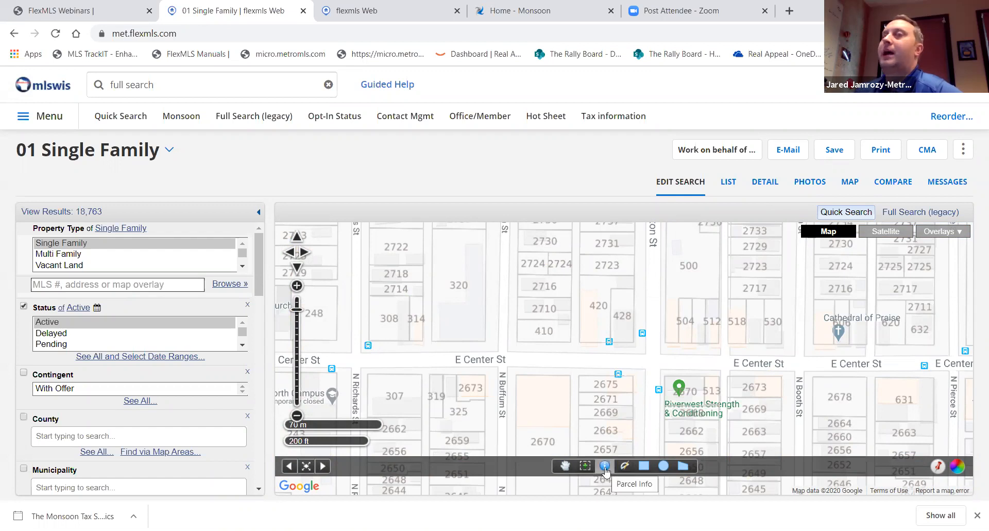
pyautogui.click(546, 335)
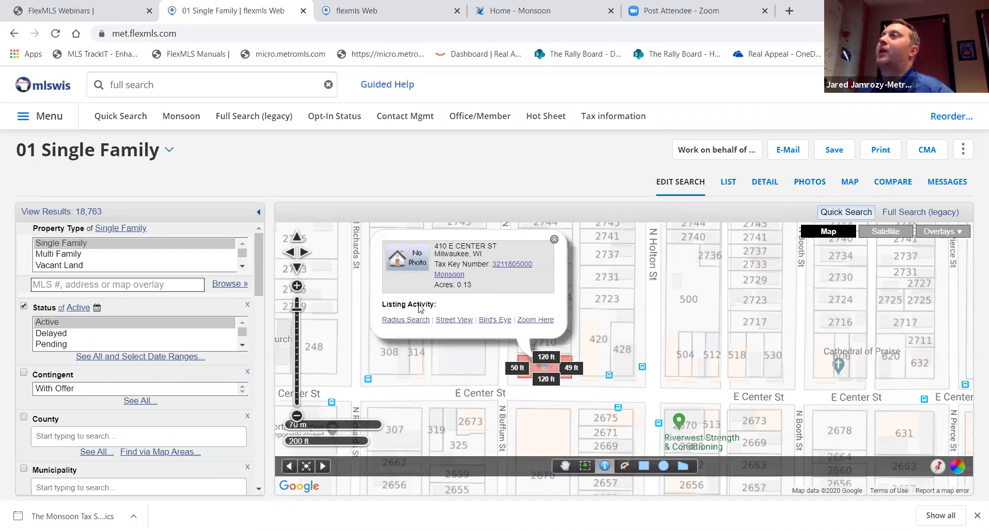
pyautogui.click(554, 239)
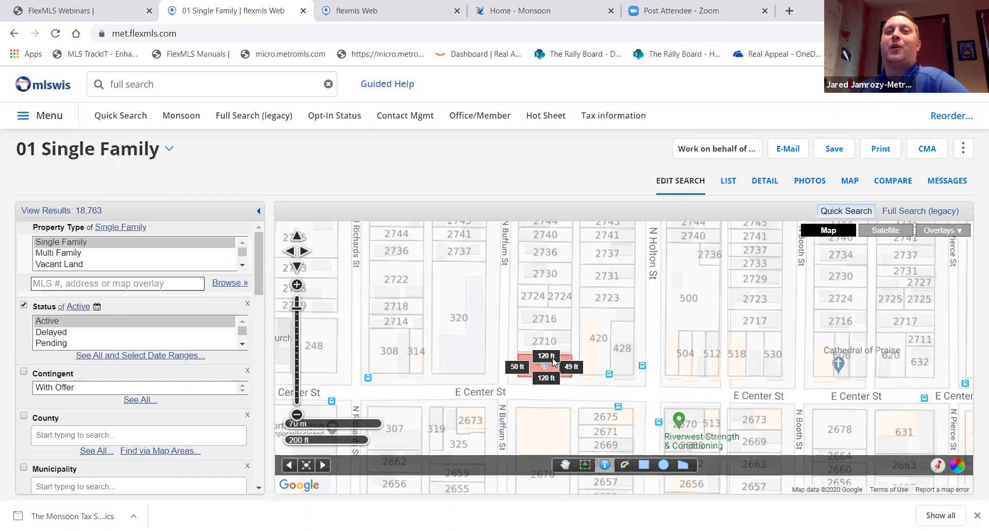
# Measure 917 ft along E Center St and 680 ft along N Palmer St, then clear the measurements
pyautogui.click(298, 415)
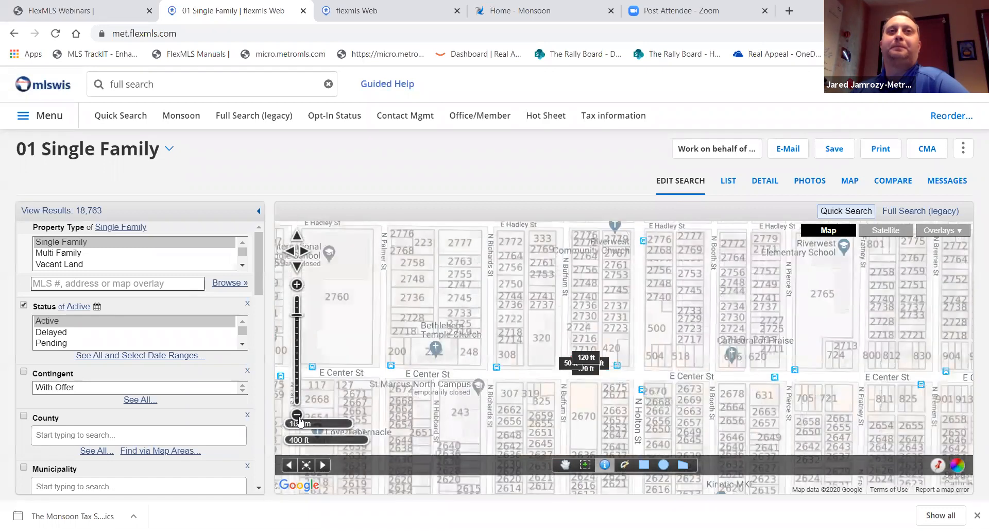
pyautogui.click(297, 415)
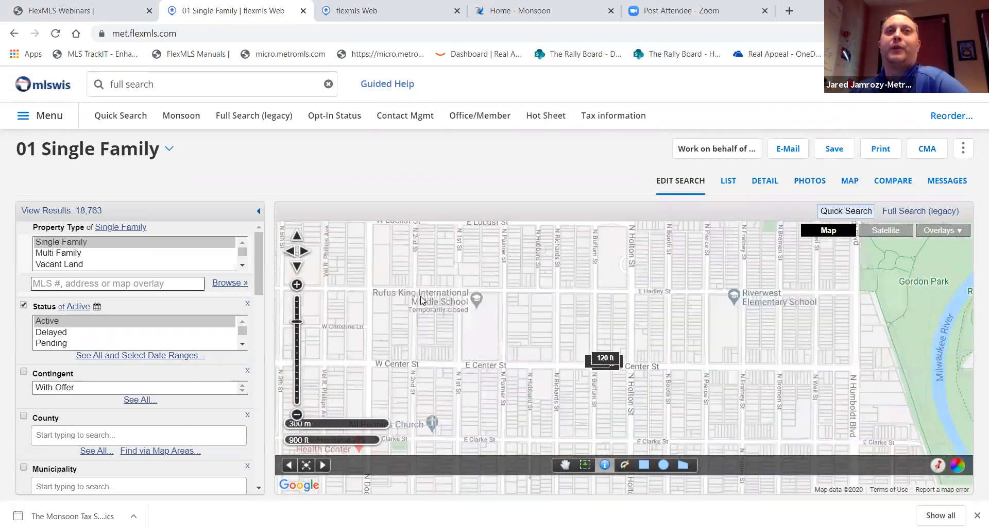
pyautogui.click(626, 466)
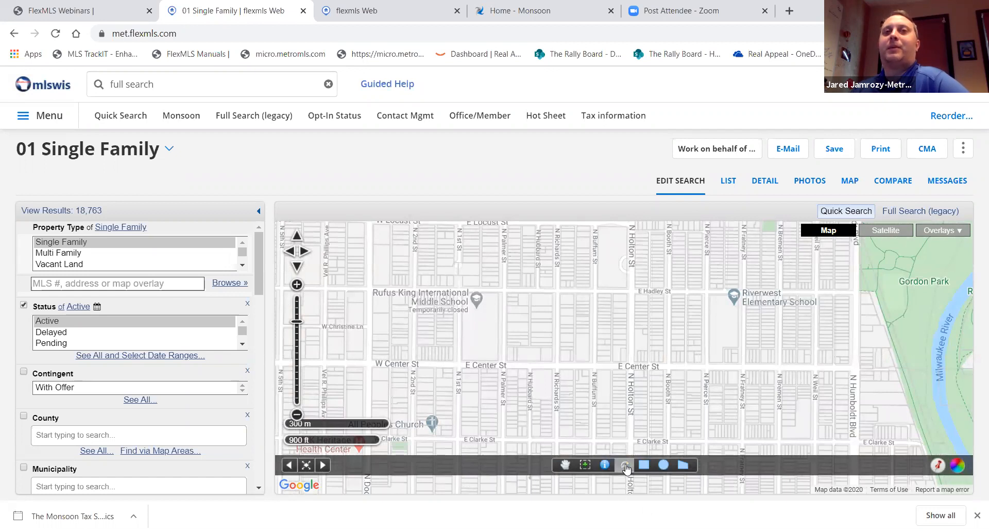
pyautogui.click(606, 366)
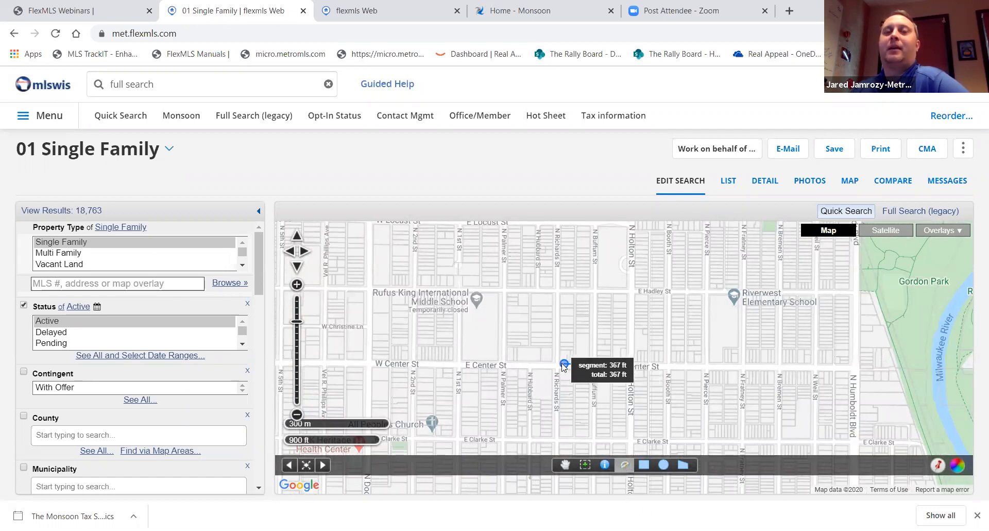
pyautogui.click(503, 366)
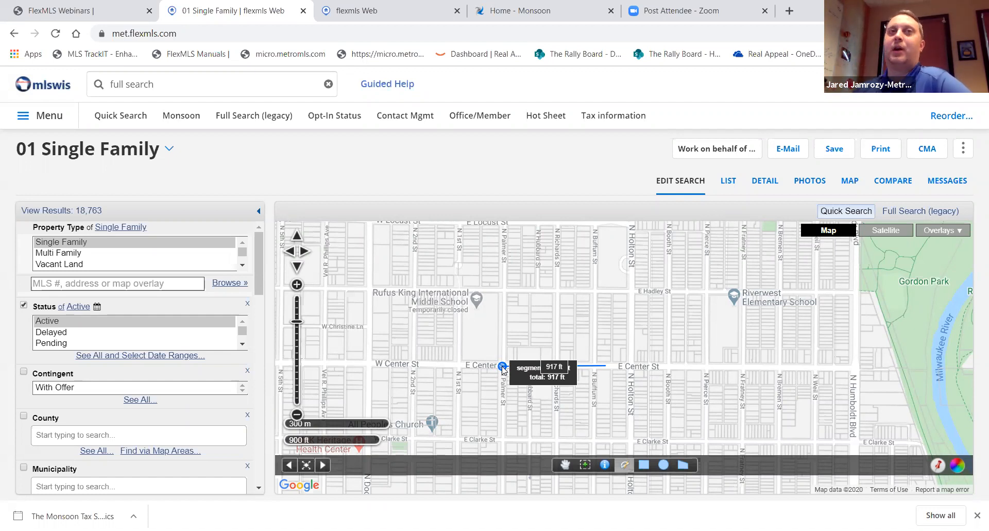
pyautogui.click(503, 366)
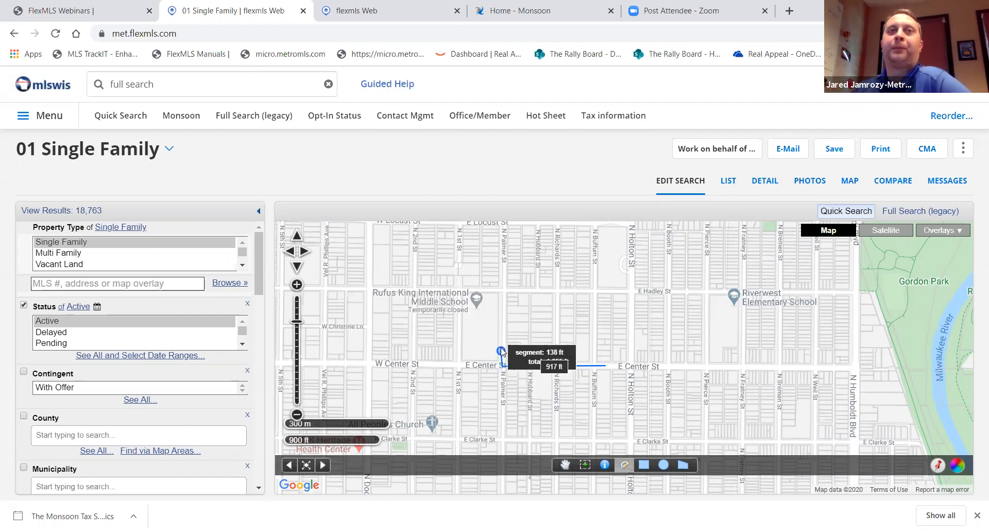
pyautogui.click(503, 290)
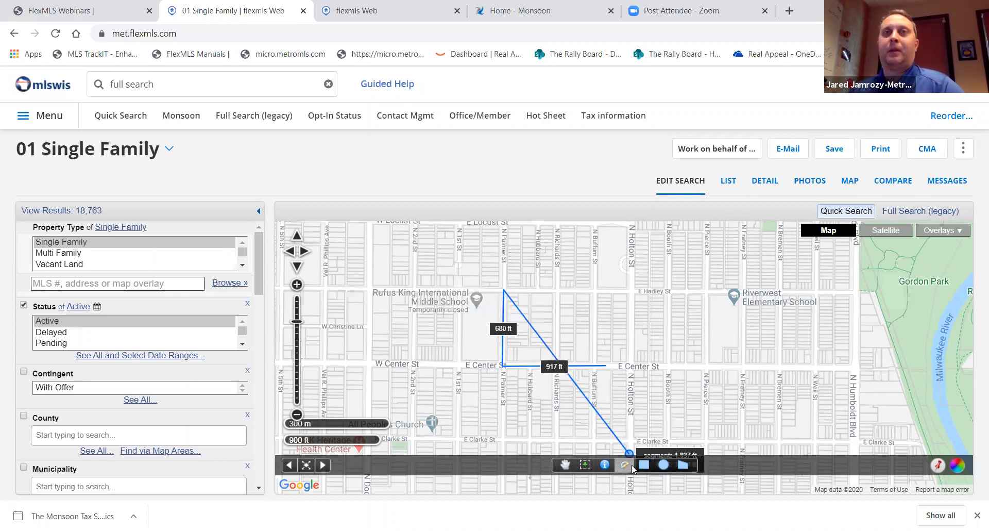
pyautogui.click(645, 467)
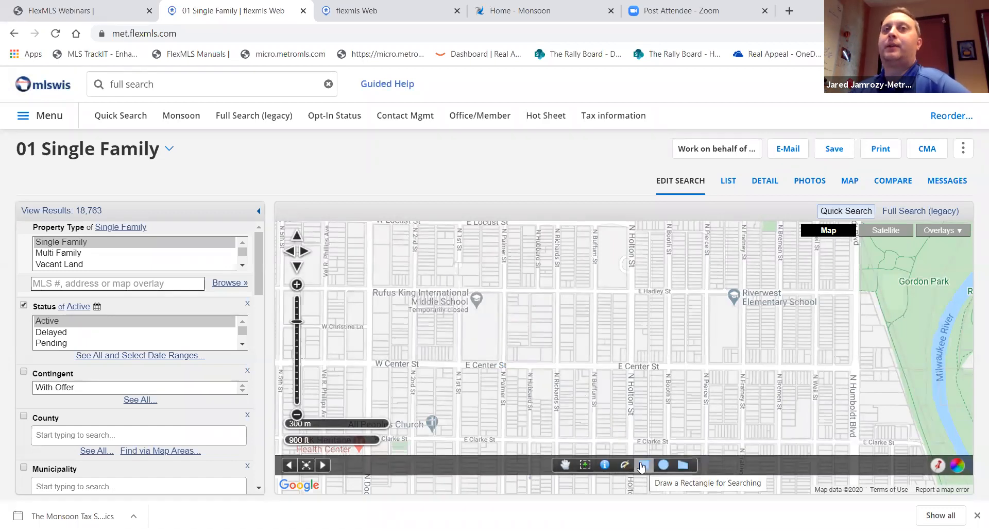
# Drag a search rectangle around E Hadley St, narrowing results to 2 listings
pyautogui.moveTo(467, 256)
pyautogui.mouseDown()
pyautogui.moveTo(597, 363)
pyautogui.moveTo(453, 255)
pyautogui.moveTo(508, 304)
pyautogui.moveTo(614, 361)
pyautogui.mouseUp()
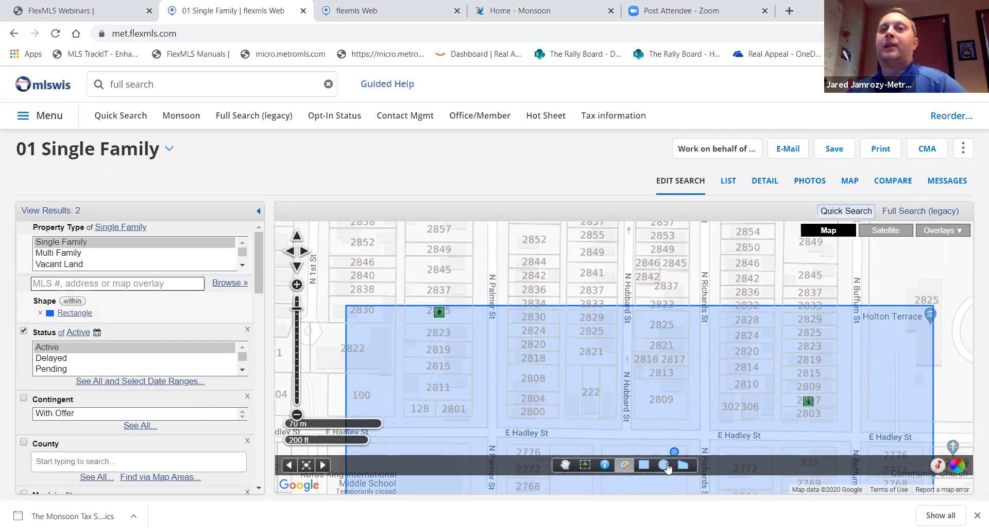
pyautogui.click(665, 468)
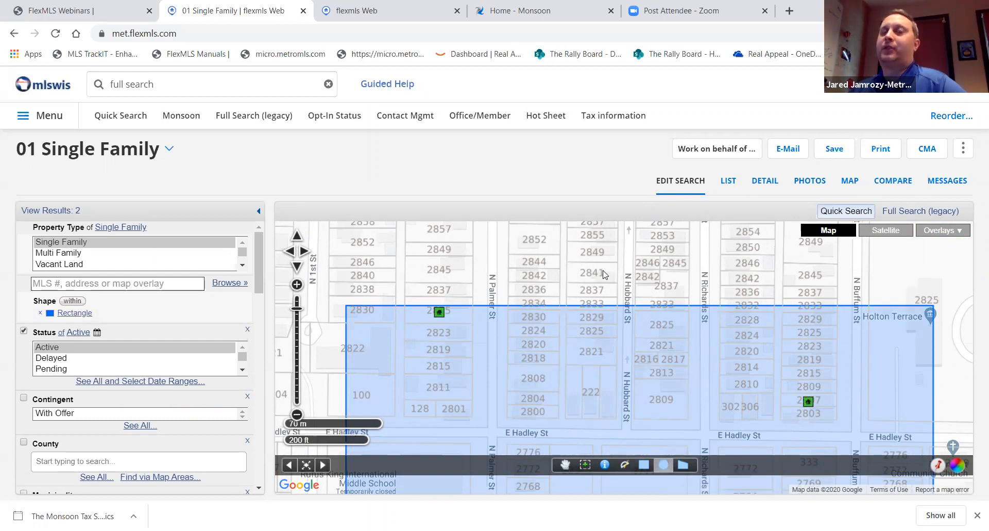
# Draw a 324 ft-radius search circle between N Palmer St and N Richards St, then start a fresh quick search
pyautogui.moveTo(605, 271); pyautogui.dragTo(706, 374)
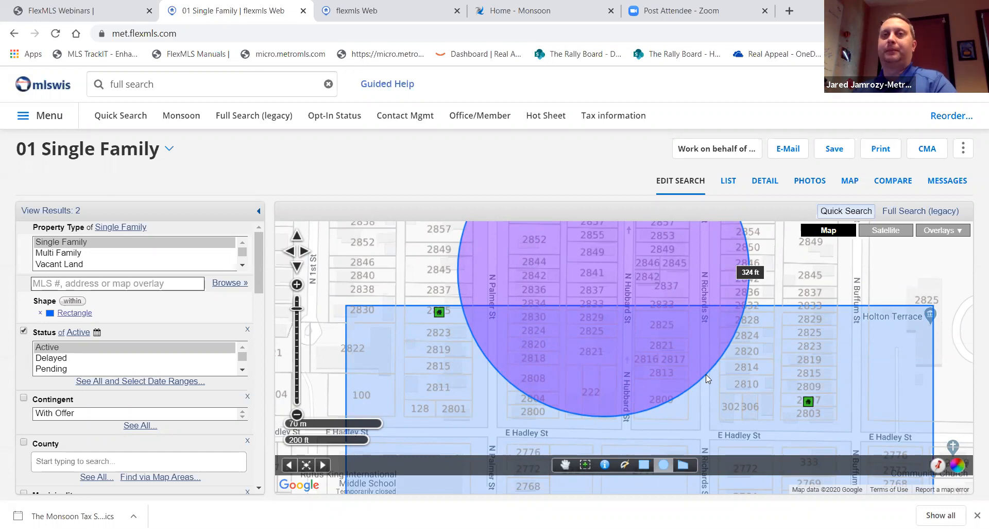
pyautogui.click(706, 374)
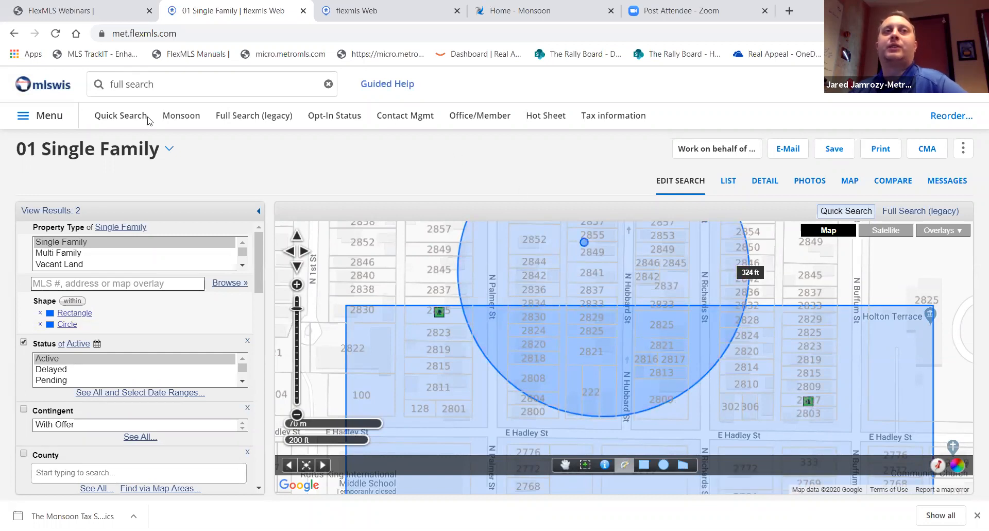
pyautogui.click(134, 122)
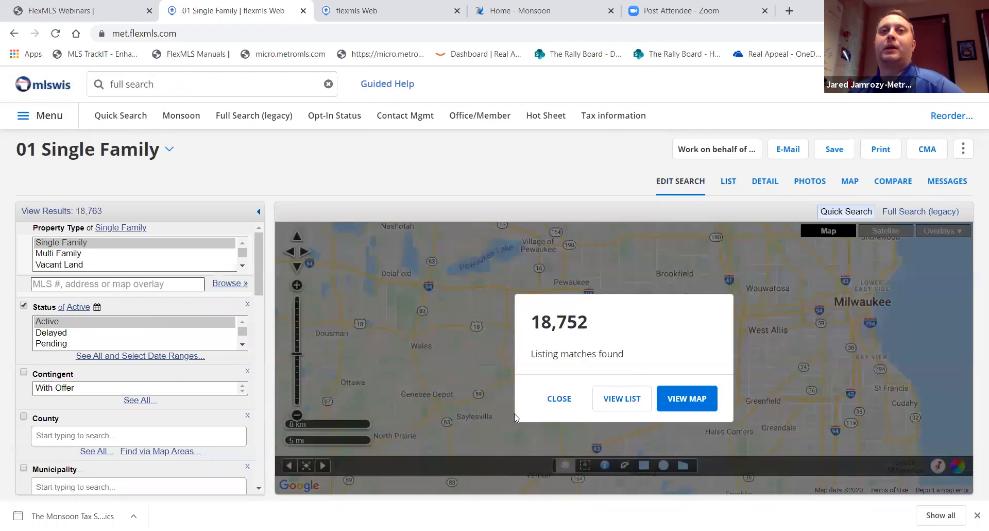
# Dismiss the matches summary and zoom and pan the map to Riverwest and UW-Milwaukee
pyautogui.click(565, 393)
pyautogui.click(297, 285)
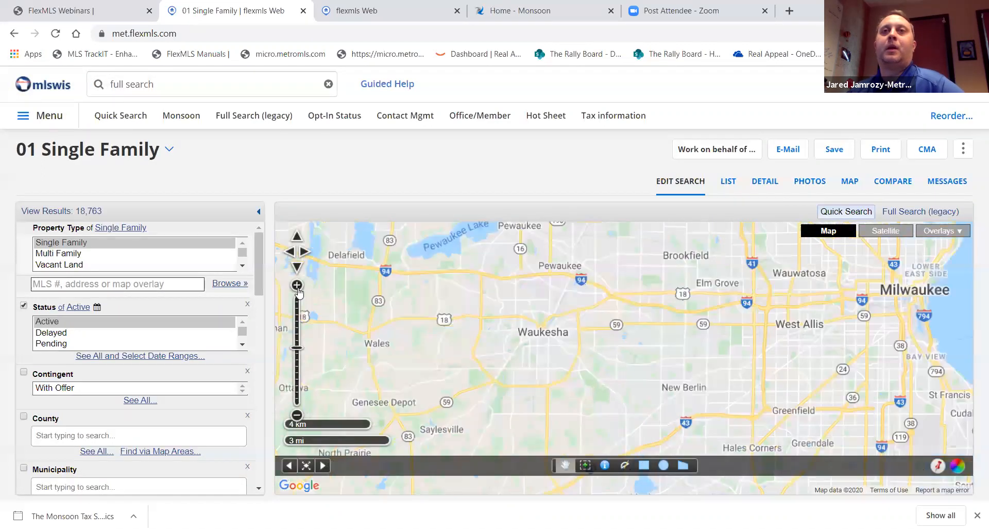
pyautogui.doubleClick(788, 284)
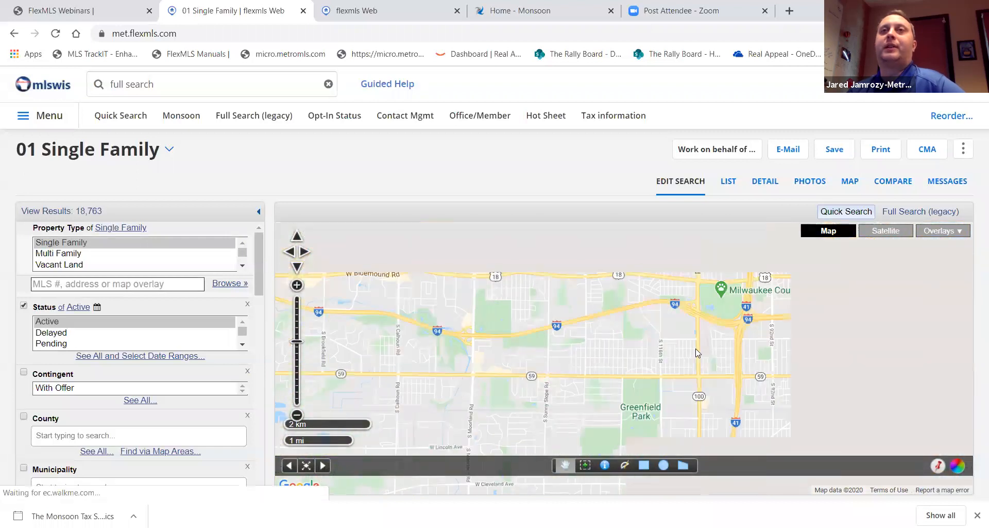
pyautogui.moveTo(848, 299); pyautogui.dragTo(629, 353)
pyautogui.moveTo(686, 285); pyautogui.dragTo(694, 394)
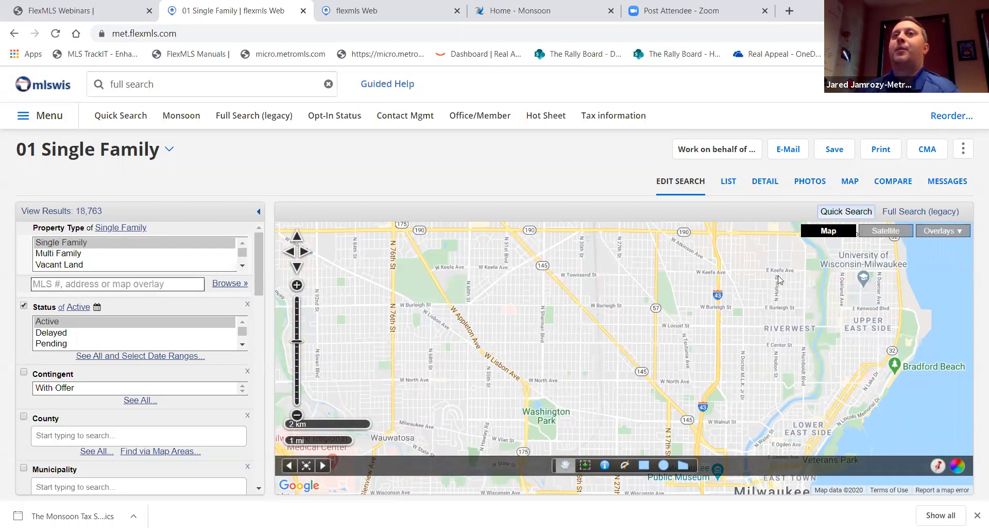
# Turn on the Neighborhoods Maponics overlay and bring Lindsay Park and Capitol Heights into view
pyautogui.click(943, 235)
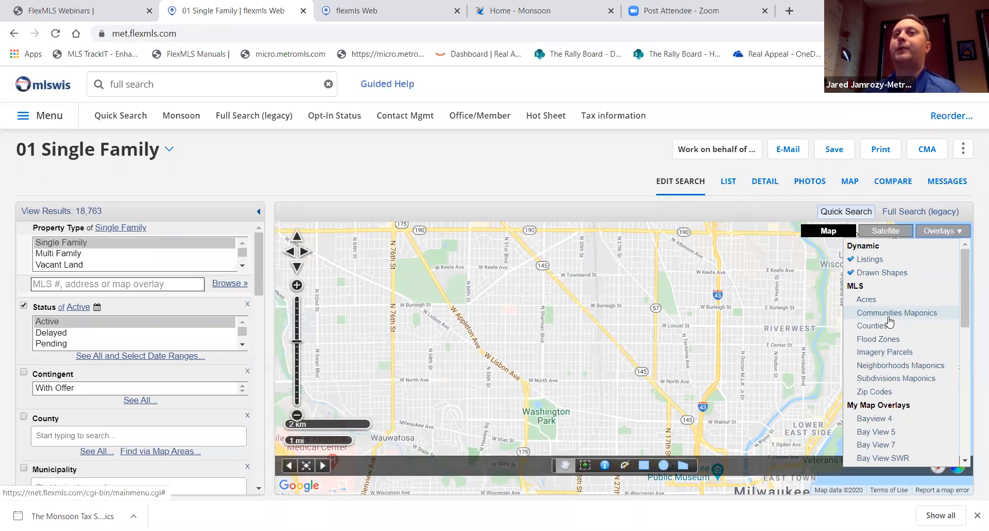
pyautogui.click(900, 365)
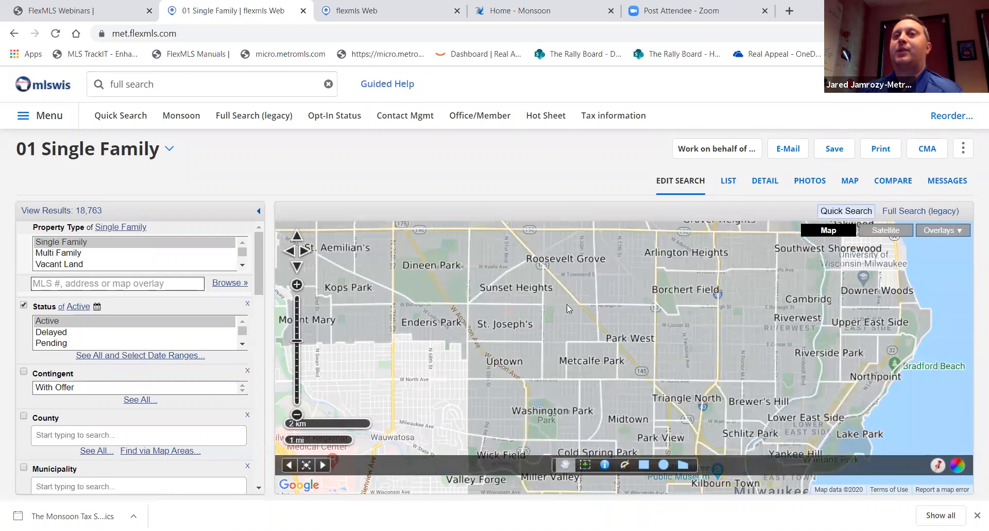
pyautogui.moveTo(736, 398); pyautogui.dragTo(797, 316)
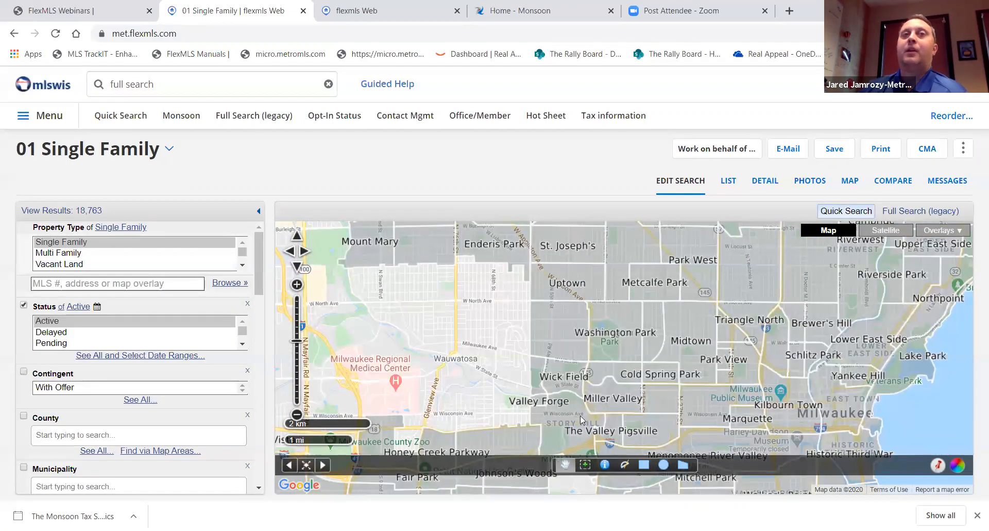
pyautogui.moveTo(731, 272); pyautogui.dragTo(759, 363)
pyautogui.moveTo(700, 312); pyautogui.dragTo(753, 354)
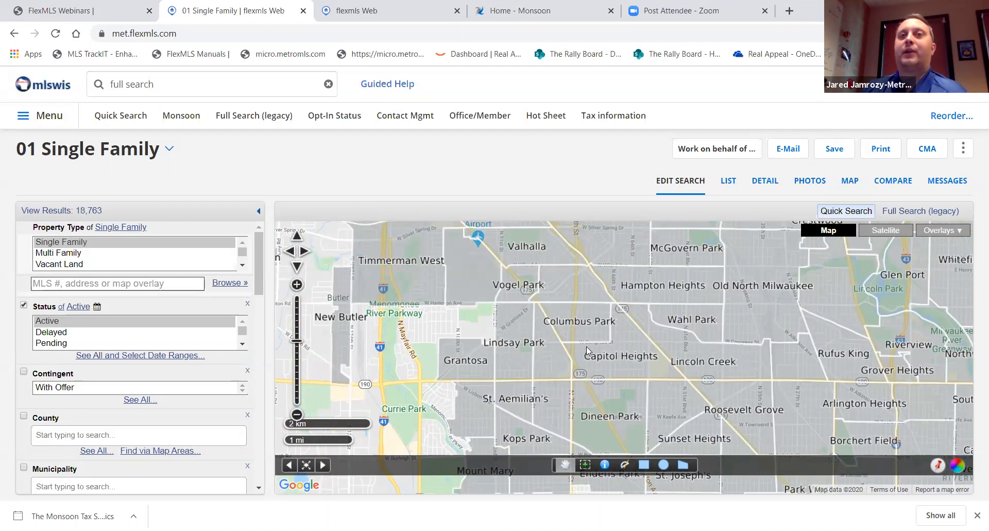
pyautogui.scroll(1, 588, 347)
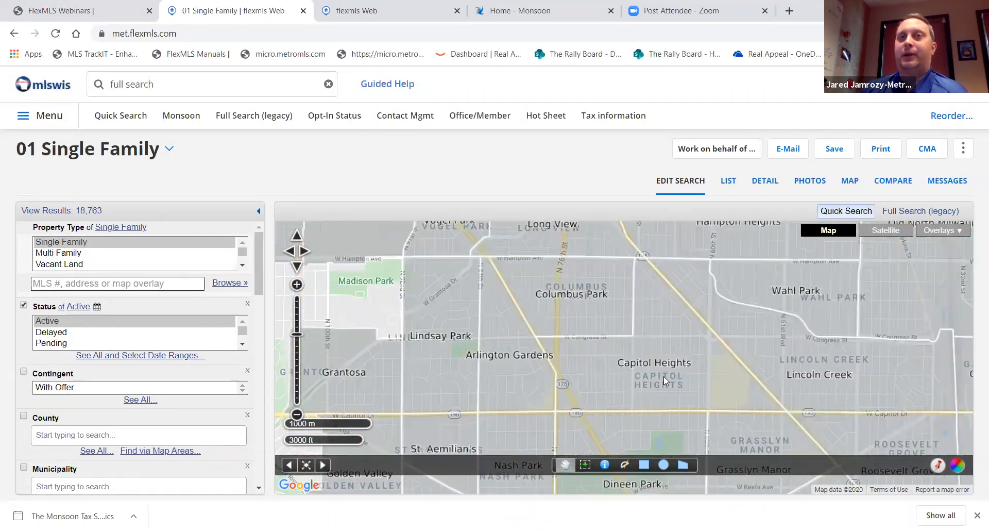
pyautogui.moveTo(553, 332); pyautogui.dragTo(668, 328)
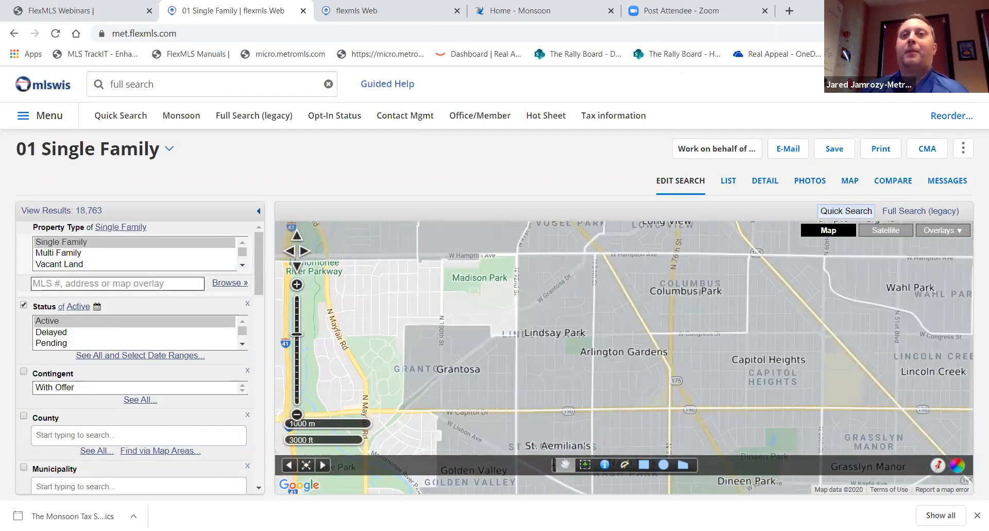
# Draw a search polygon between W Capitol Dr and W Hampton Ave, narrowing results to 6
pyautogui.click(684, 466)
pyautogui.click(520, 409)
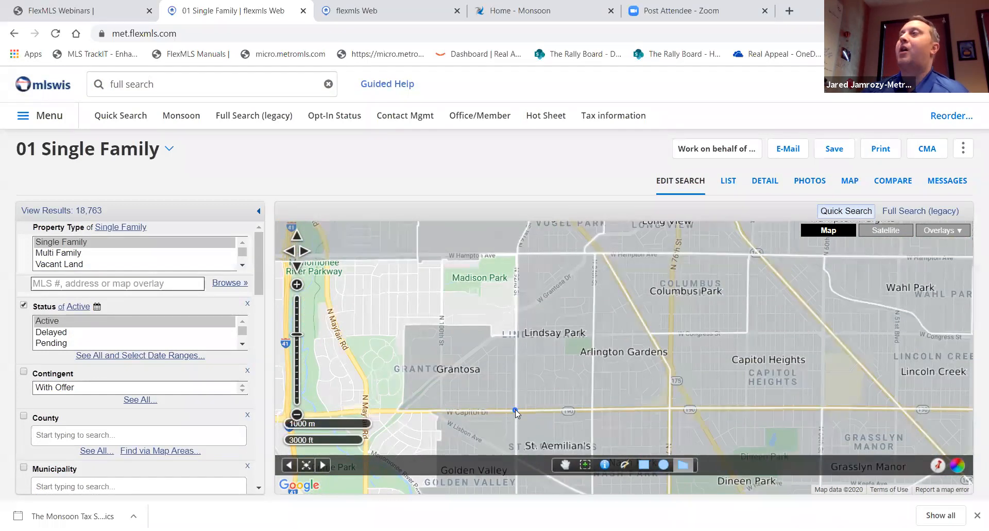
pyautogui.click(515, 409)
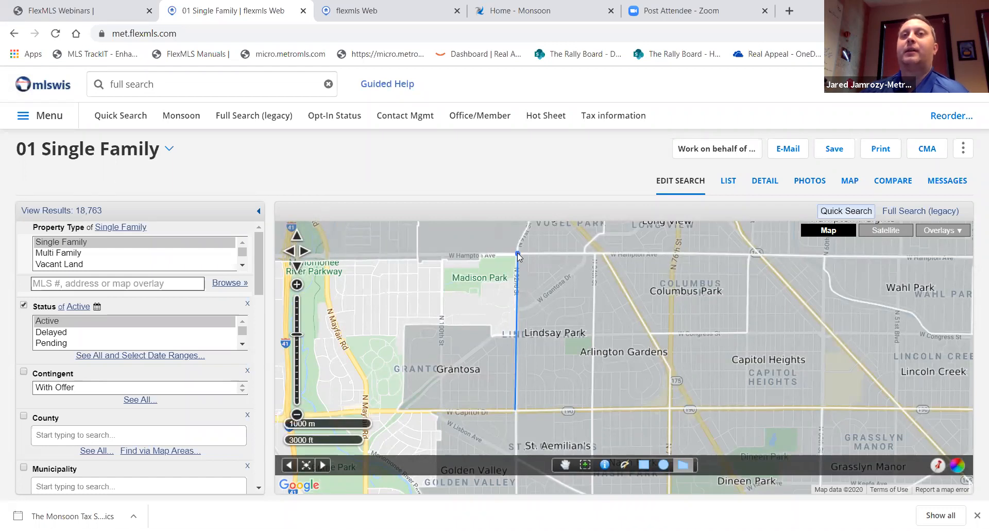
pyautogui.click(517, 252)
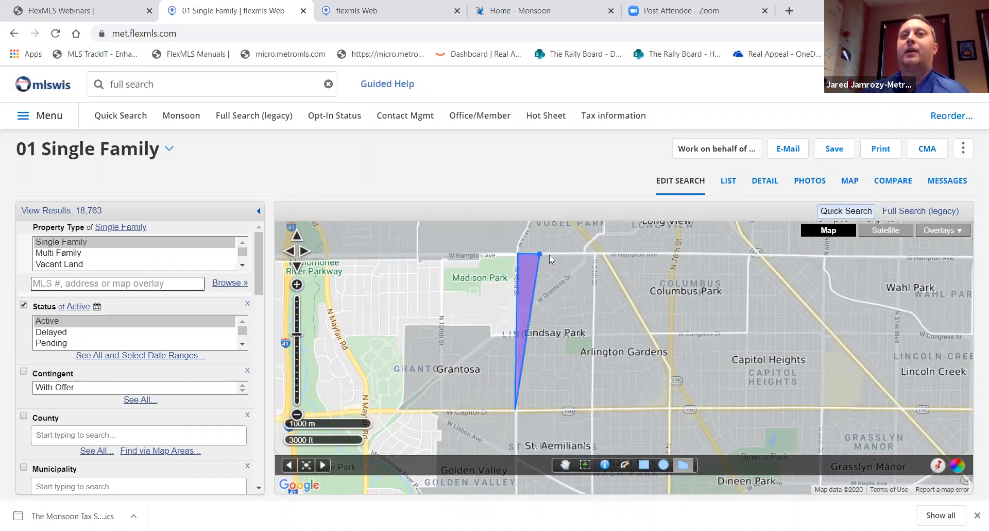
pyautogui.click(596, 253)
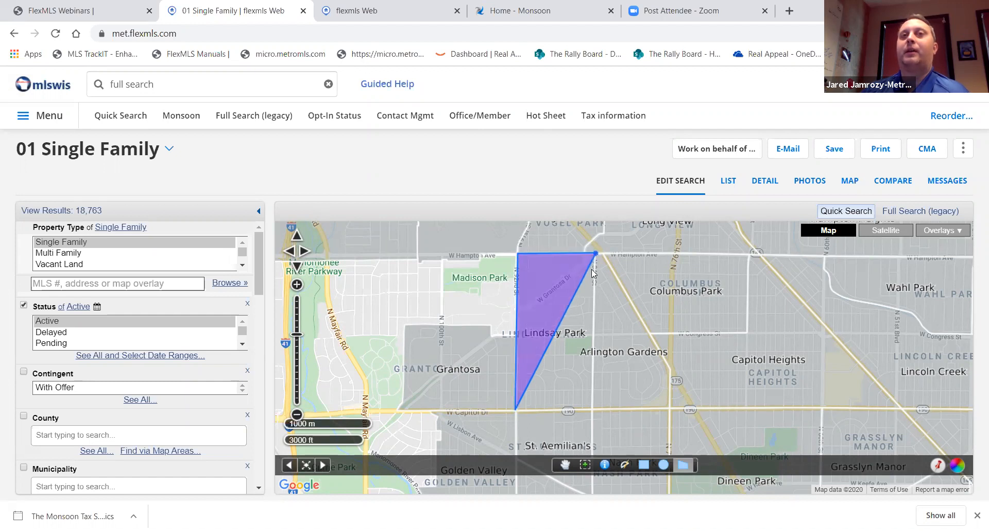
pyautogui.doubleClick(593, 408)
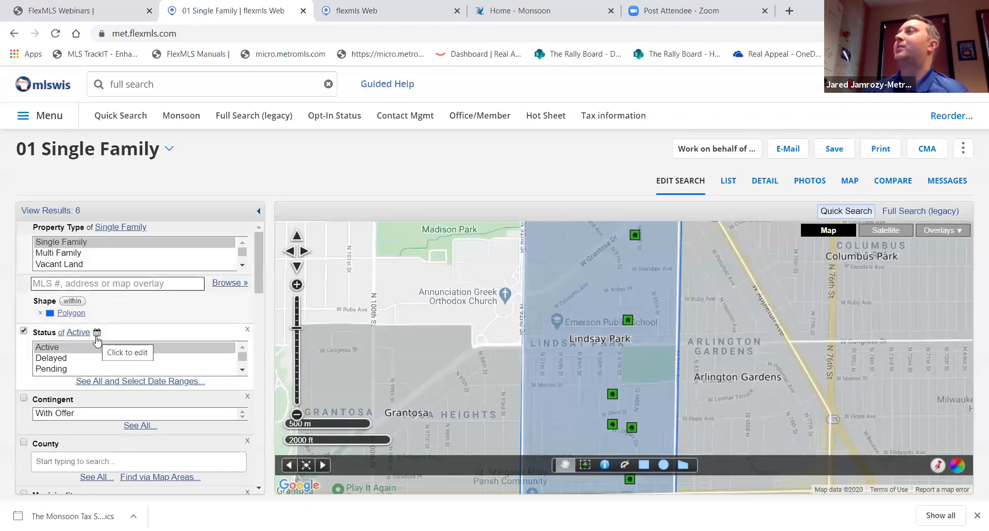
# Rename the drawn polygon to 'Lindsay Park' and colour it magenta
pyautogui.click(583, 360)
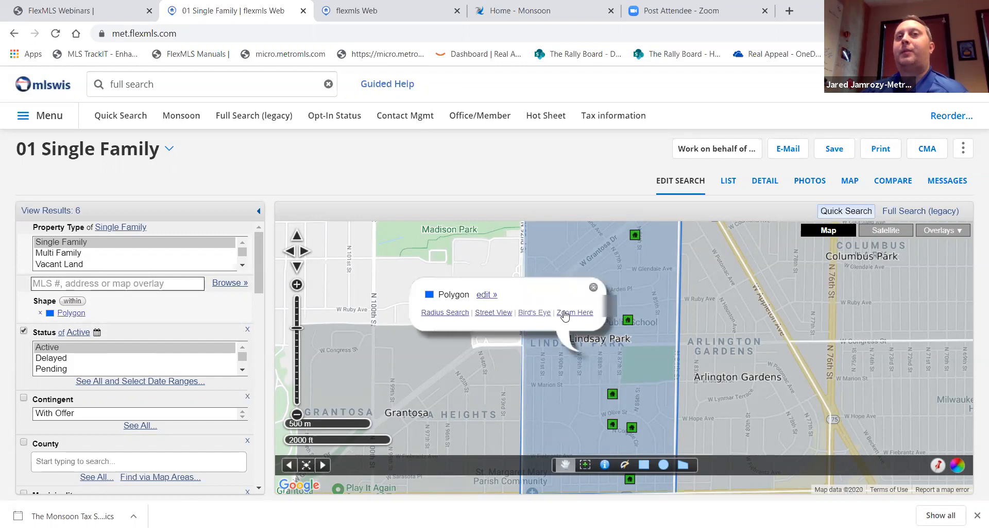
pyautogui.click(484, 297)
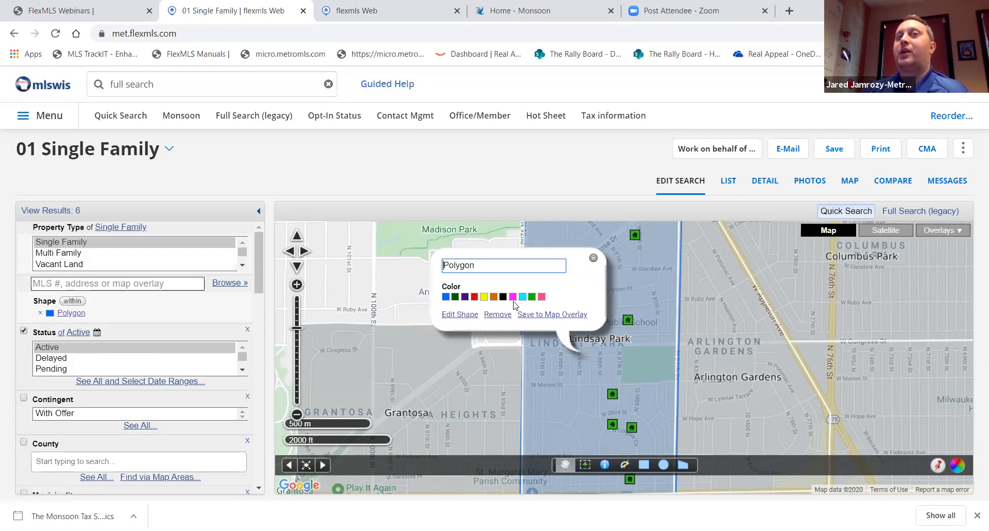
pyautogui.click(512, 297)
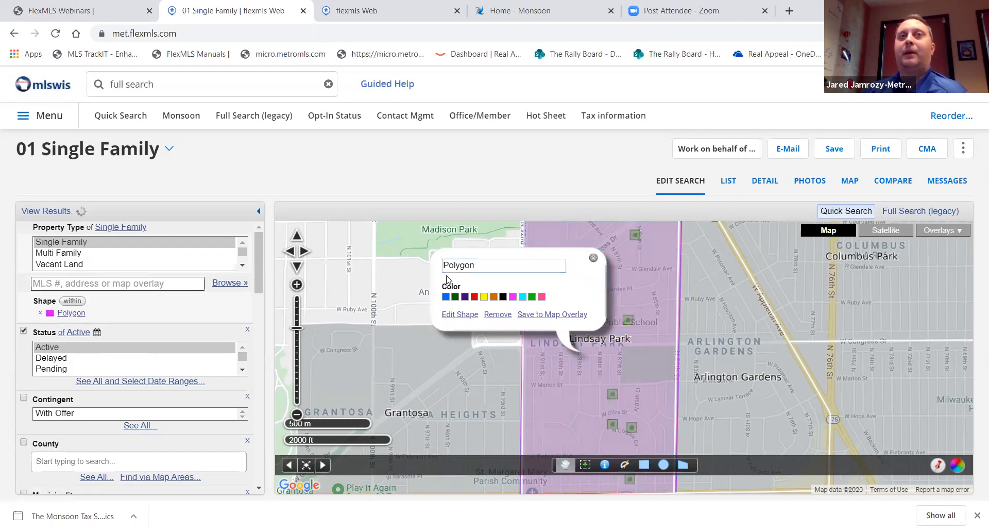
pyautogui.moveTo(444, 264); pyautogui.dragTo(554, 253)
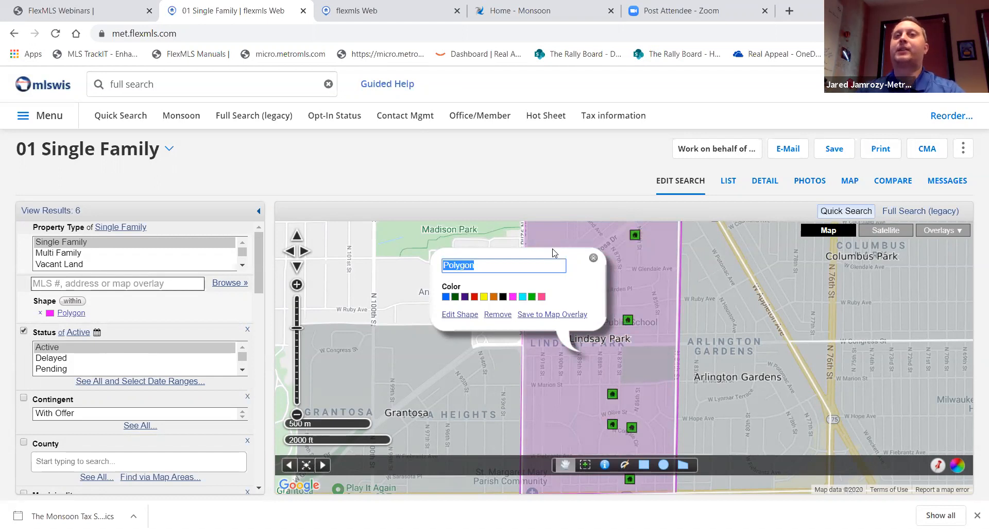
pyautogui.write('Lind')
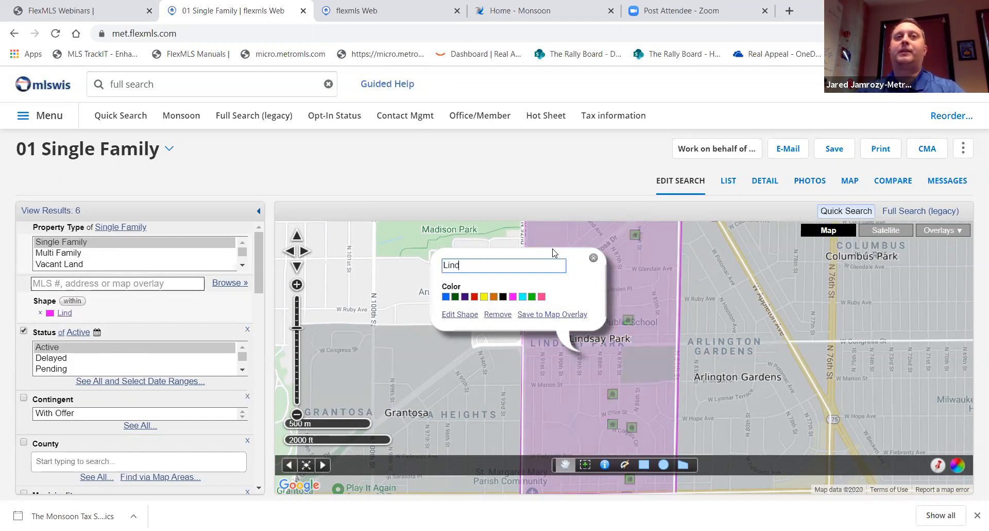
pyautogui.write('say Park')
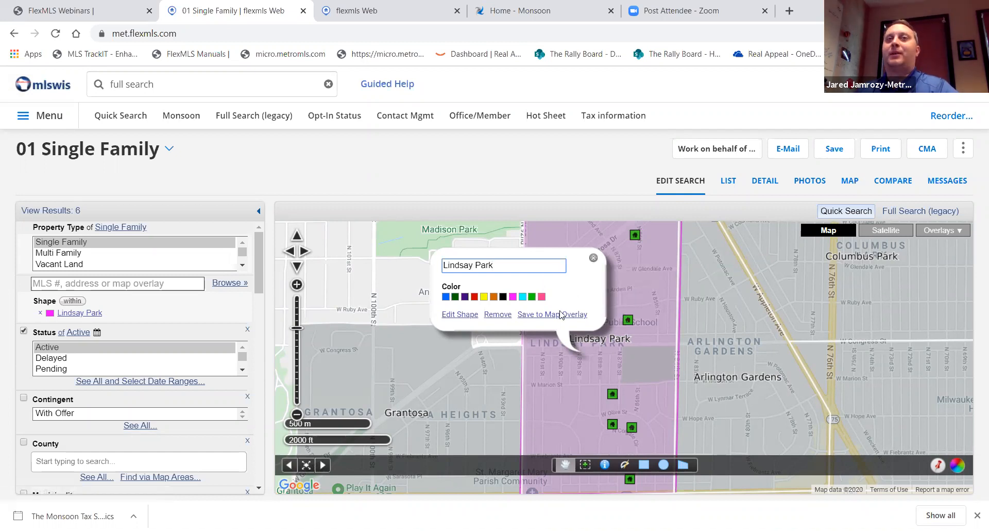
pyautogui.click(594, 257)
pyautogui.click(595, 260)
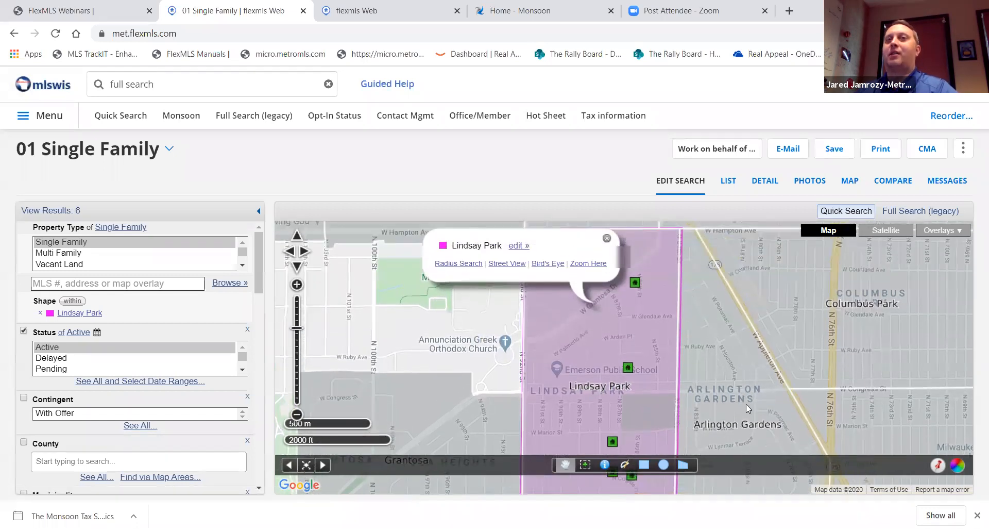
# Zoom out, close the Lindsay Park popup and draw a first polygon east of Lindsay Park
pyautogui.scroll(-2, 746, 404)
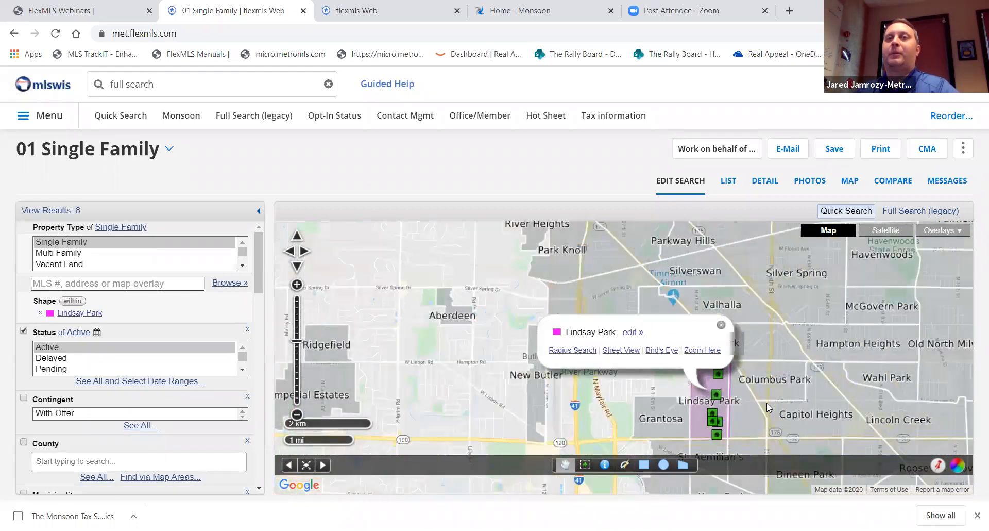
pyautogui.moveTo(818, 401); pyautogui.dragTo(787, 362)
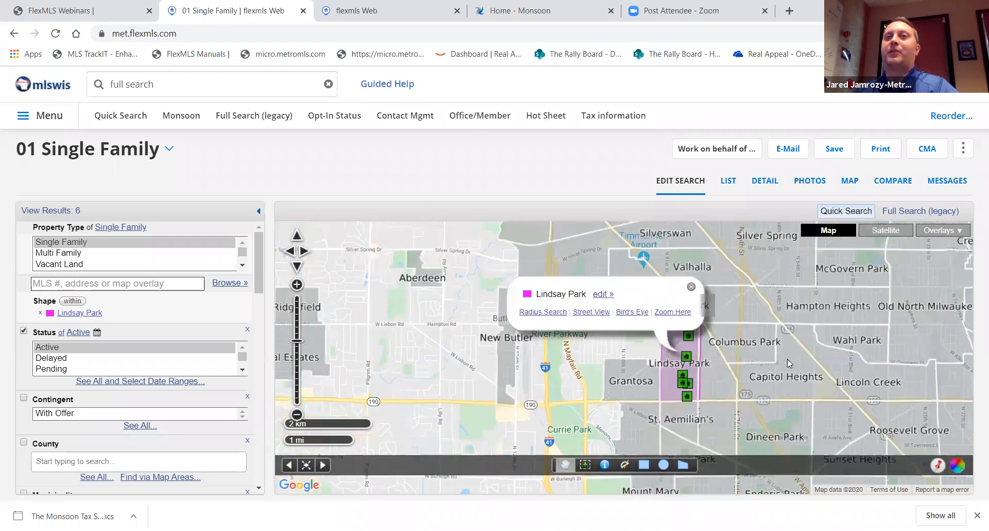
pyautogui.click(690, 286)
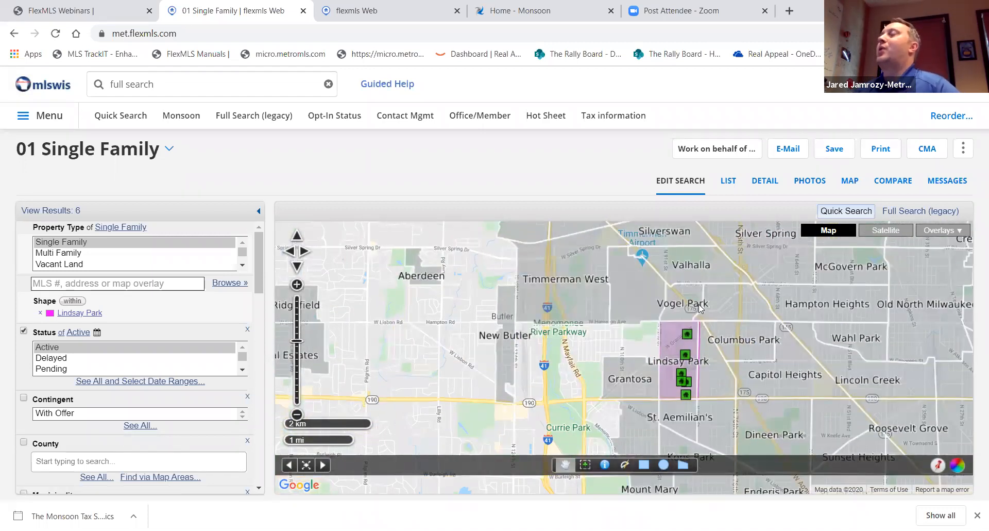
pyautogui.click(683, 465)
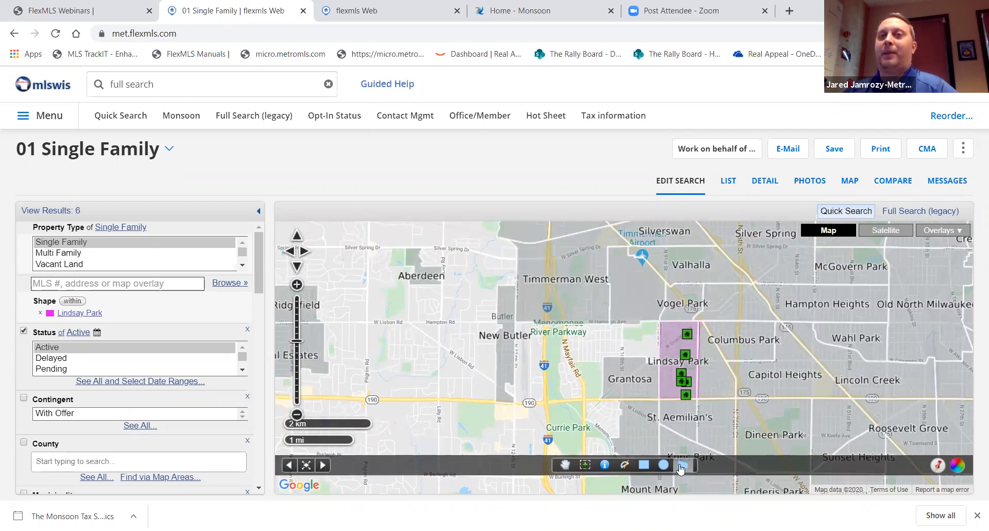
pyautogui.click(697, 397)
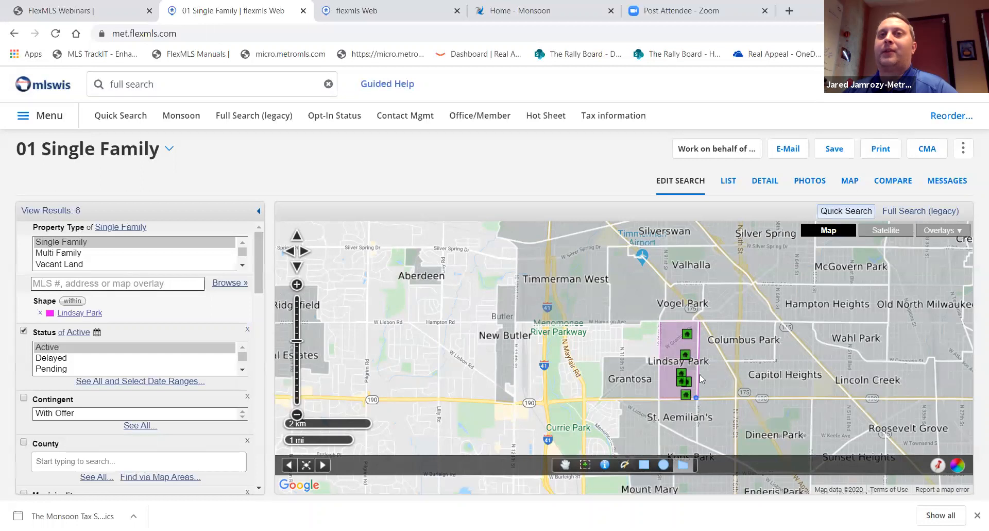
pyautogui.click(699, 321)
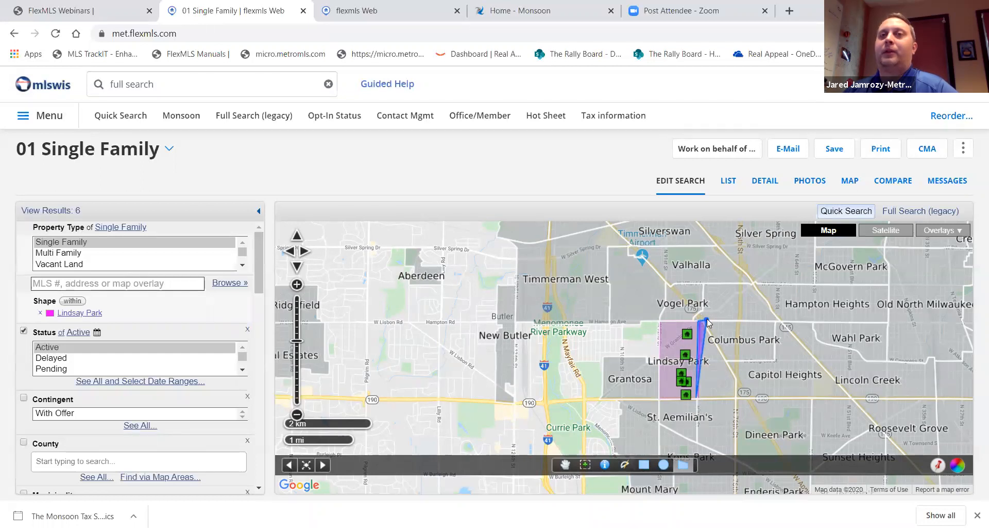
pyautogui.click(736, 381)
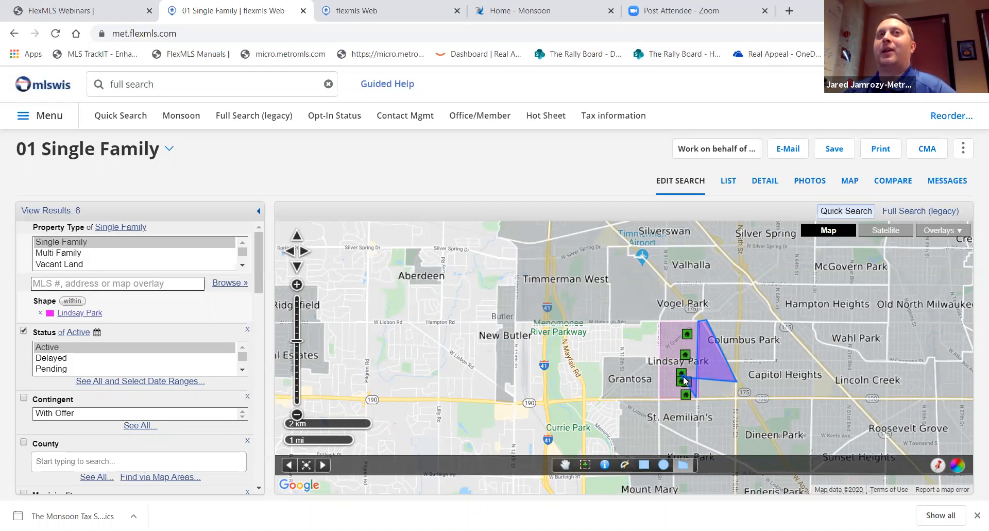
pyautogui.doubleClick(659, 370)
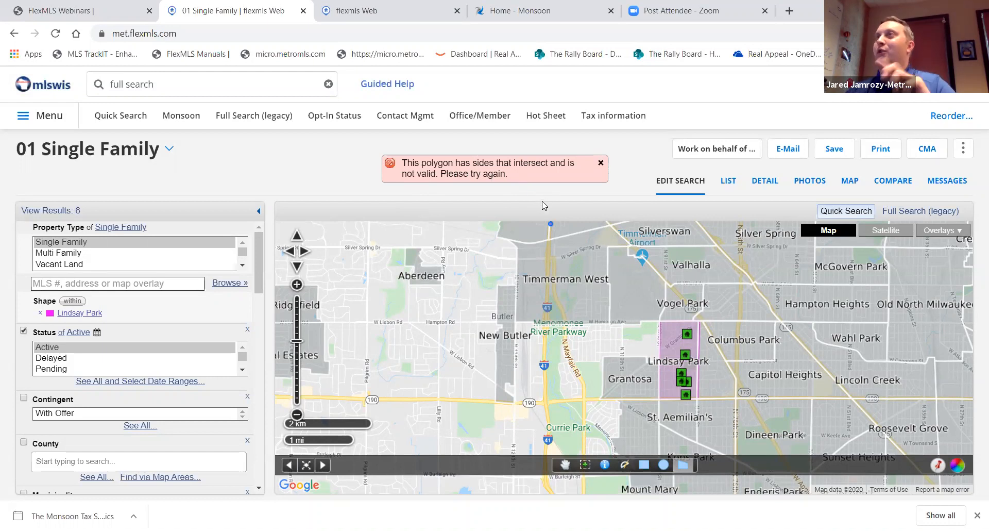
# Redraw the polygon from Lindsay Park's southeast corner past Vogel Park eastward, then view its popup
pyautogui.click(696, 397)
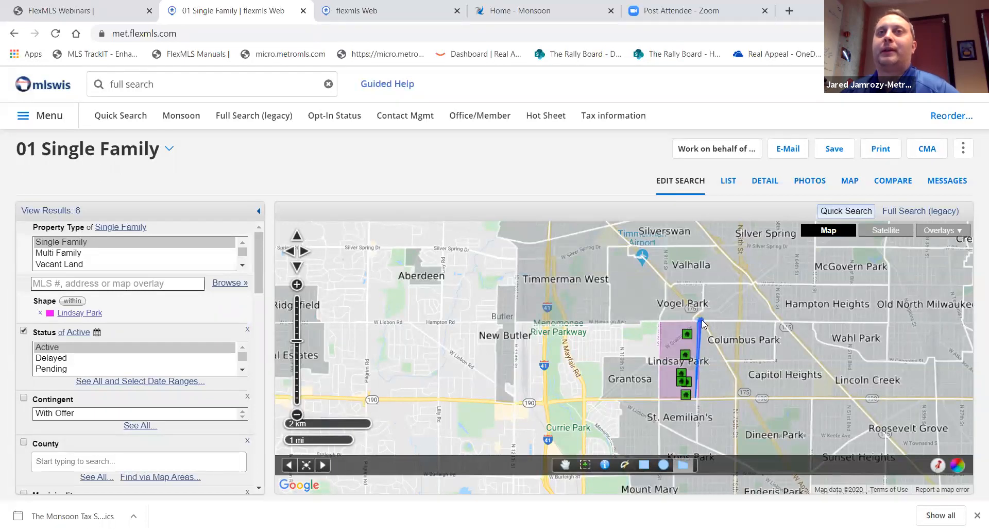
pyautogui.click(701, 320)
pyautogui.click(736, 380)
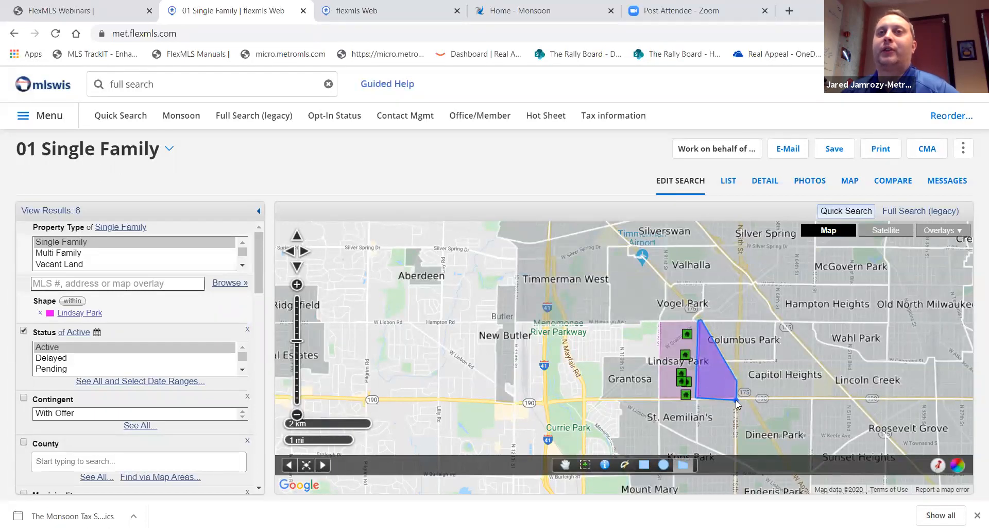
pyautogui.doubleClick(736, 400)
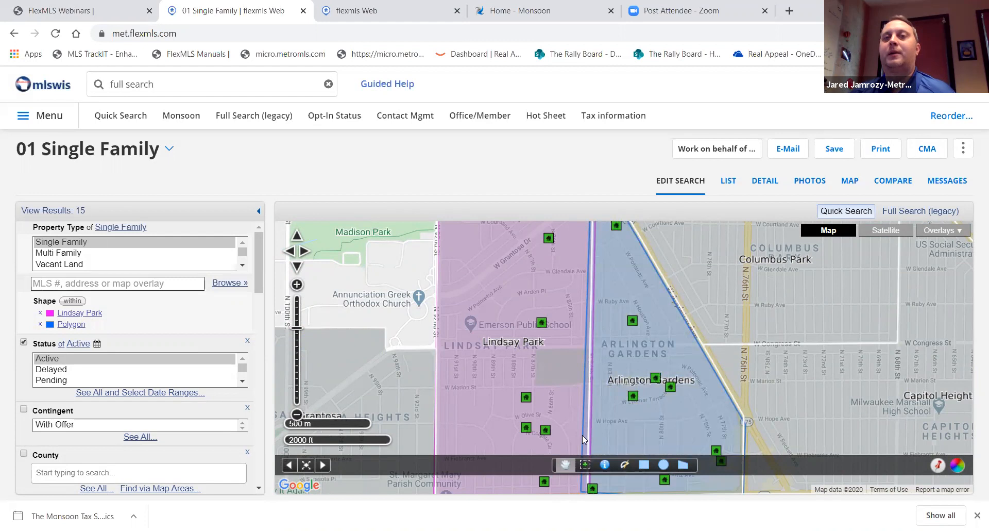
pyautogui.click(633, 418)
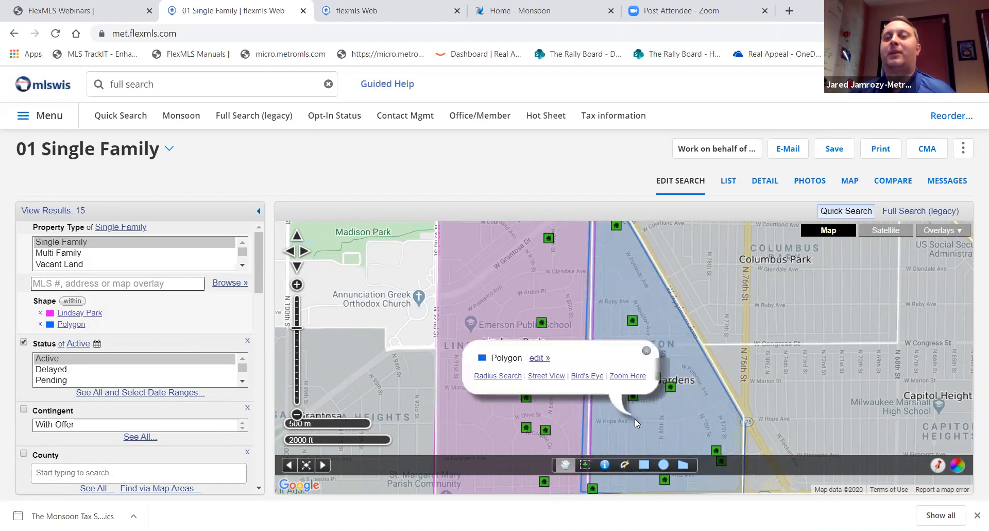
# Replace the default polygon name with 'Arlington Gardens' and give it the green colour
pyautogui.click(540, 359)
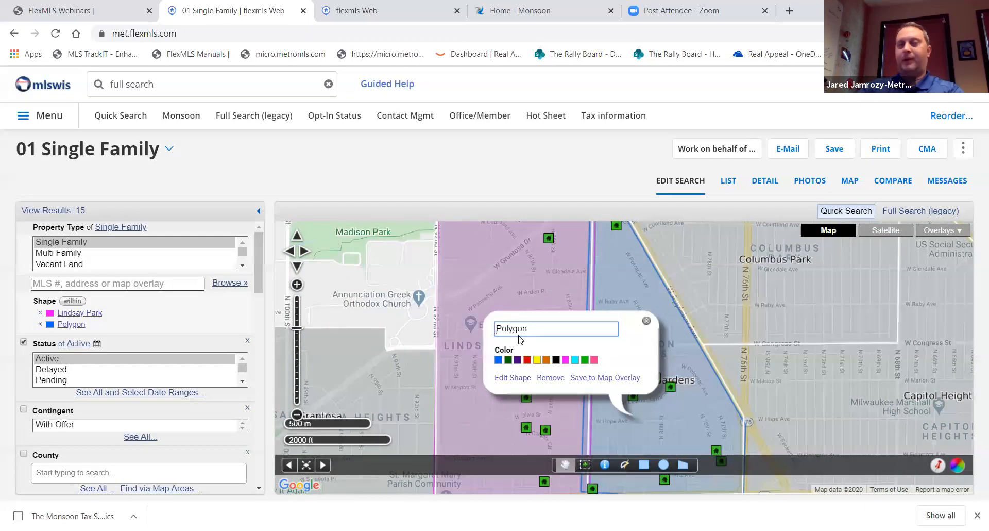
pyautogui.hotkey('ctrl', 'a')
pyautogui.press('BackSpace')
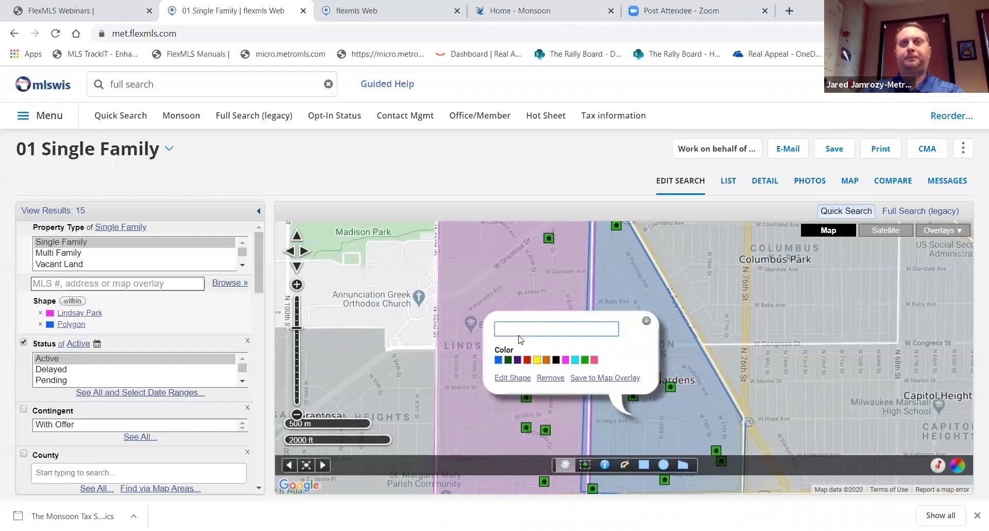
pyautogui.write('Arlington Gardens')
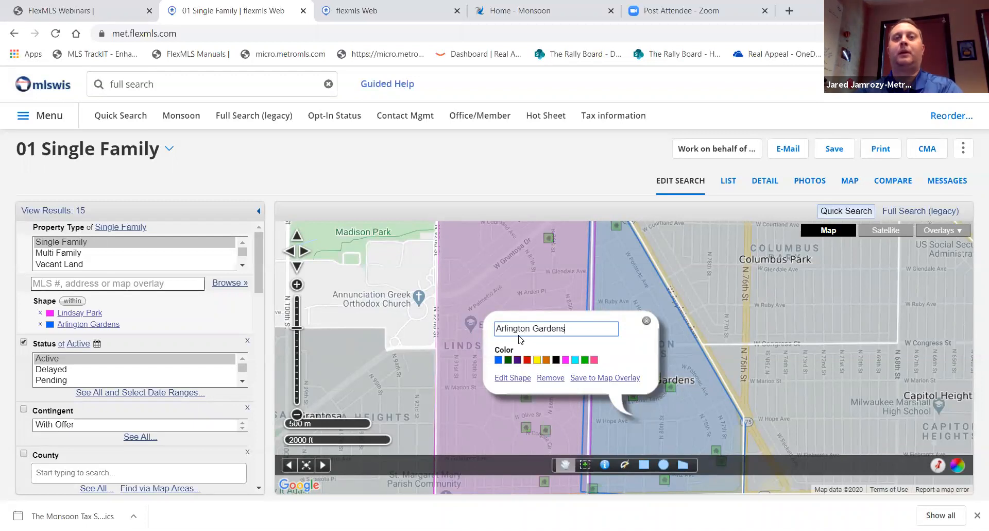
pyautogui.click(584, 360)
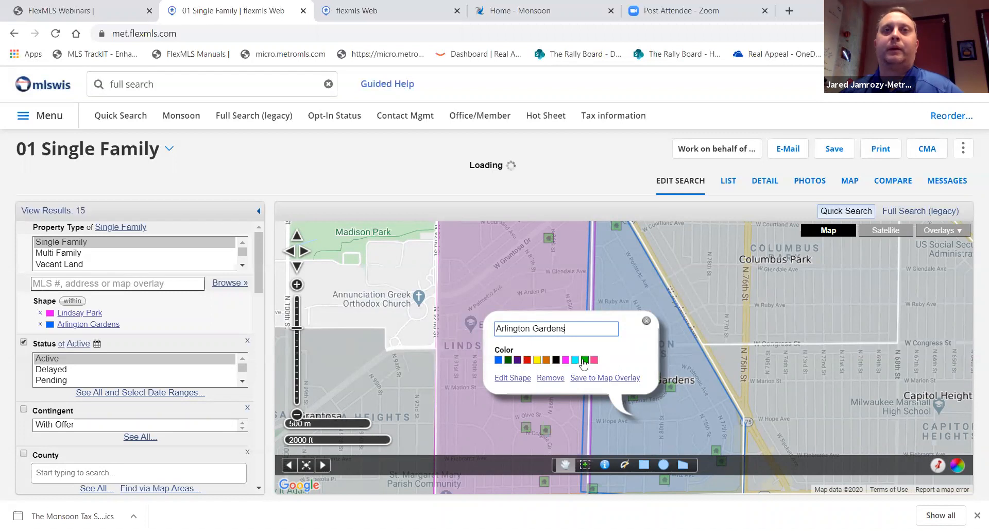
# Move the green polygon's bottom corners so it abuts Lindsay Park with a straight bottom edge
pyautogui.click(513, 377)
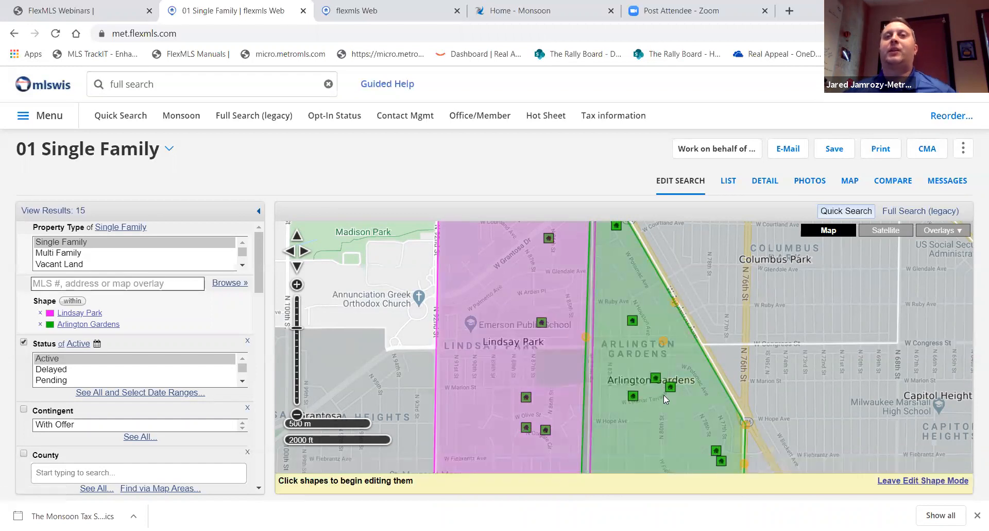
pyautogui.moveTo(844, 408); pyautogui.dragTo(866, 292)
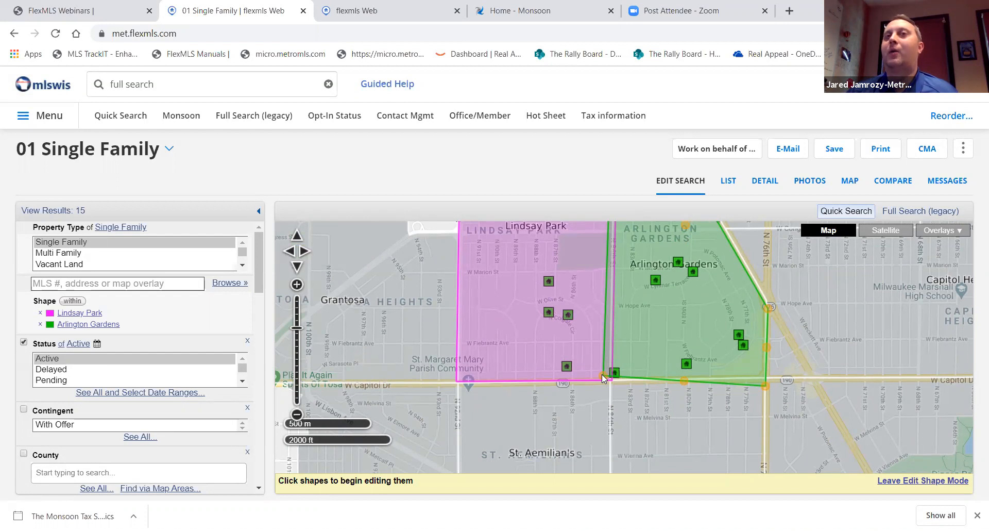
pyautogui.moveTo(603, 376); pyautogui.dragTo(613, 379)
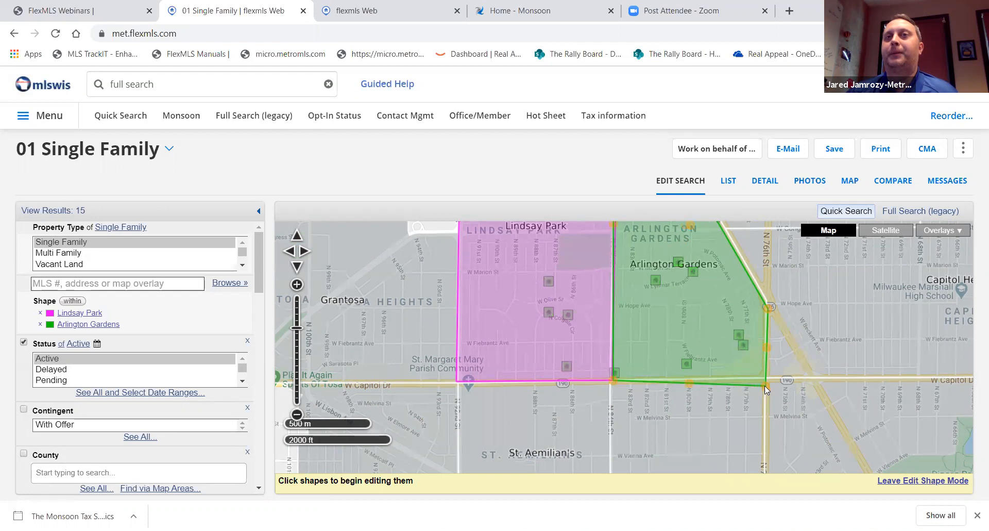
pyautogui.moveTo(764, 385); pyautogui.dragTo(765, 377)
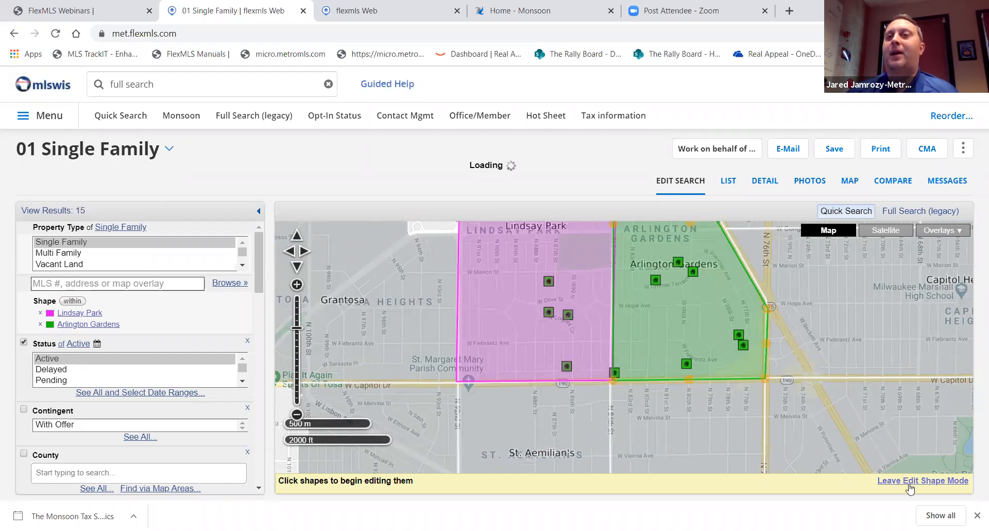
pyautogui.click(907, 481)
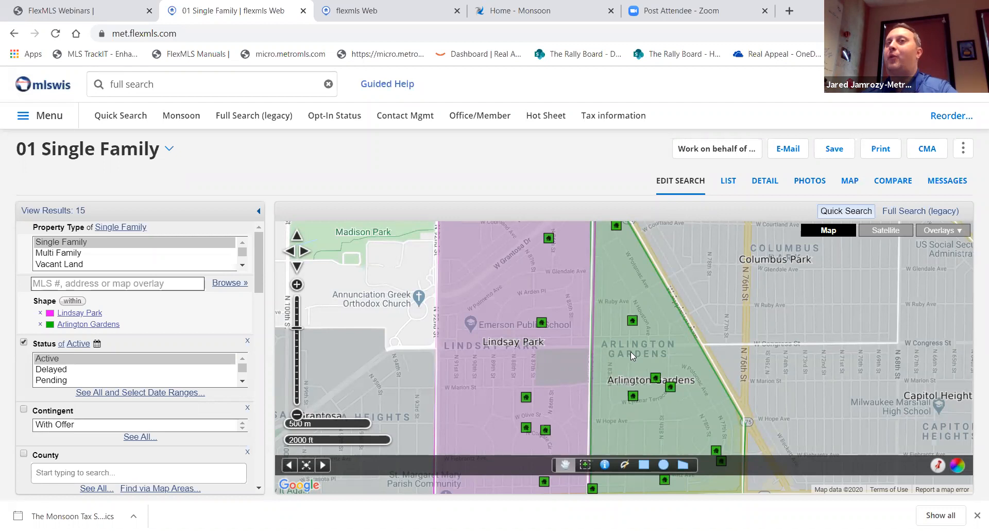
# Save Arlington Gardens, with Lindsay Park checked, to the existing Milwaukee Area Neighborhoods overlay
pyautogui.click(631, 351)
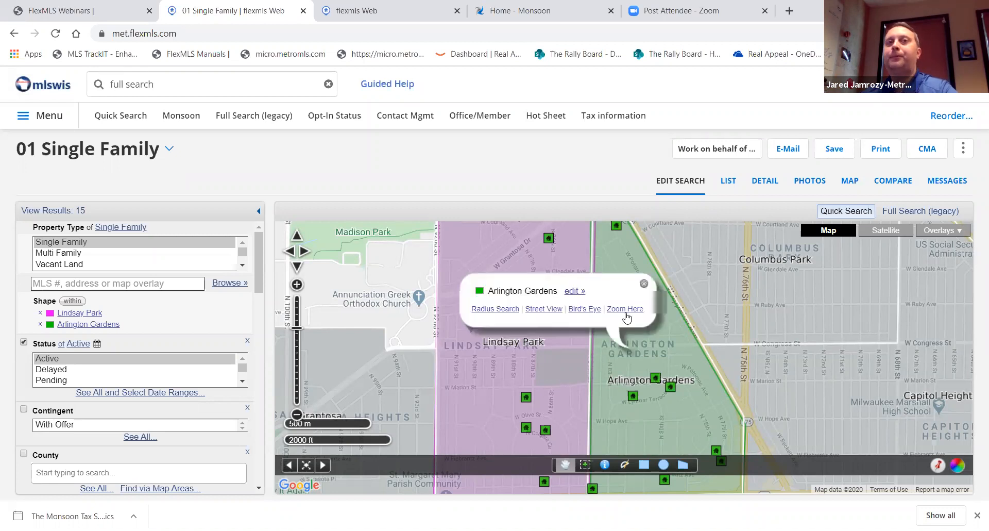
pyautogui.click(577, 291)
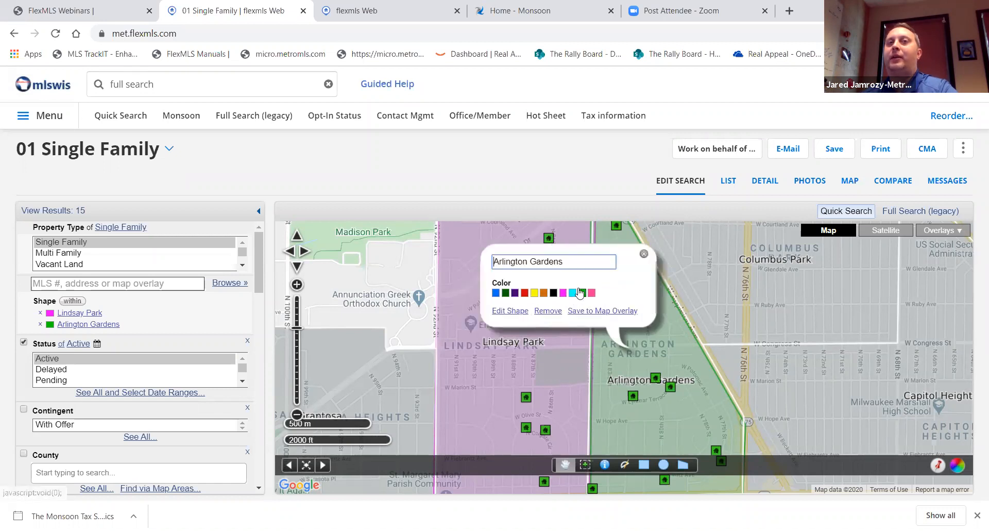
pyautogui.click(605, 312)
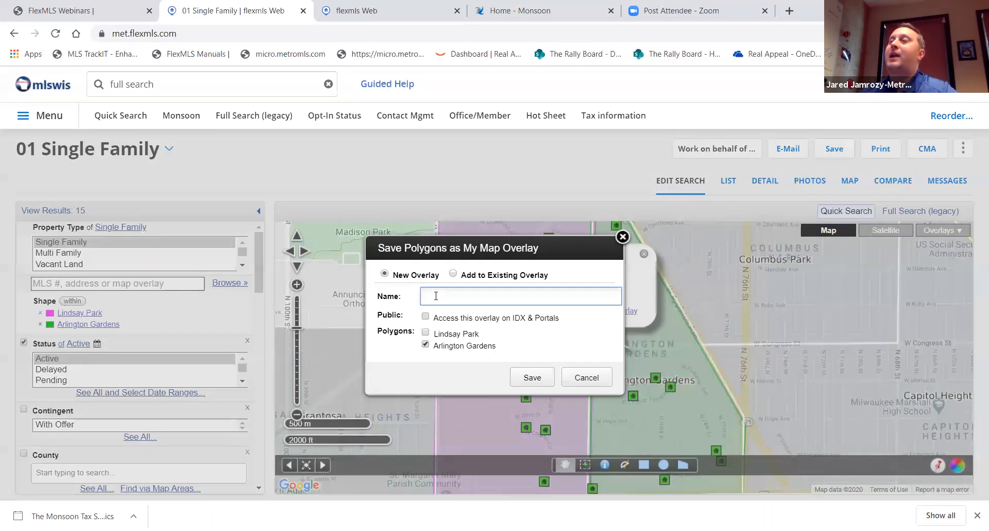
pyautogui.click(453, 273)
pyautogui.scroll(-5, 460, 301)
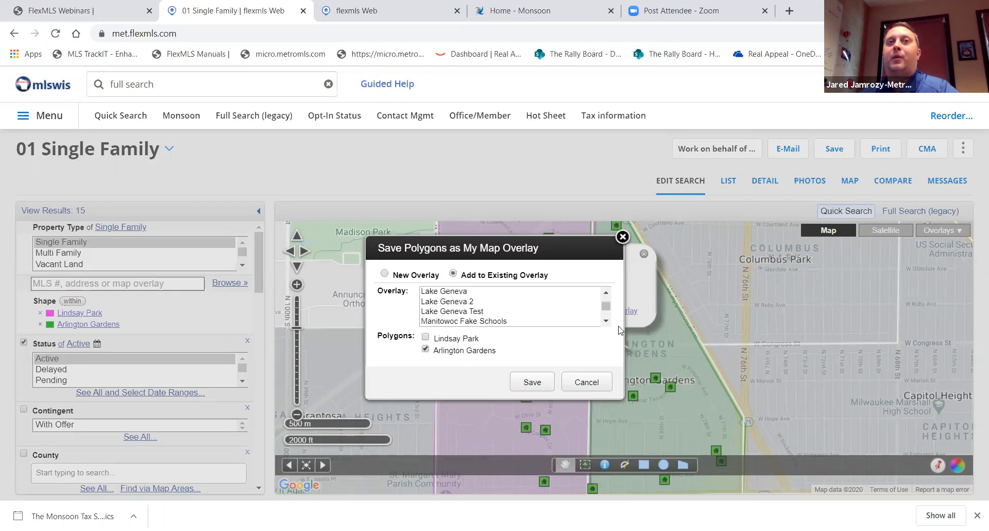
pyautogui.click(606, 320)
pyautogui.click(605, 320)
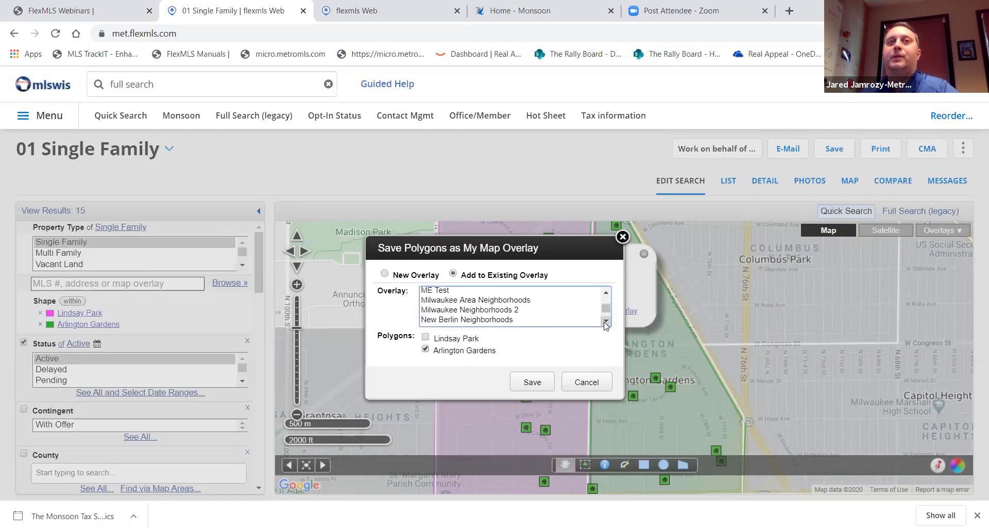
pyautogui.click(523, 300)
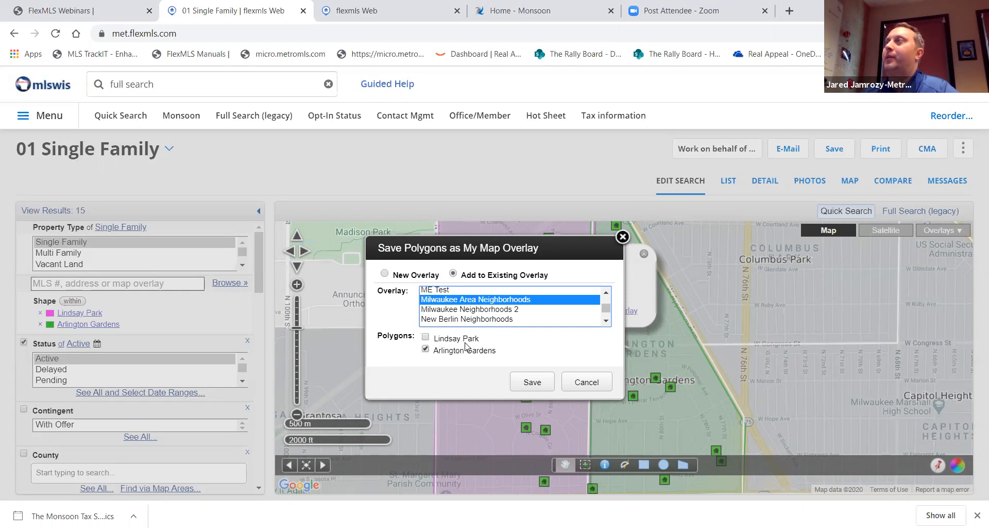
pyautogui.click(426, 339)
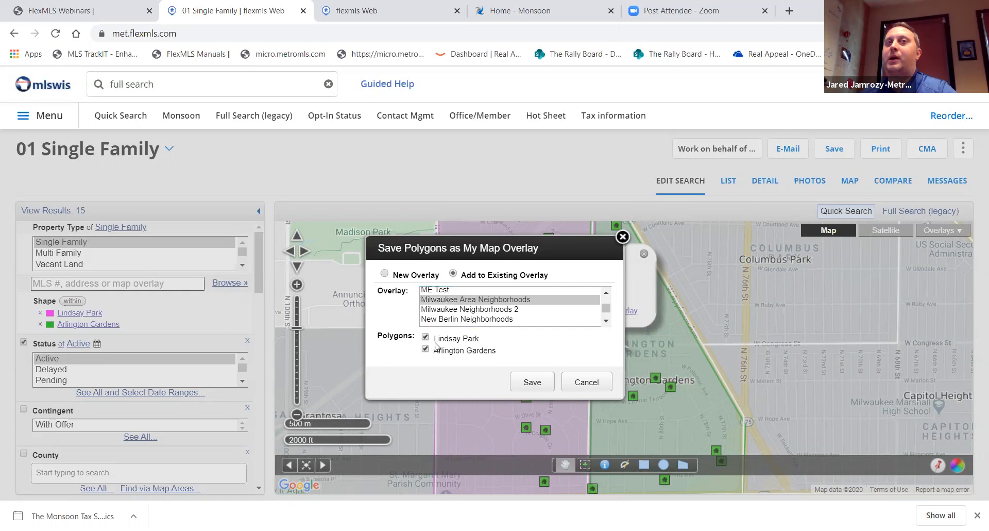
pyautogui.click(529, 385)
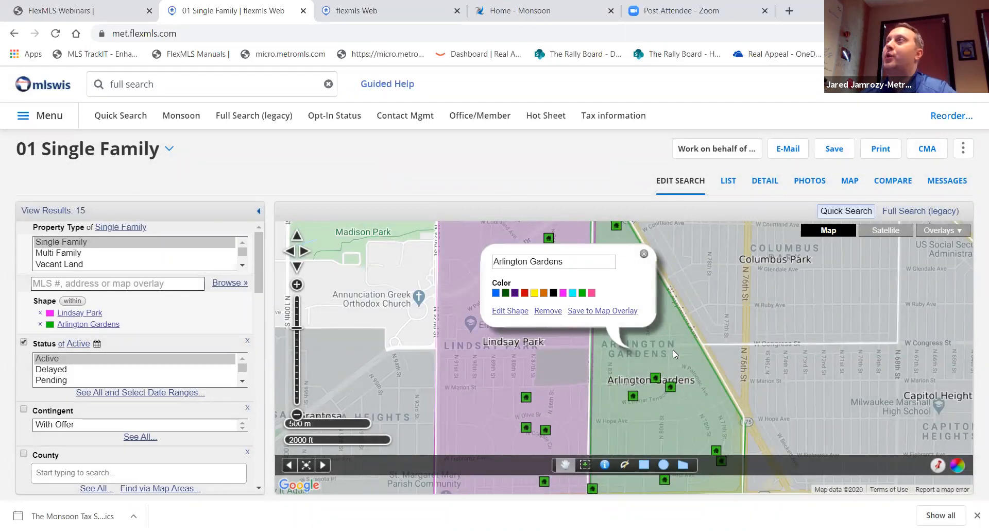
# Start a new quick search and show the saved-address and My Map Overlays suggestions in the MLS #/address field
pyautogui.click(133, 120)
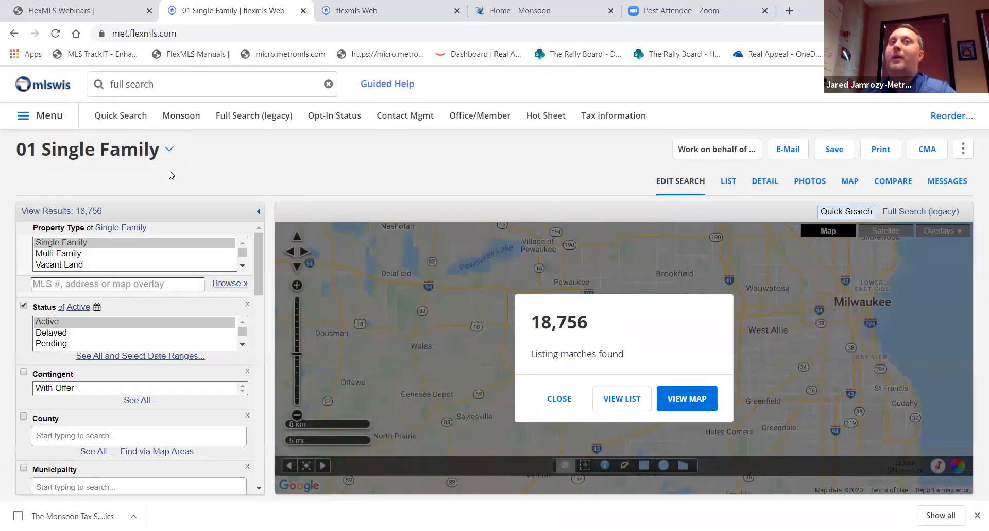
pyautogui.click(43, 288)
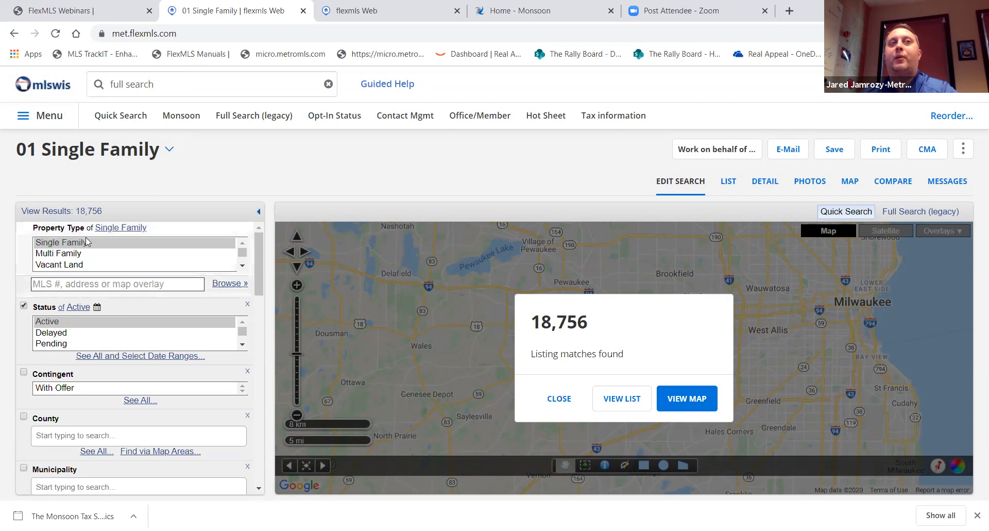
pyautogui.click(94, 283)
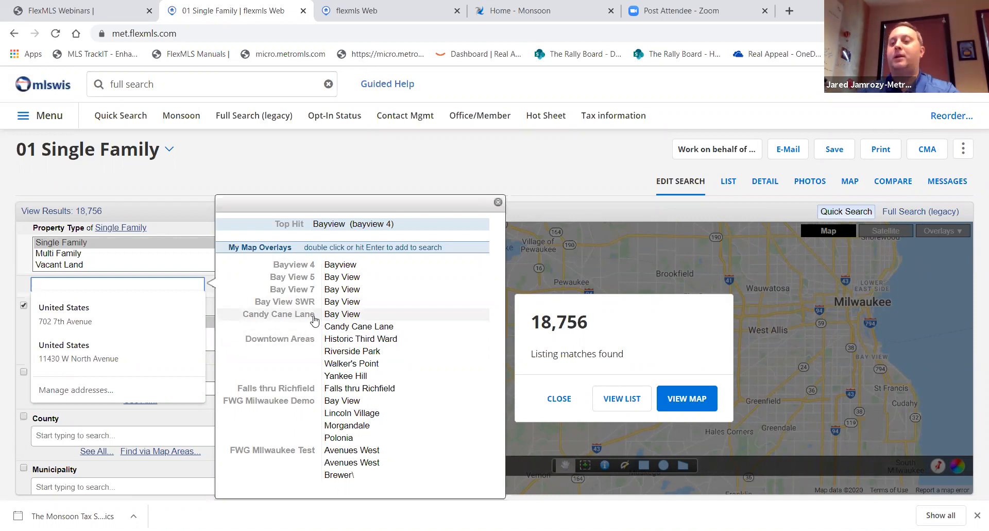
# Search 'milwaukee', show all matches, and select Bay View, Avenues West, Arlington Heights and Arlington Gardens
pyautogui.write('milwaukee')
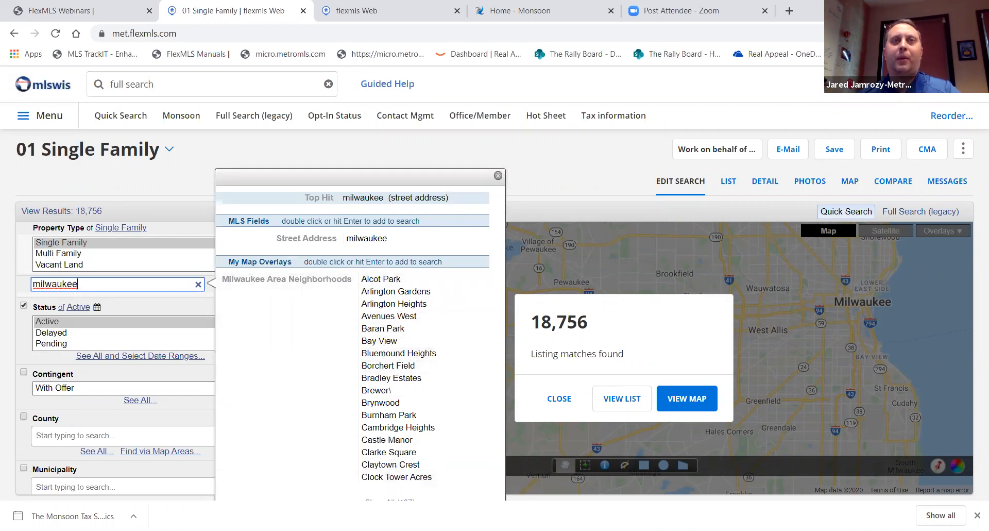
pyautogui.click(390, 502)
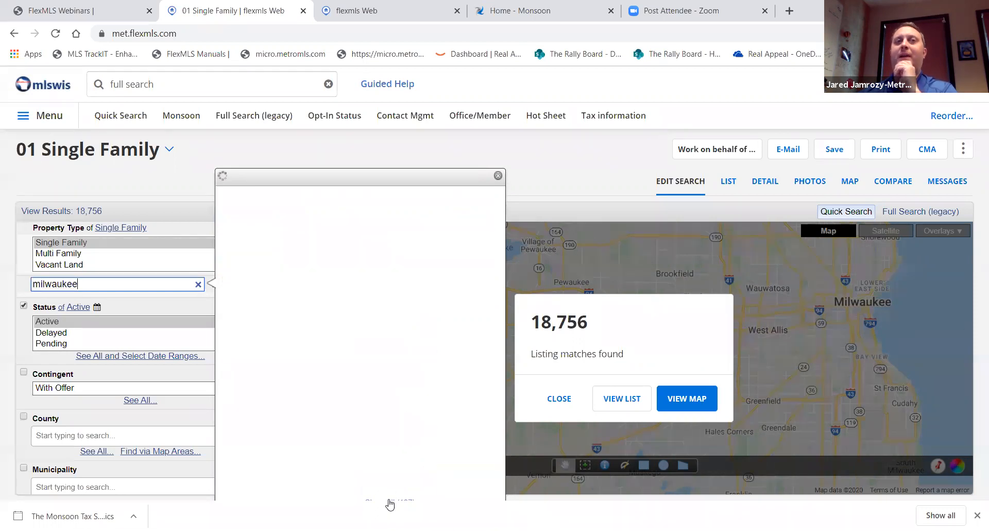
pyautogui.scroll(-13, 414, 418)
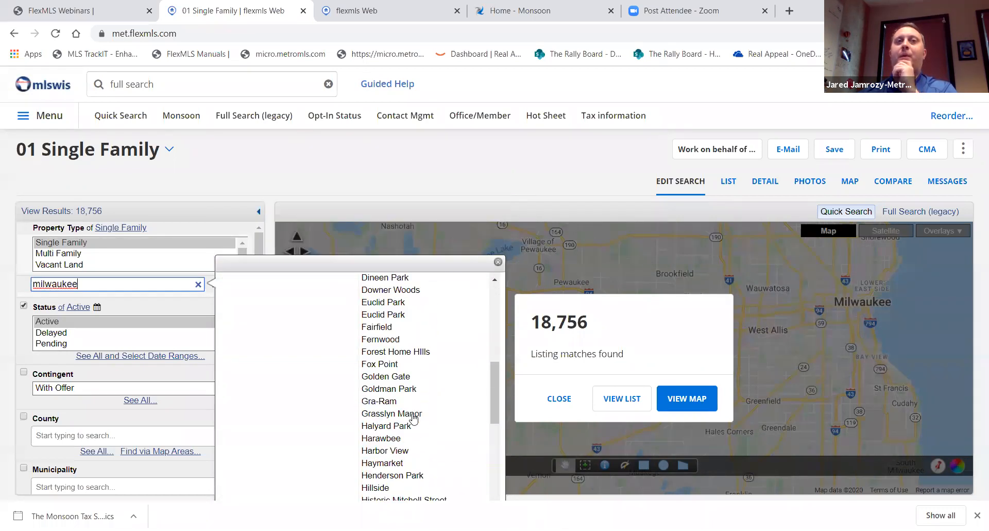
pyautogui.scroll(-9, 413, 427)
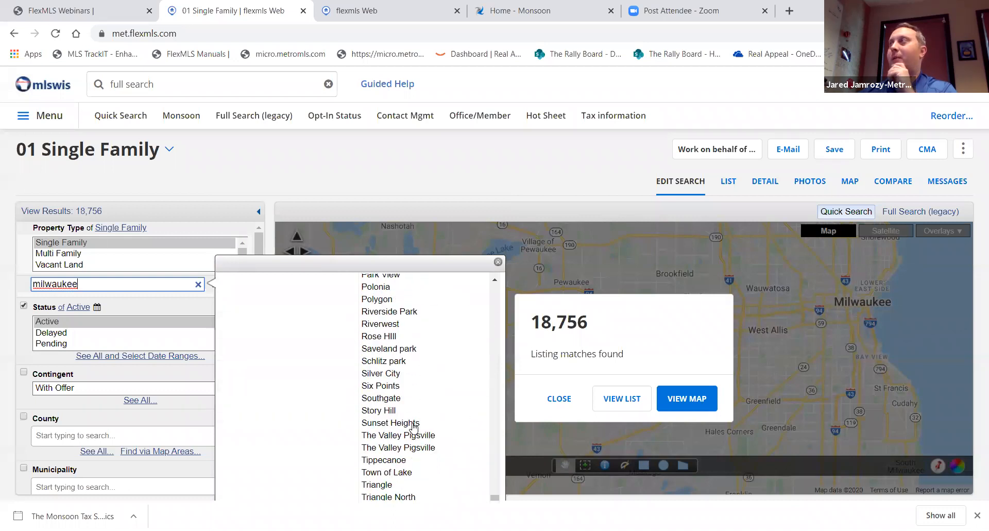
pyautogui.scroll(20, 414, 426)
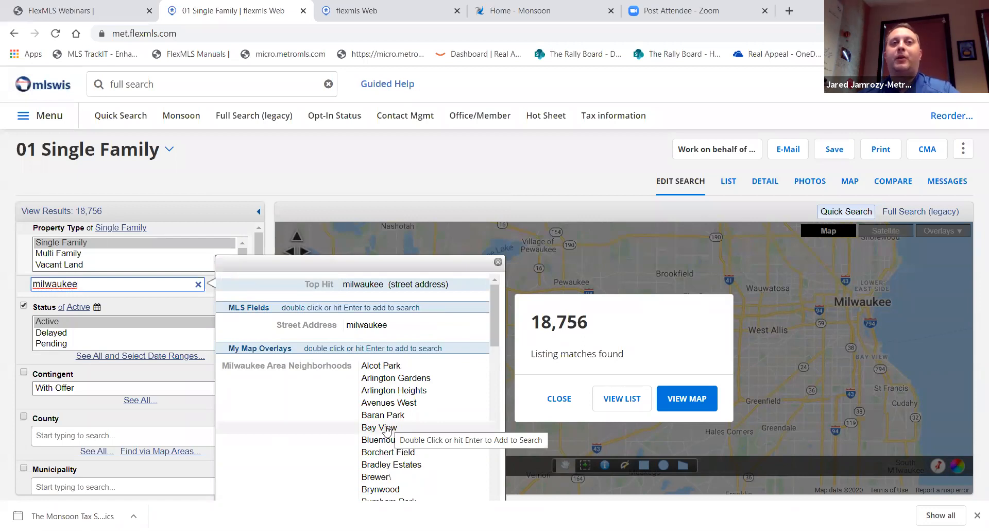
pyautogui.click(388, 429)
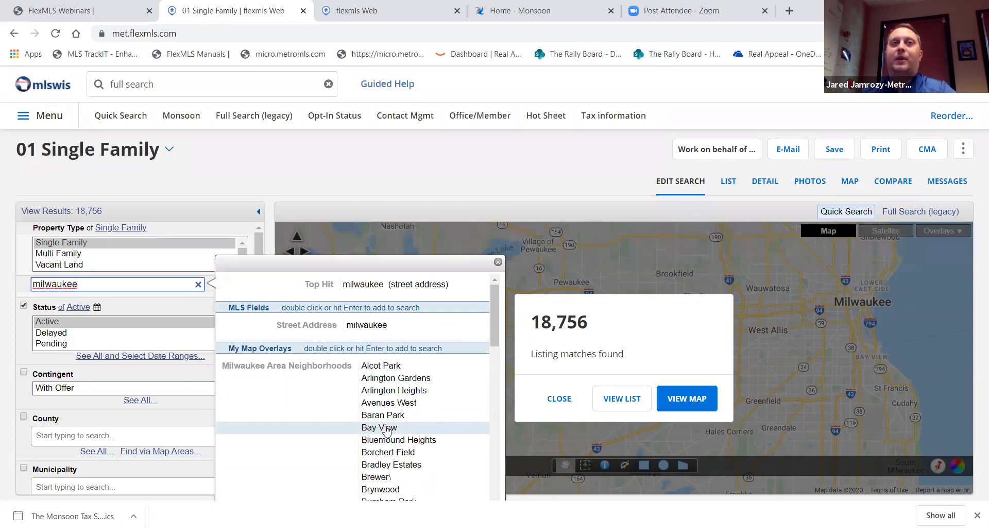
pyautogui.click(397, 404)
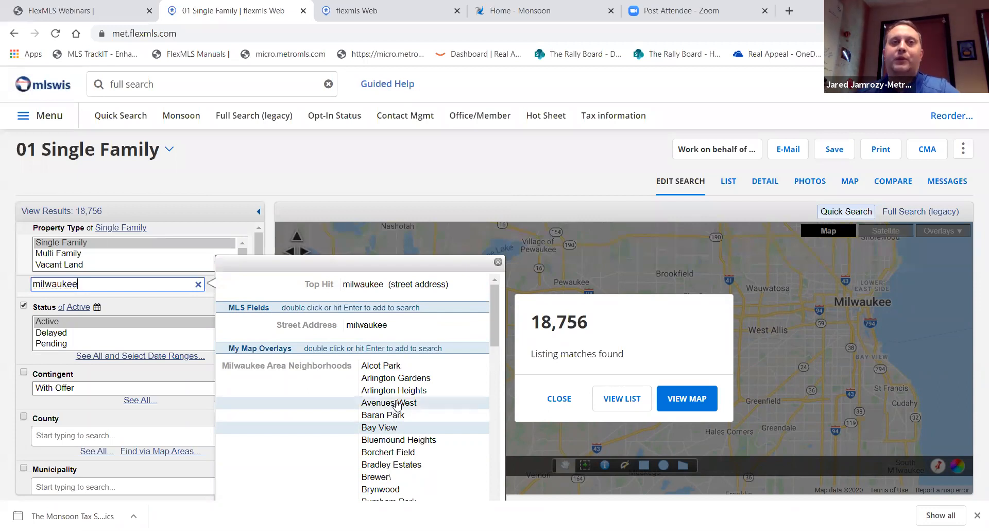
pyautogui.click(402, 392)
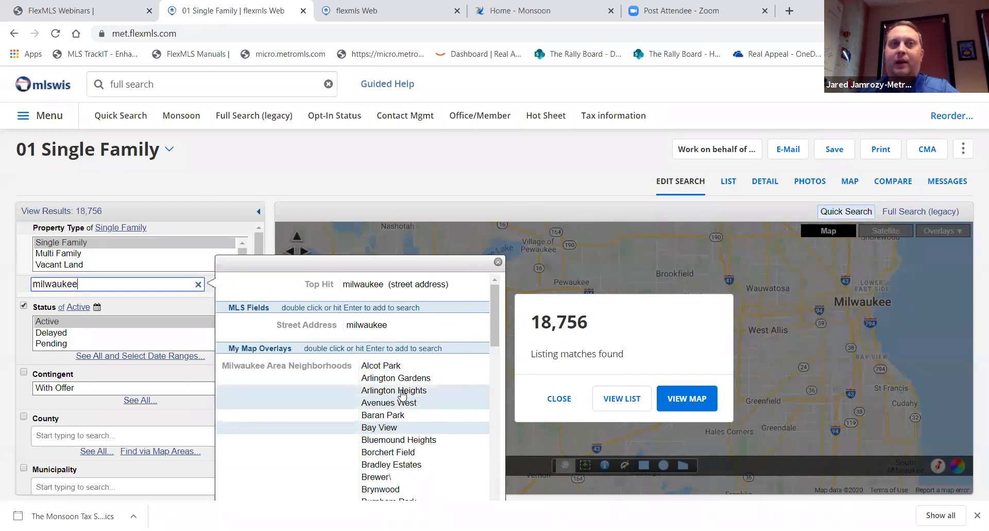
pyautogui.click(407, 378)
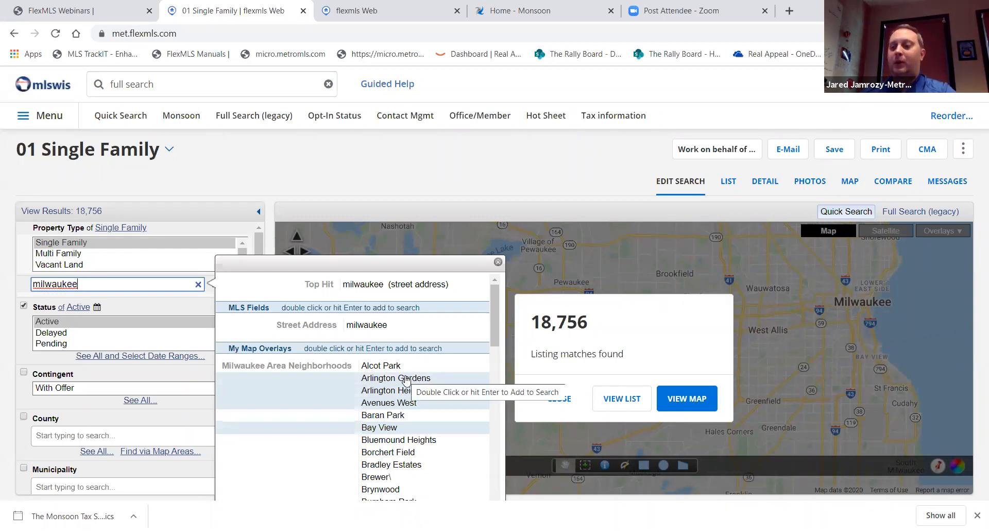
# Add the four neighborhoods, then remove Avenues West, Arlington Heights and Arlington Gardens, keeping only Bay View
pyautogui.press('Return')
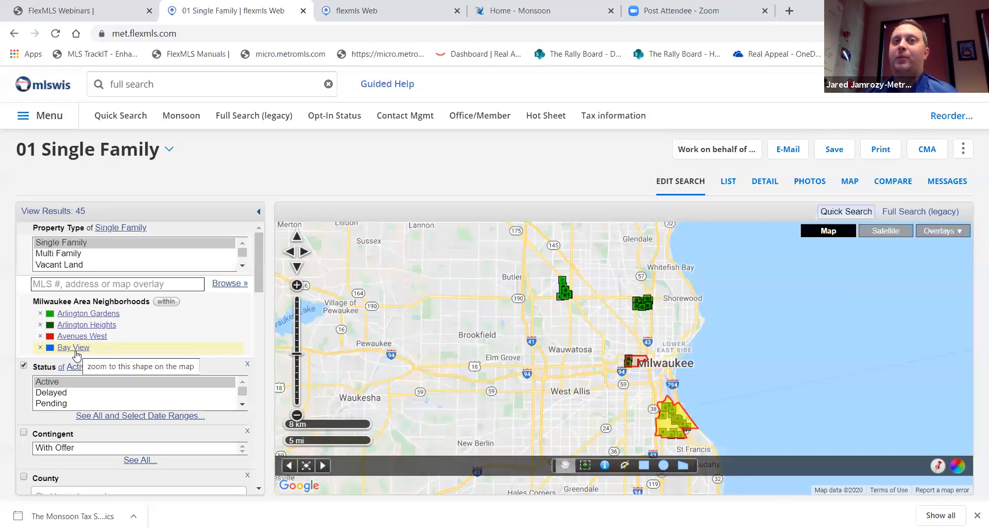
pyautogui.click(41, 336)
pyautogui.click(40, 324)
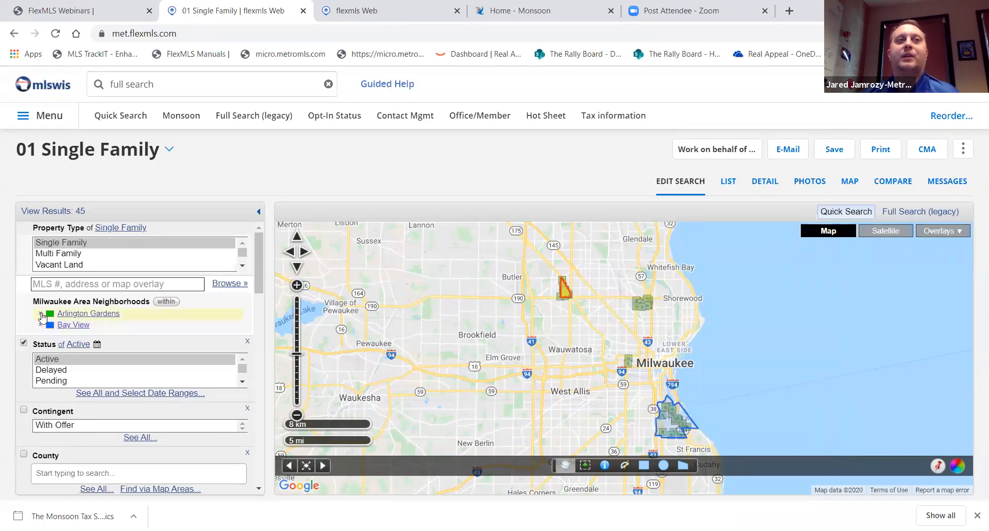
pyautogui.click(41, 314)
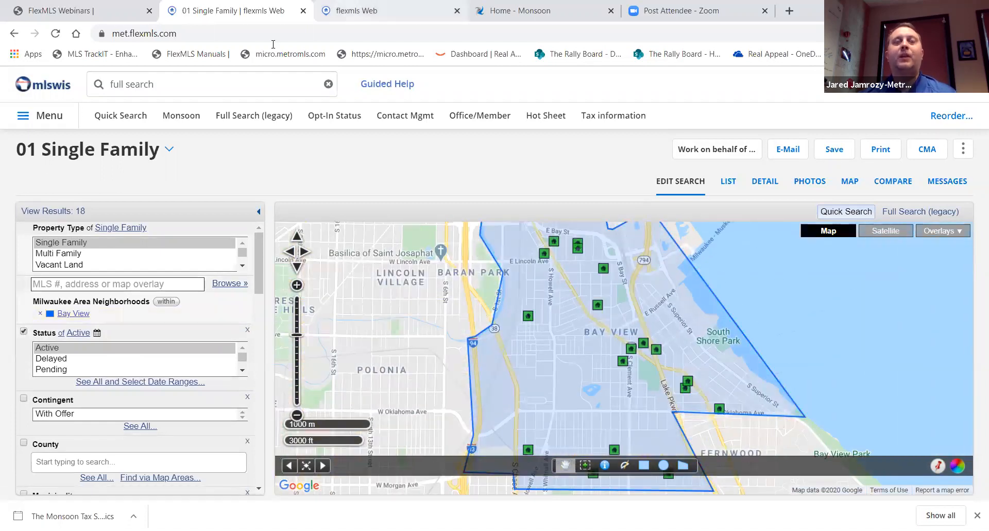
pyautogui.click(355, 10)
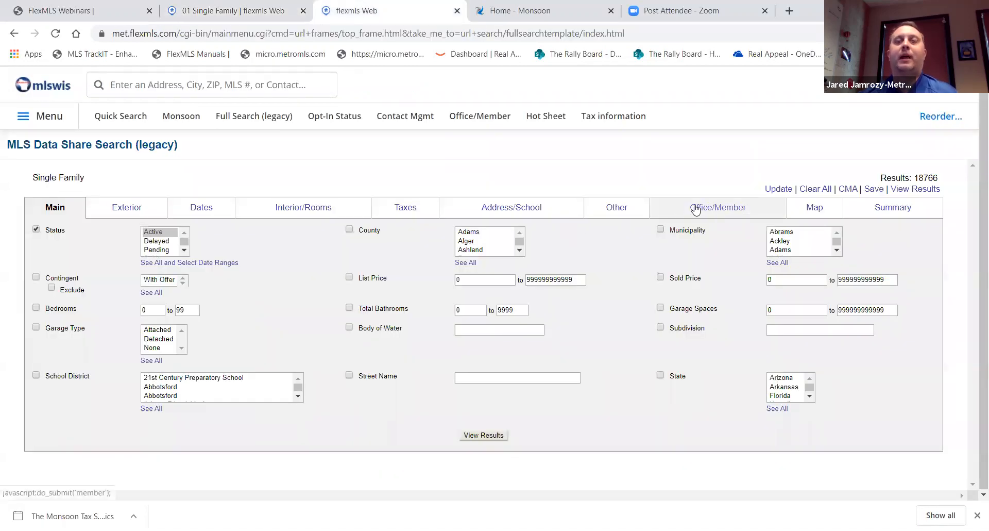
# Set the legacy search's Postal Municipality to Bay View, then go back to the 01 Single Family map
pyautogui.click(605, 208)
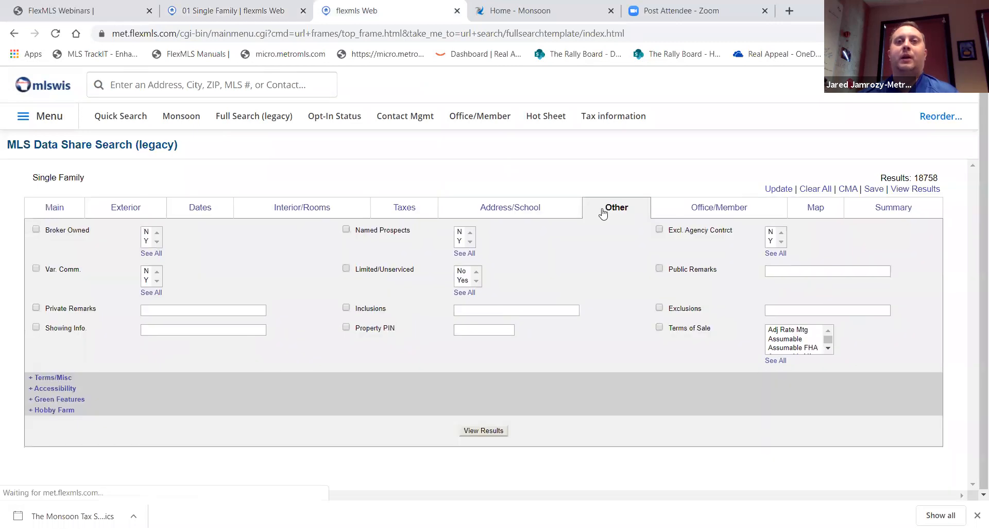
pyautogui.click(569, 209)
pyautogui.click(779, 345)
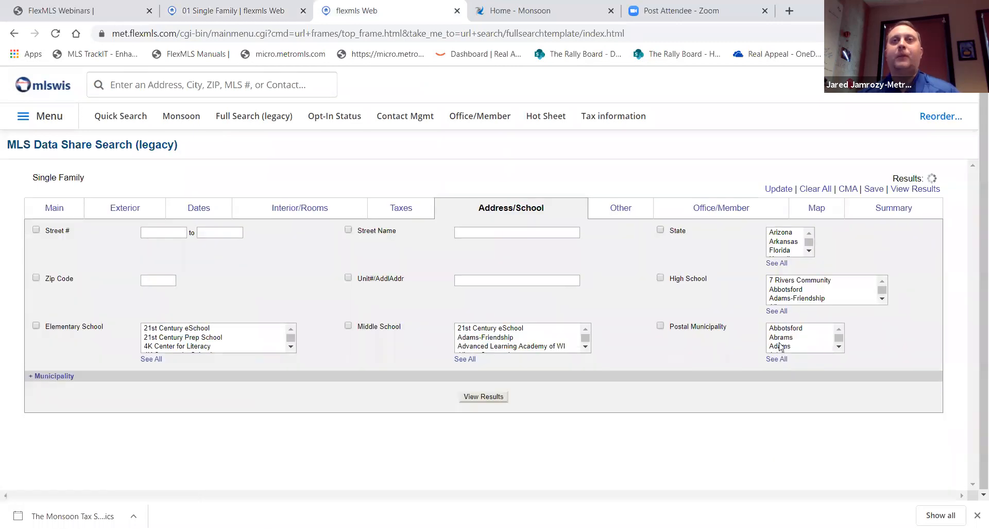
pyautogui.write('bay')
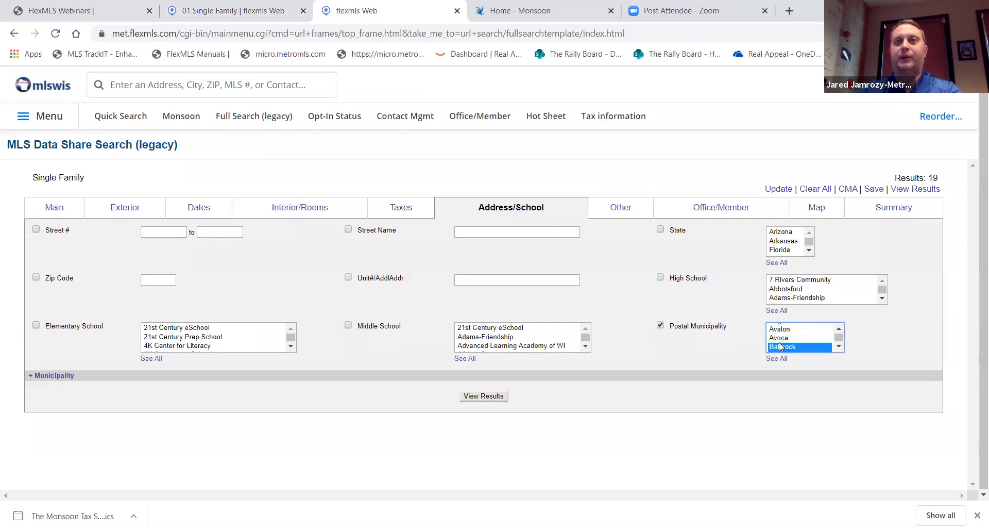
pyautogui.scroll(-1, 839, 346)
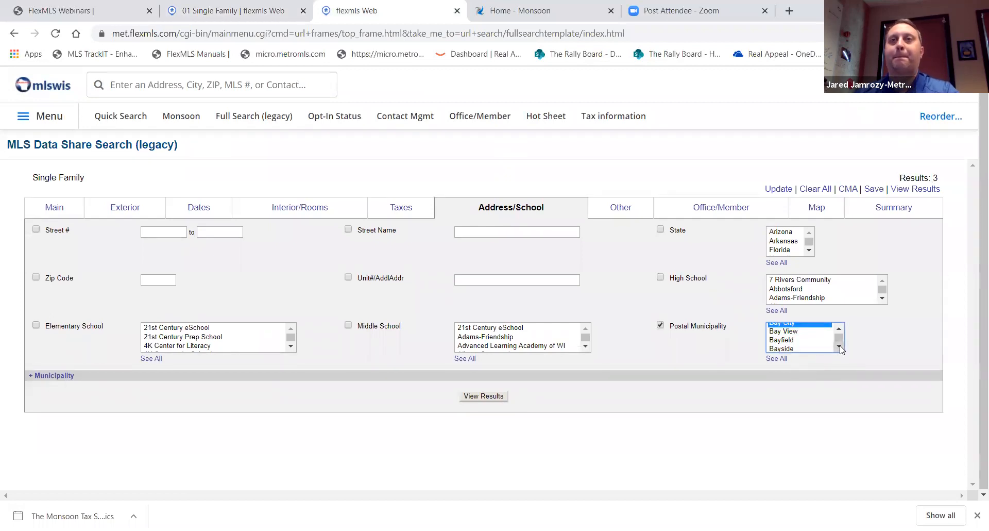
pyautogui.click(795, 332)
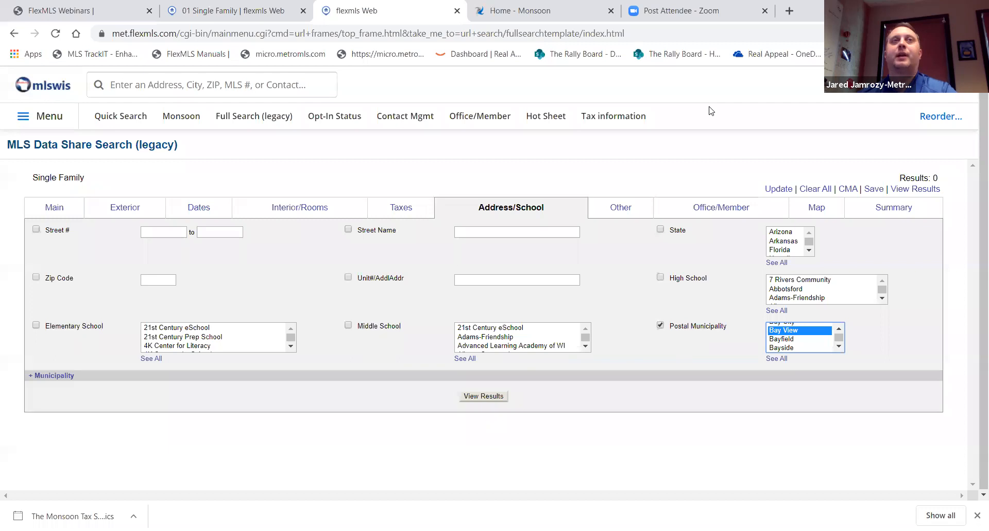
pyautogui.click(213, 14)
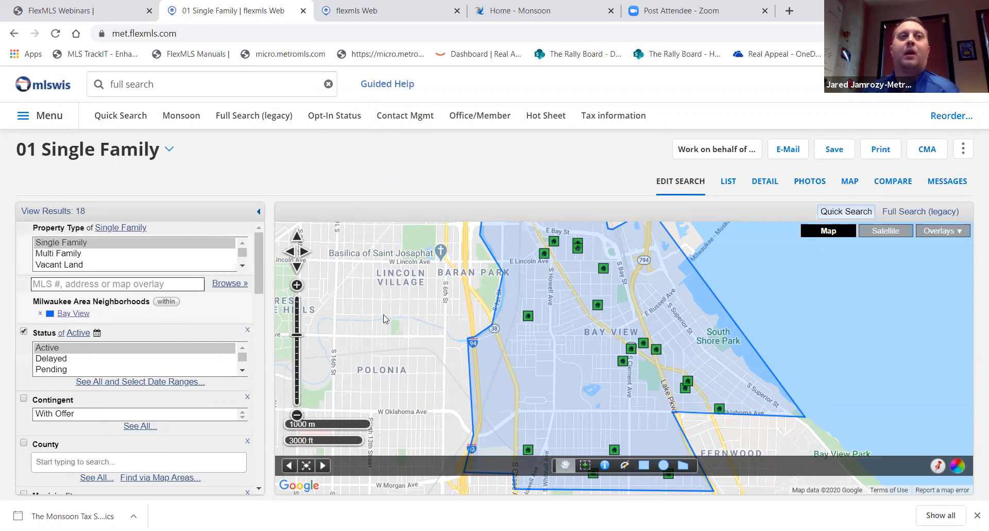
# Start a new quick search of all 18,757 listings and bring up the map's Locate Address tool
pyautogui.click(133, 124)
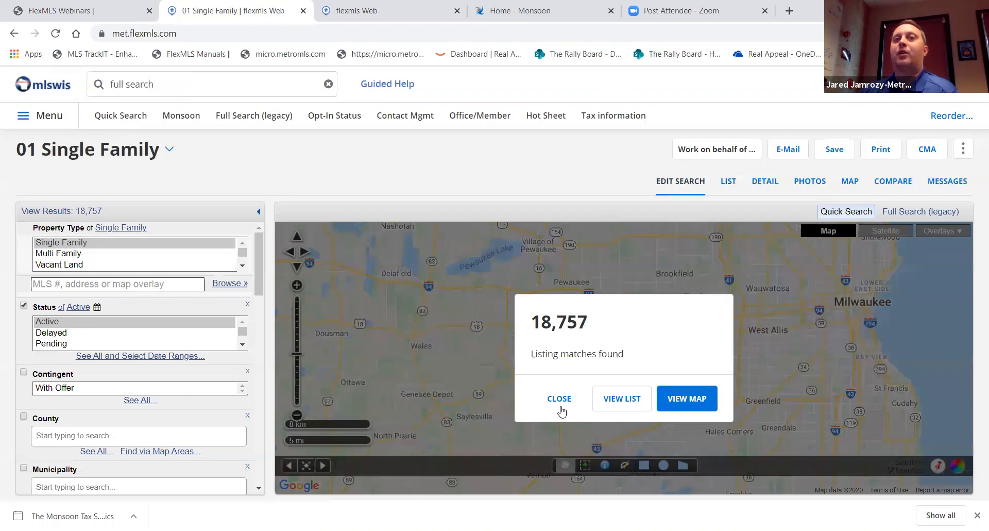
pyautogui.click(559, 399)
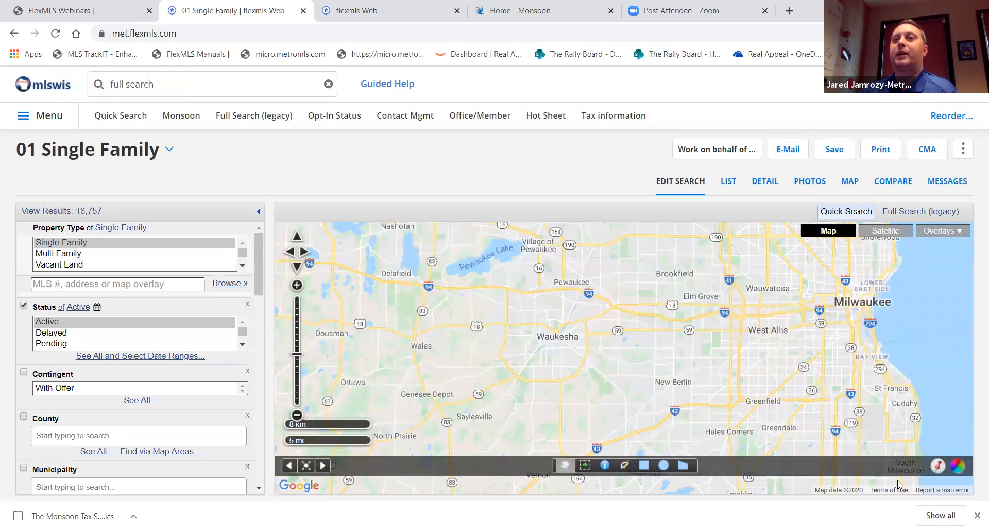
pyautogui.click(937, 467)
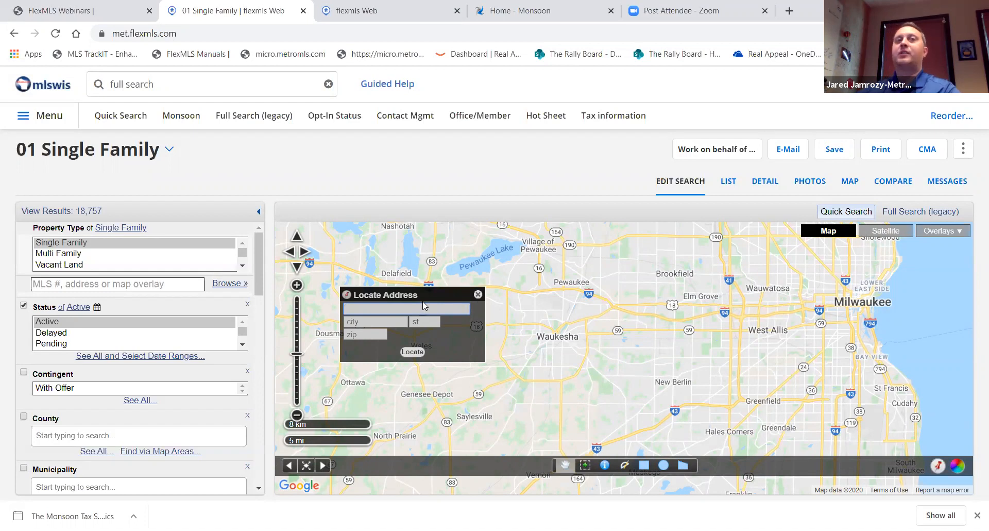
# Pin the saved address, with its city, state and ZIP, on the map
pyautogui.click(423, 303)
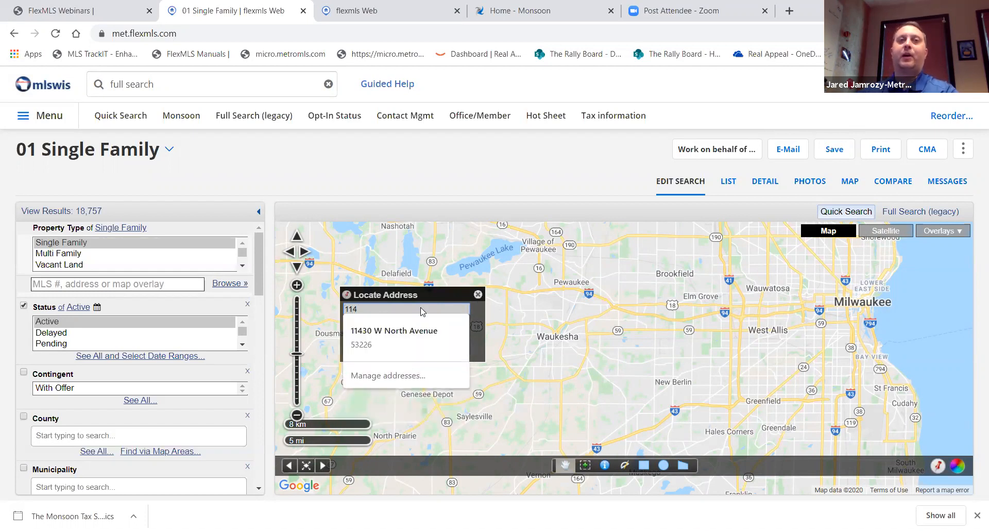
pyautogui.click(403, 335)
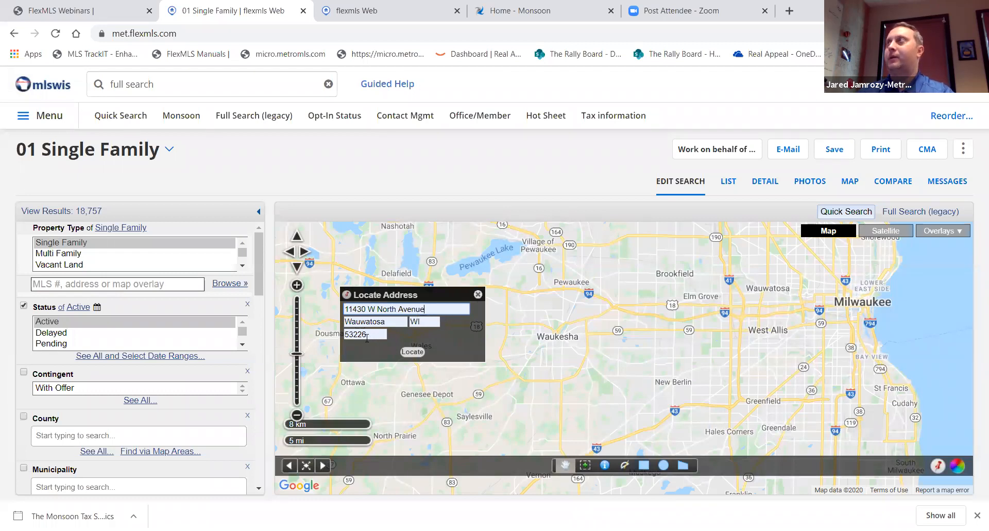
pyautogui.click(414, 352)
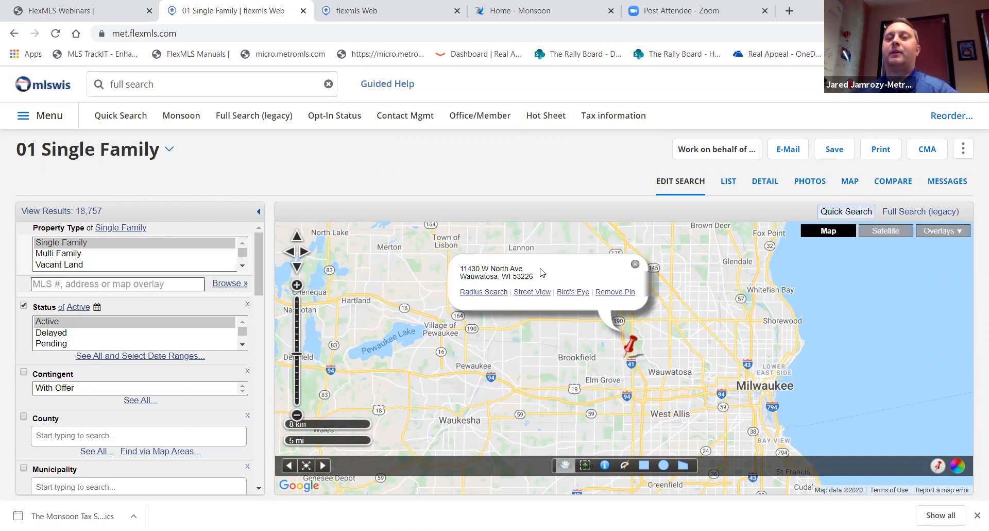
# Draw a 5-mile radius circle around the pin, cutting results from 18,757 to 608
pyautogui.click(486, 292)
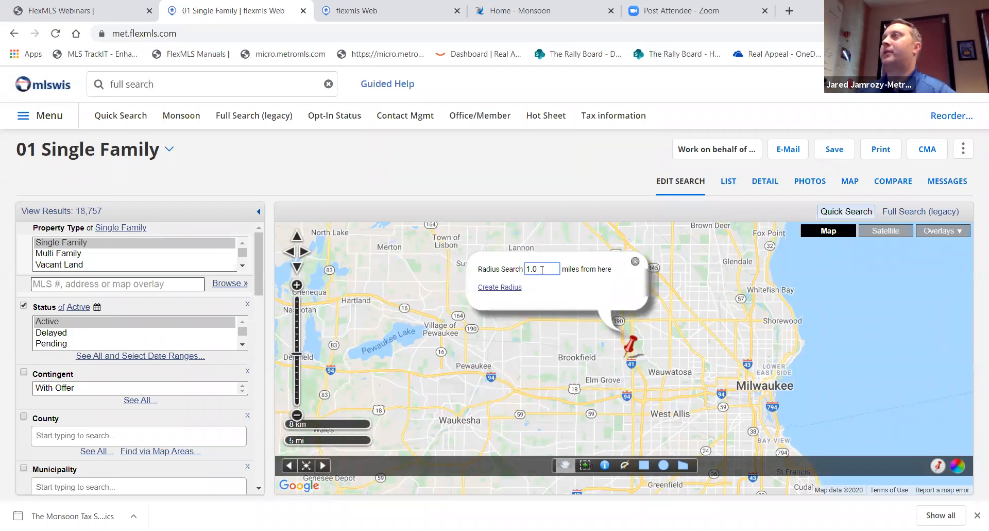
pyautogui.moveTo(542, 268); pyautogui.dragTo(486, 268)
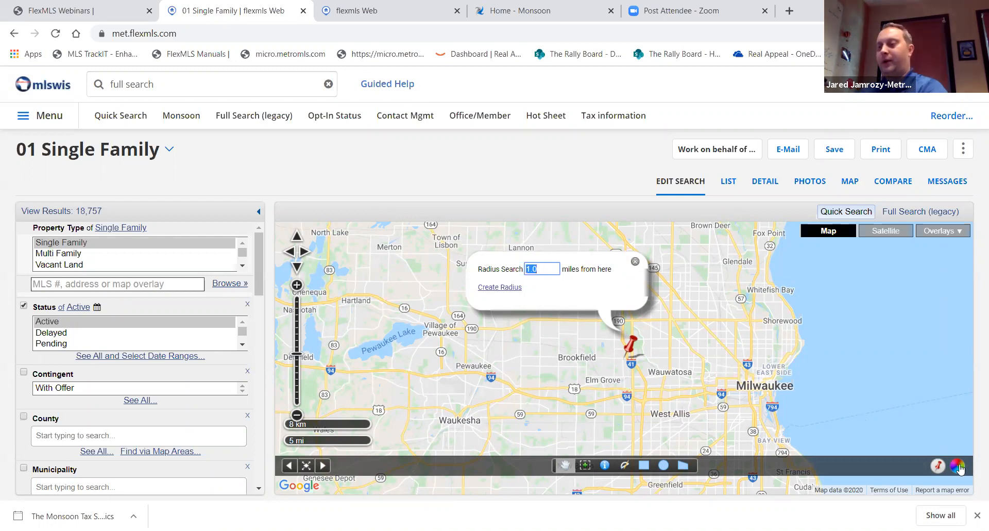
pyautogui.write('5')
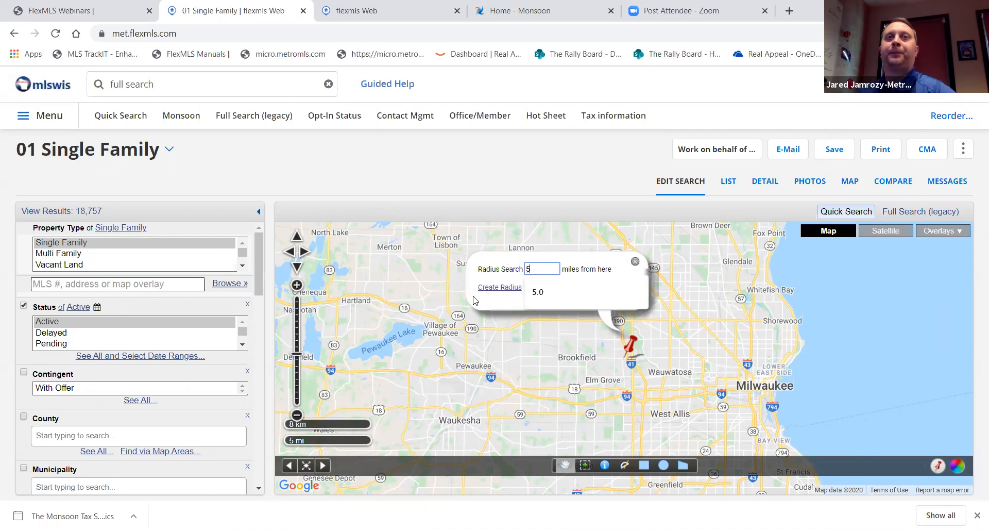
pyautogui.click(487, 287)
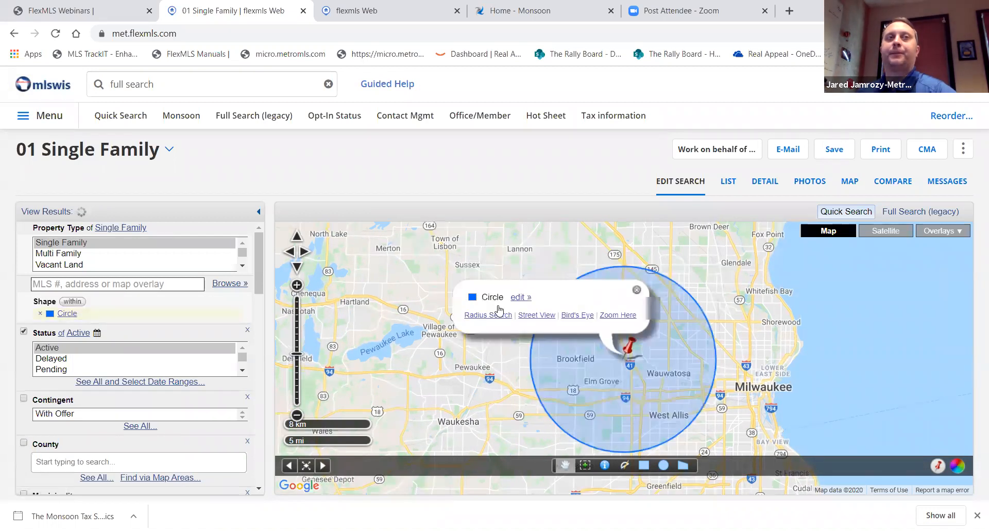
# Dismiss the circle info popup so the 608 listings in the 5-mile circle show
pyautogui.click(637, 290)
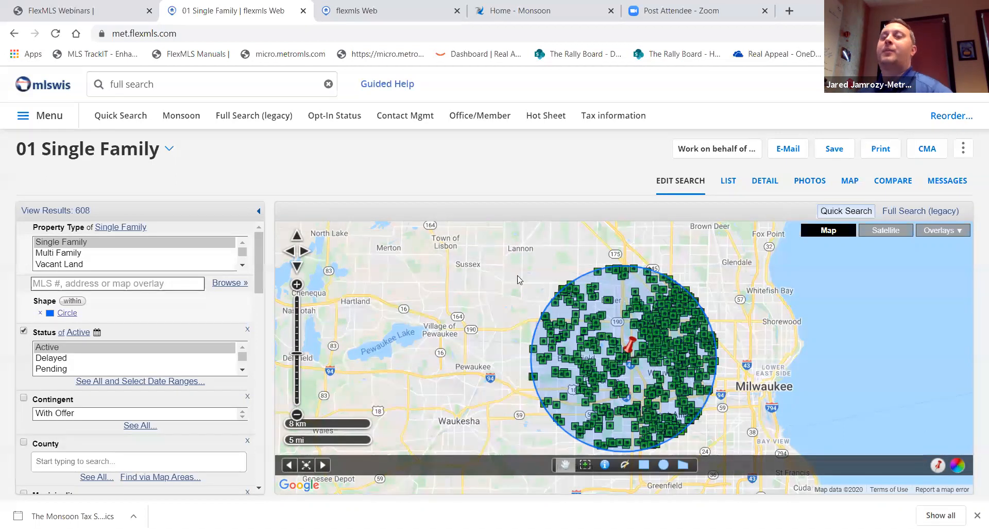
pyautogui.click(939, 466)
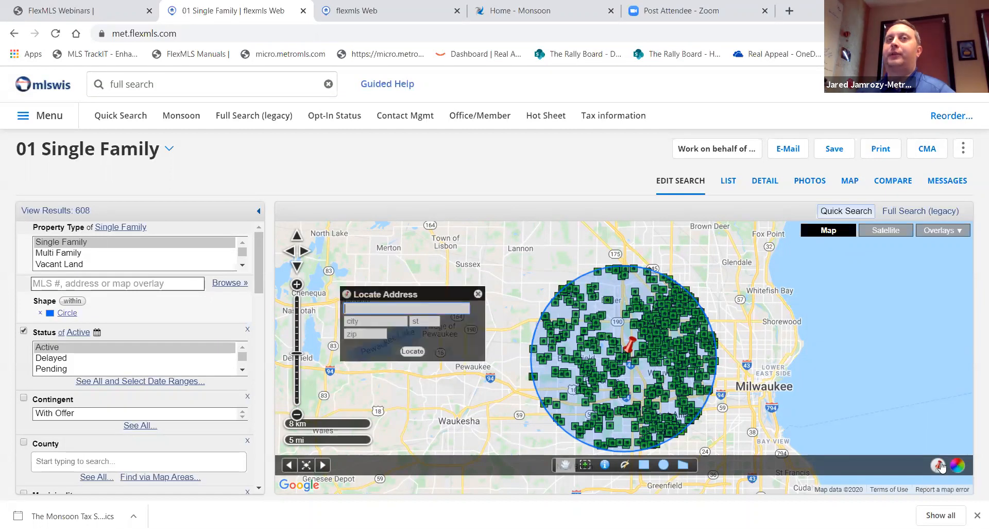
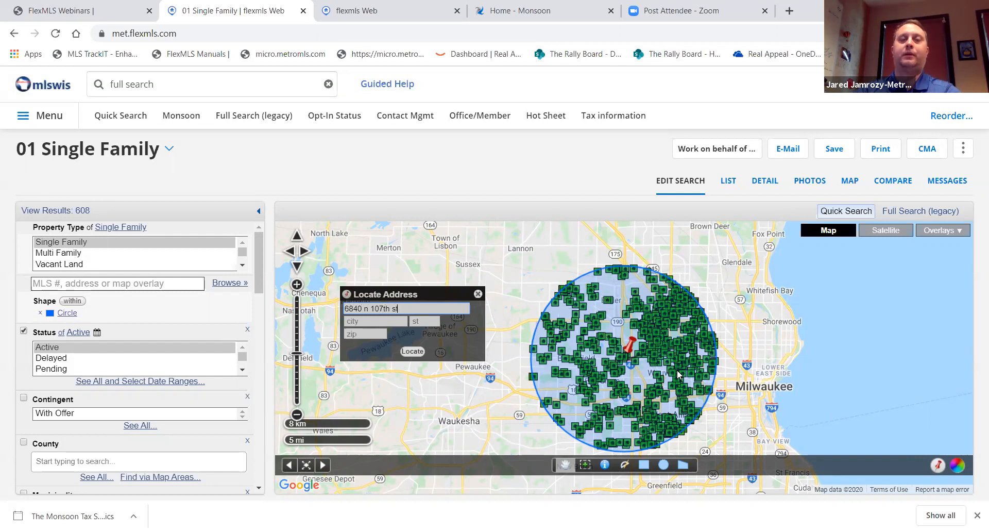
pyautogui.press('Tab')
pyautogui.write('milwaukee')
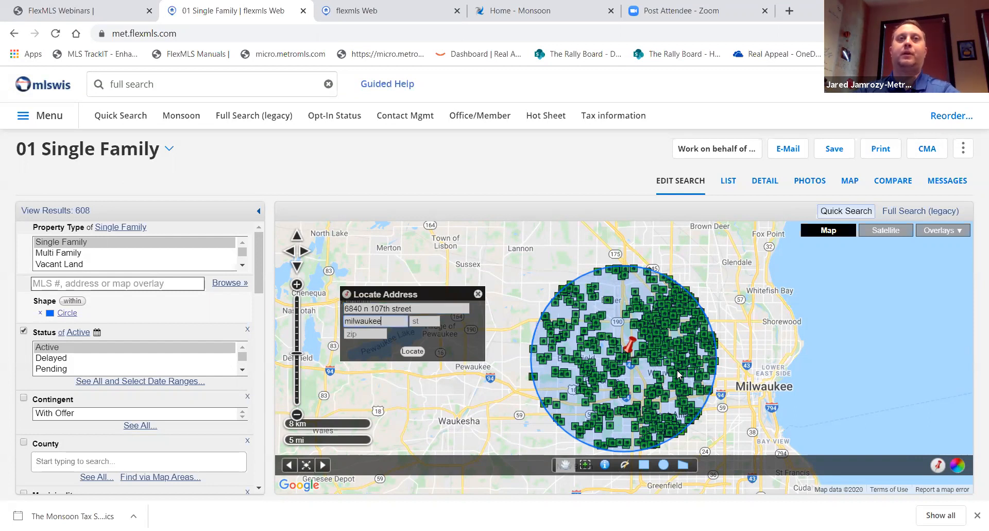
pyautogui.press('Tab')
pyautogui.write('wi')
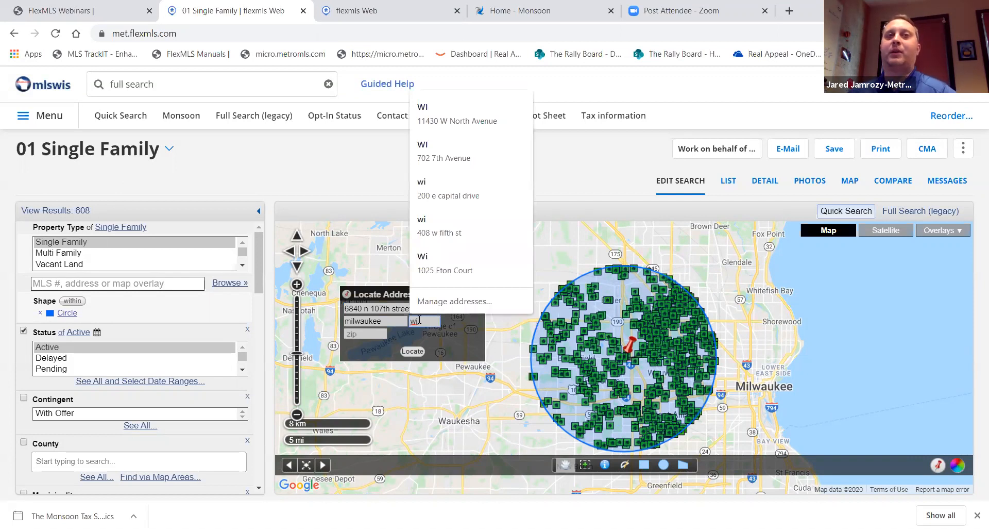
pyautogui.click(415, 352)
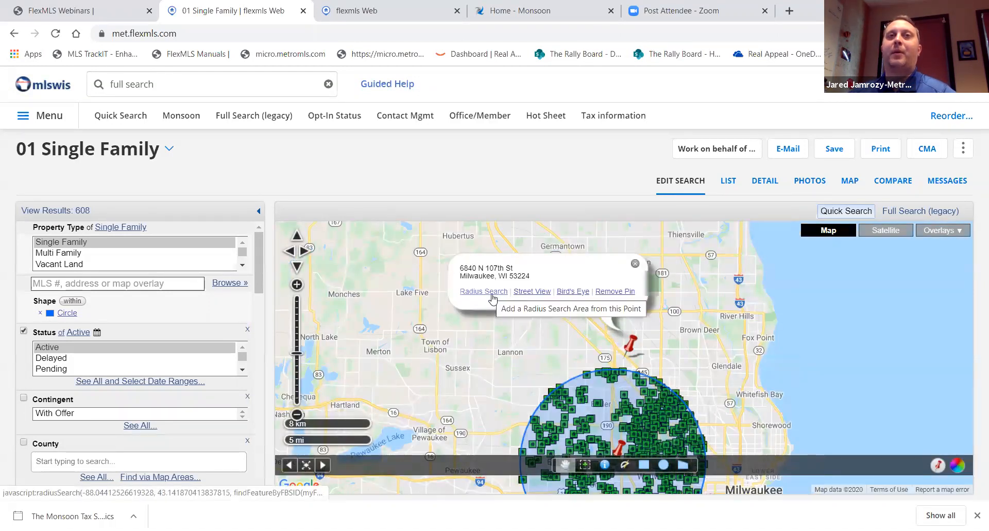
# Add a second 5-mile radius around the new pin, raising results to 836
pyautogui.click(636, 264)
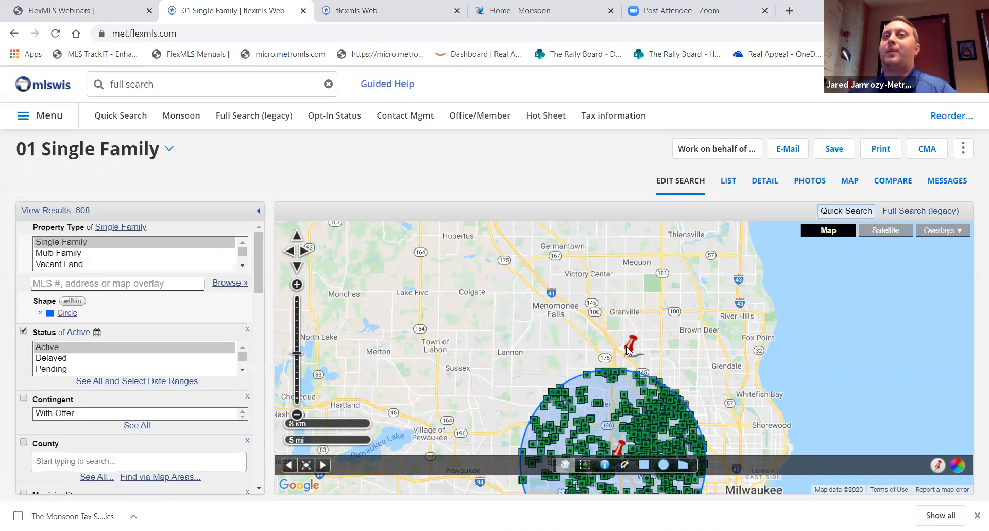
pyautogui.click(629, 348)
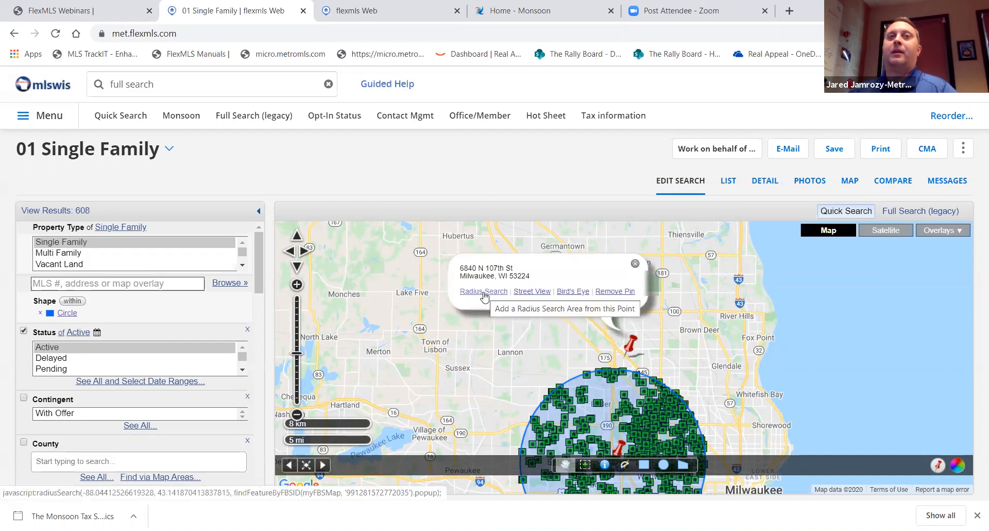
pyautogui.click(484, 292)
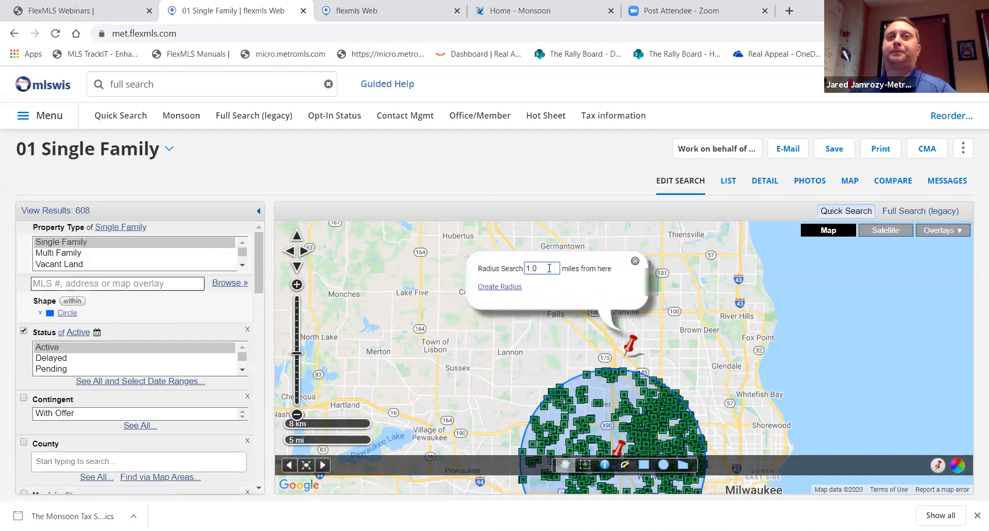
pyautogui.write('5')
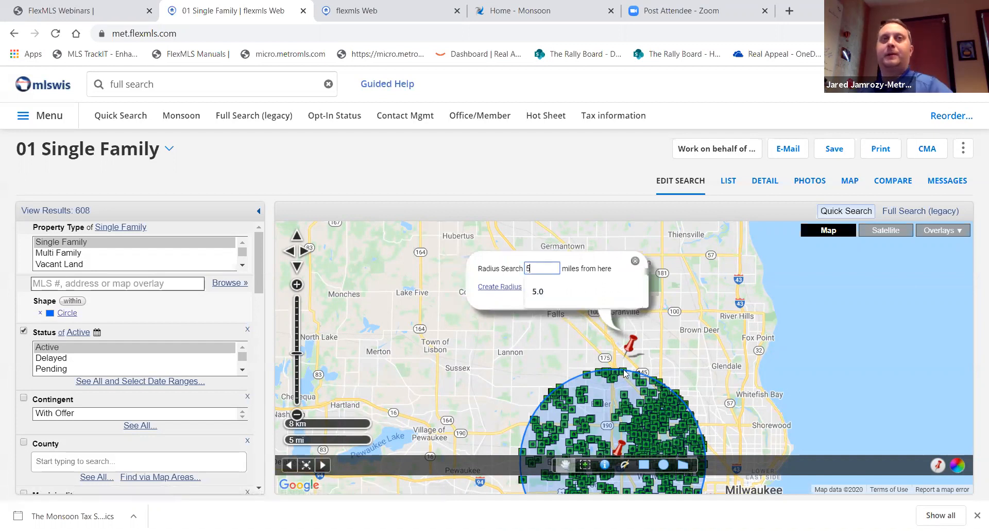
pyautogui.click(500, 291)
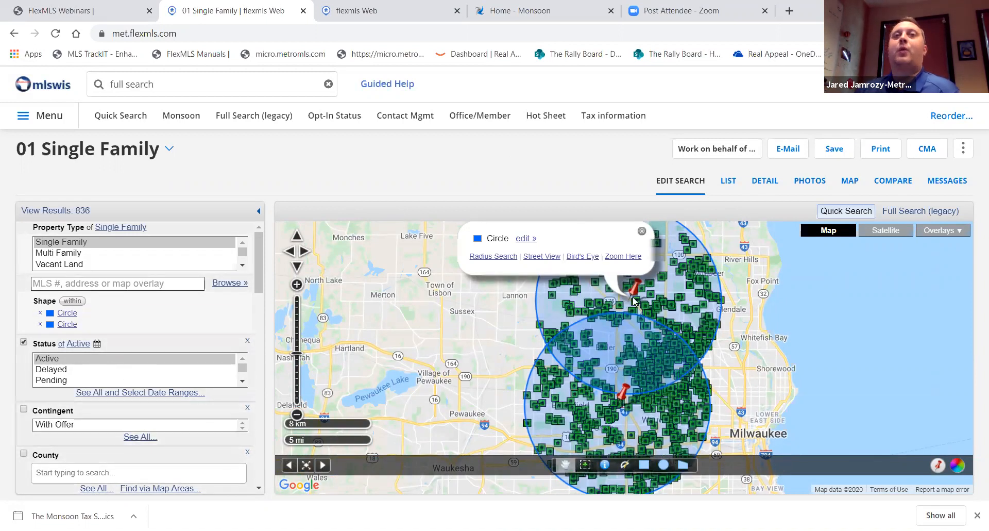
# Switch the Shape filter from 'within' to 'intersection' so only the circles' overlap counts (230)
pyautogui.click(641, 231)
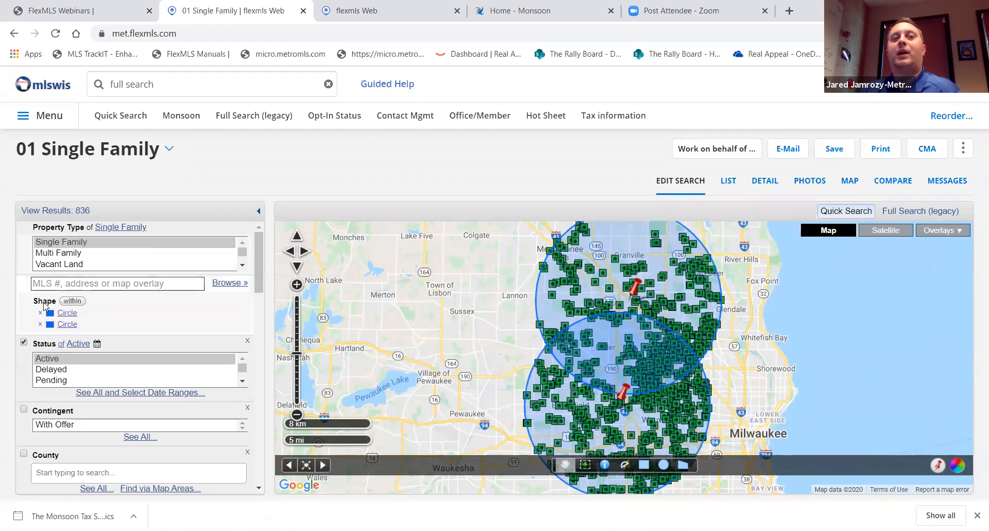
pyautogui.click(73, 303)
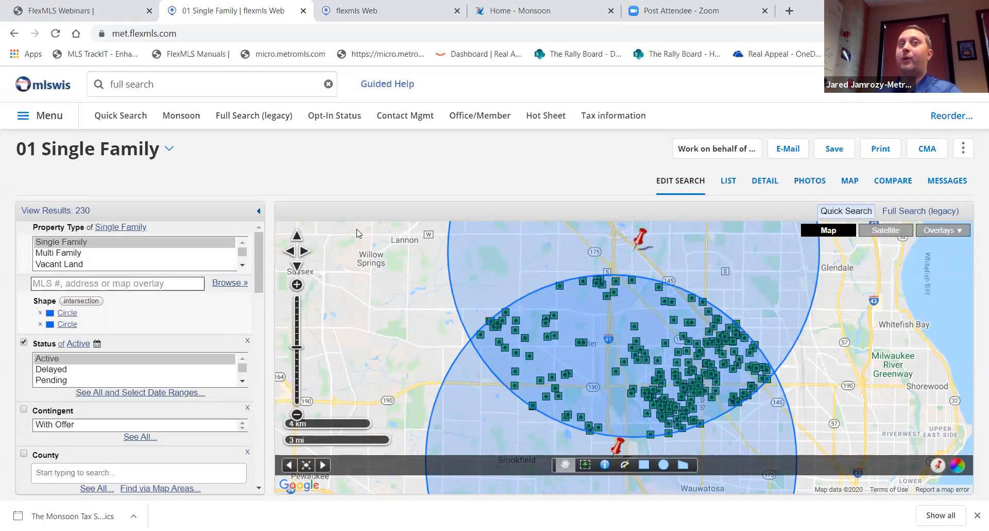
pyautogui.click(55, 211)
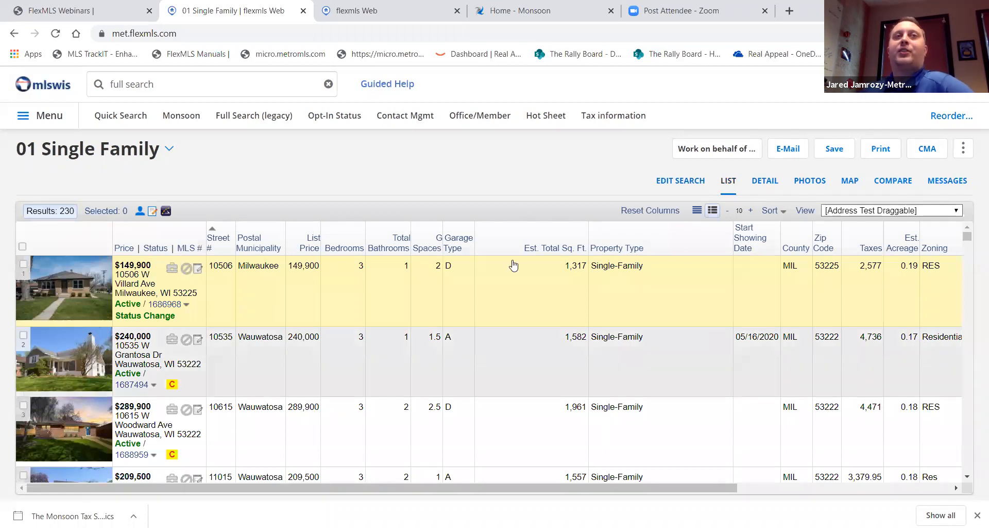
pyautogui.click(765, 185)
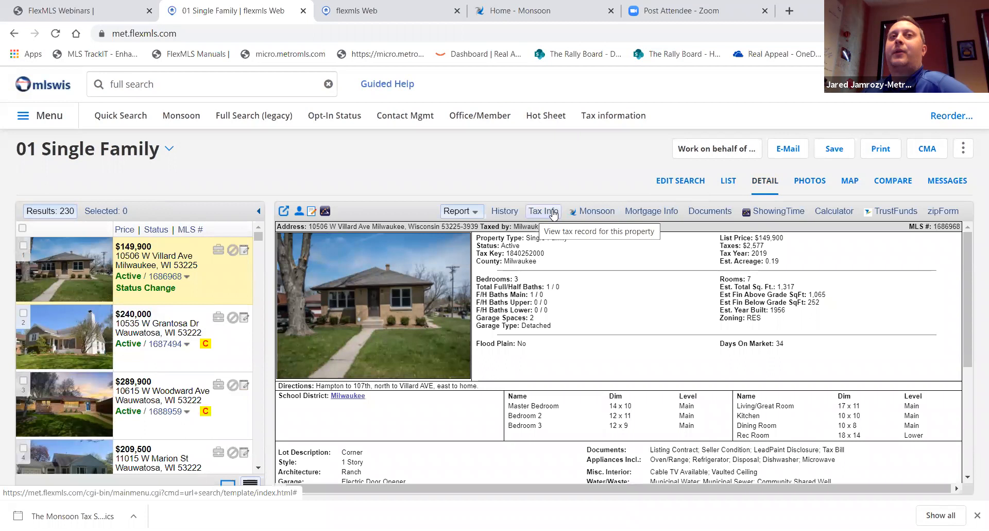
pyautogui.click(601, 212)
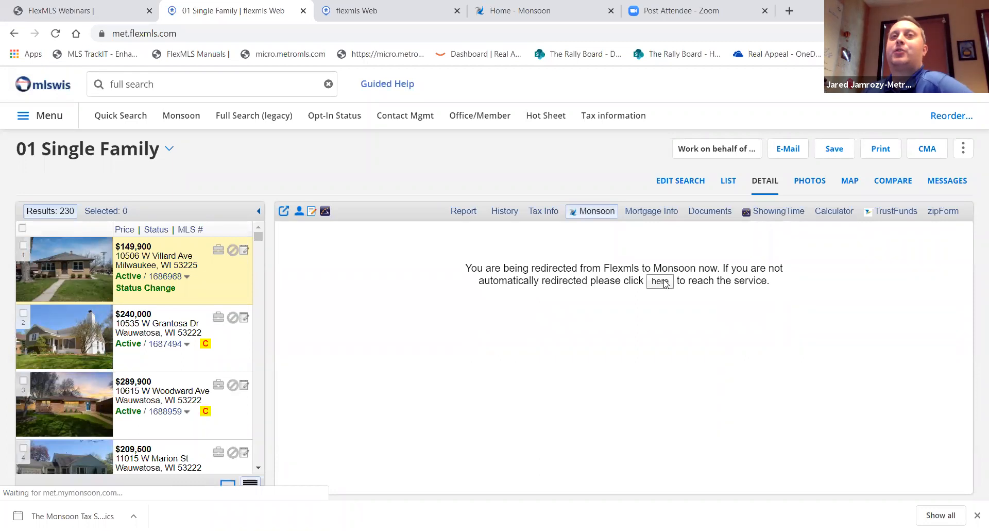
# Load the Monsoon tax record and display the parcel outline with labelled edge lengths
pyautogui.click(660, 281)
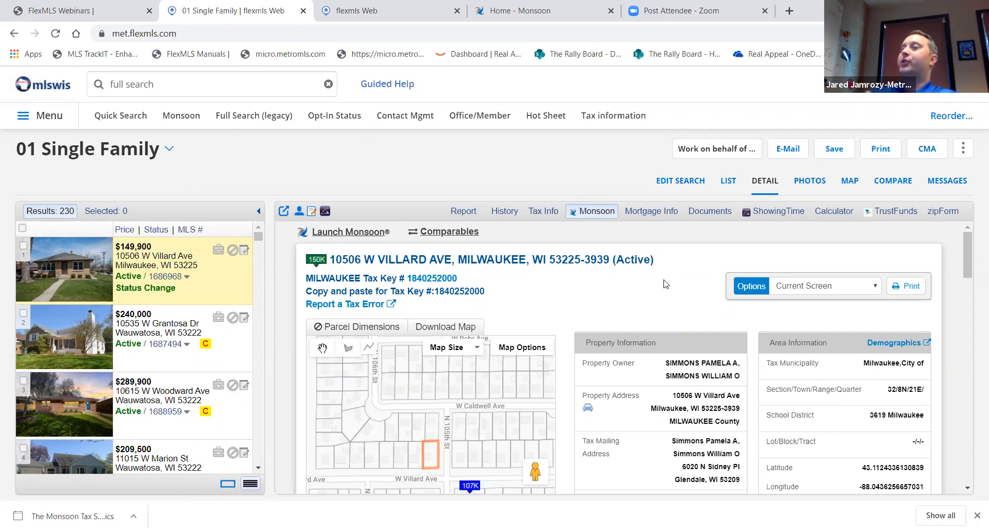
pyautogui.scroll(-1, 492, 293)
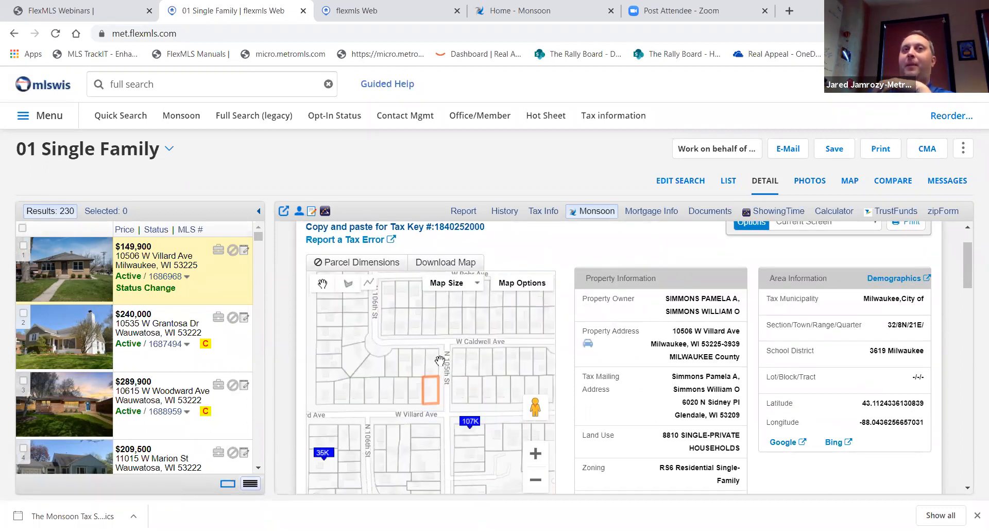
pyautogui.click(372, 263)
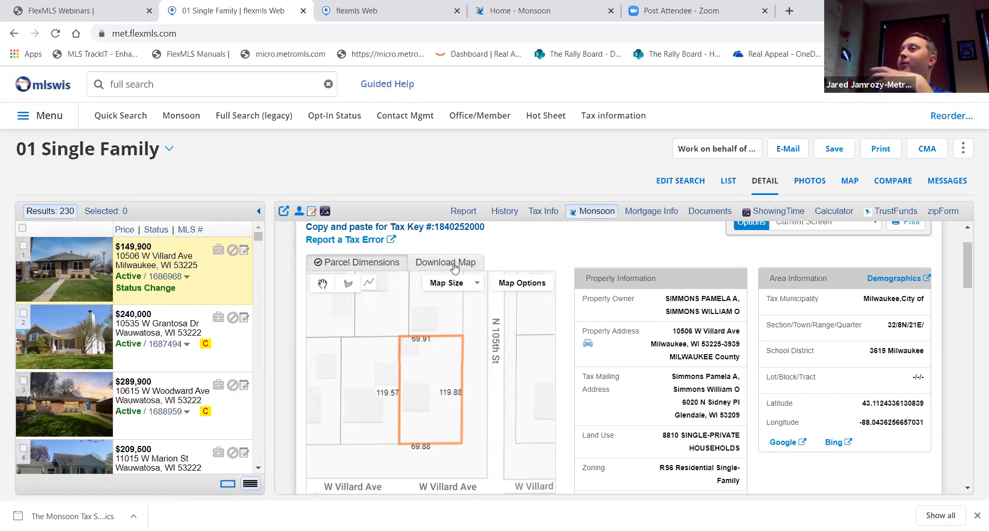
pyautogui.scroll(1, 561, 297)
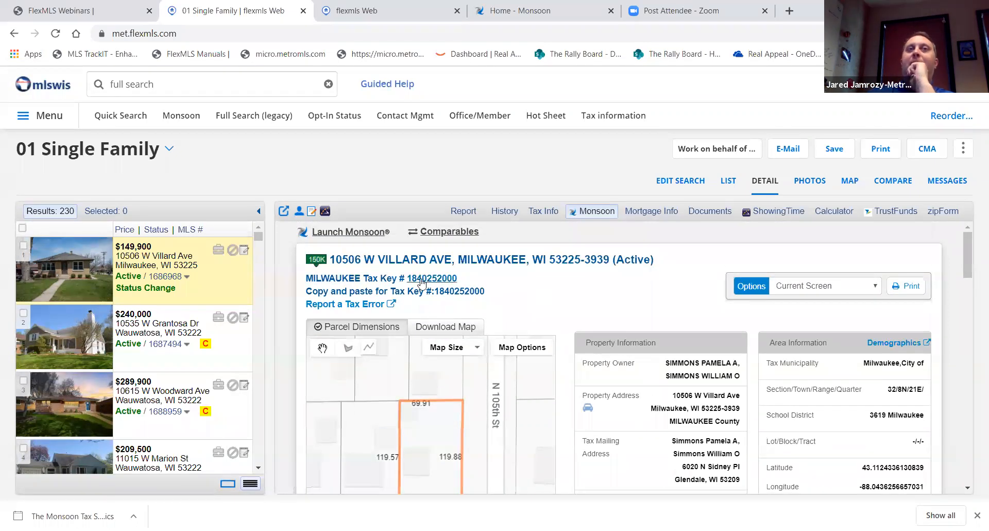
# Open the Report a Tax Error form in a new tab, then return to the 01 Single Family tab
pyautogui.click(367, 306)
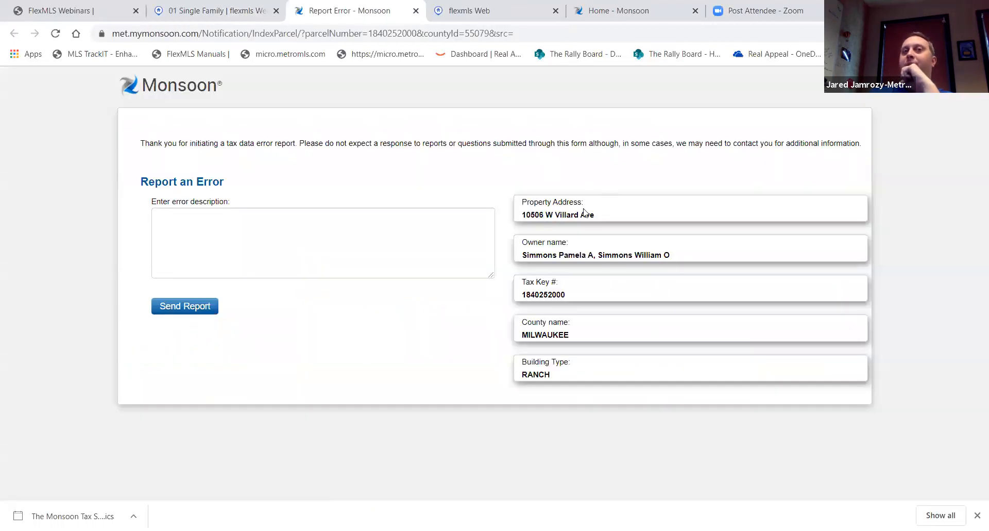
pyautogui.click(230, 217)
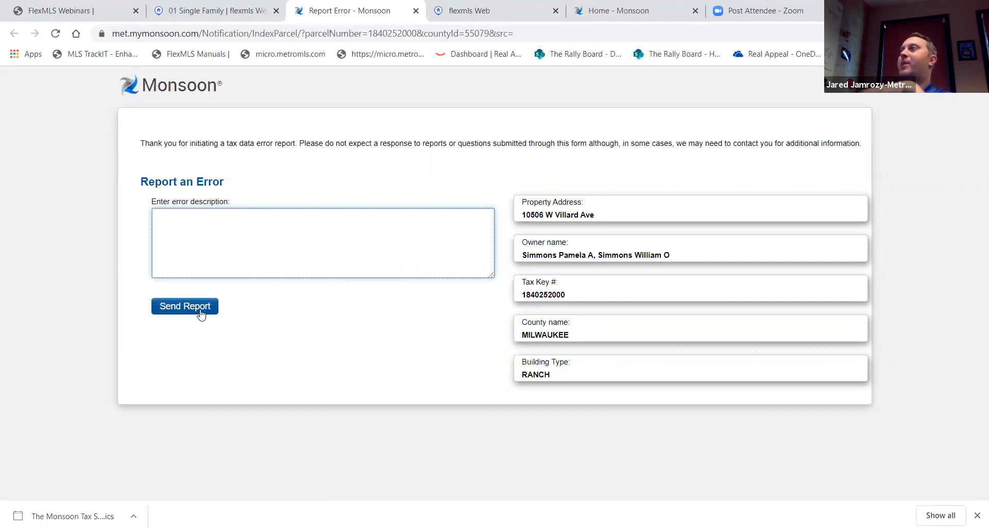
pyautogui.click(231, 12)
pyautogui.scroll(-1, 710, 311)
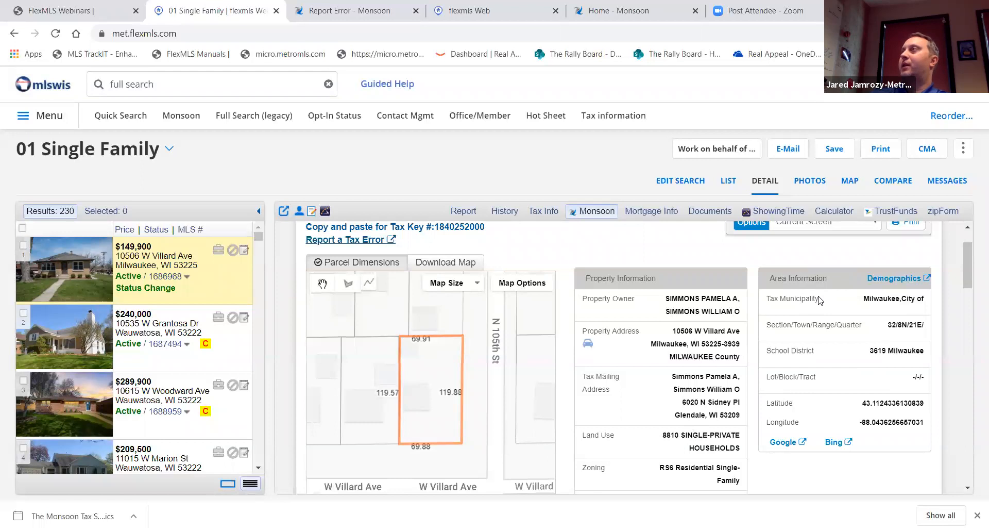
pyautogui.click(895, 279)
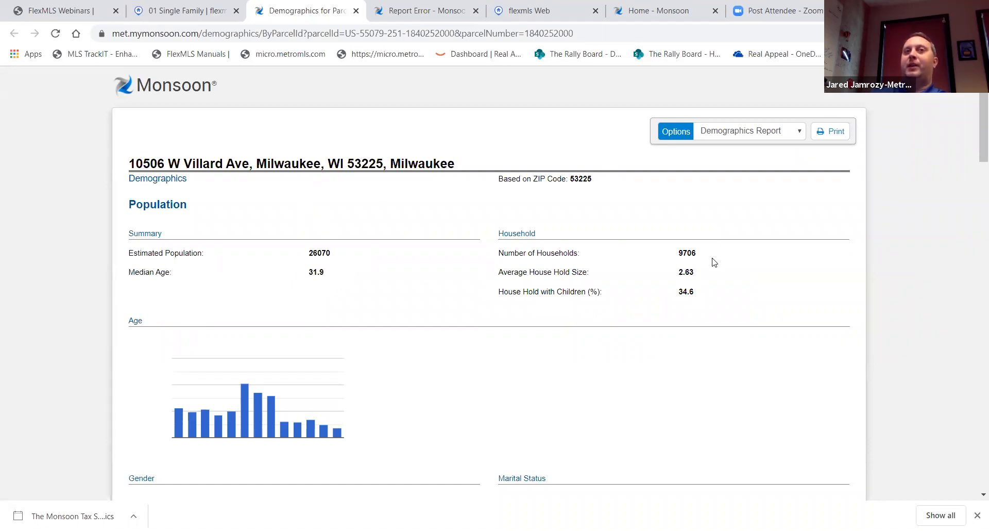
pyautogui.scroll(-3, 645, 283)
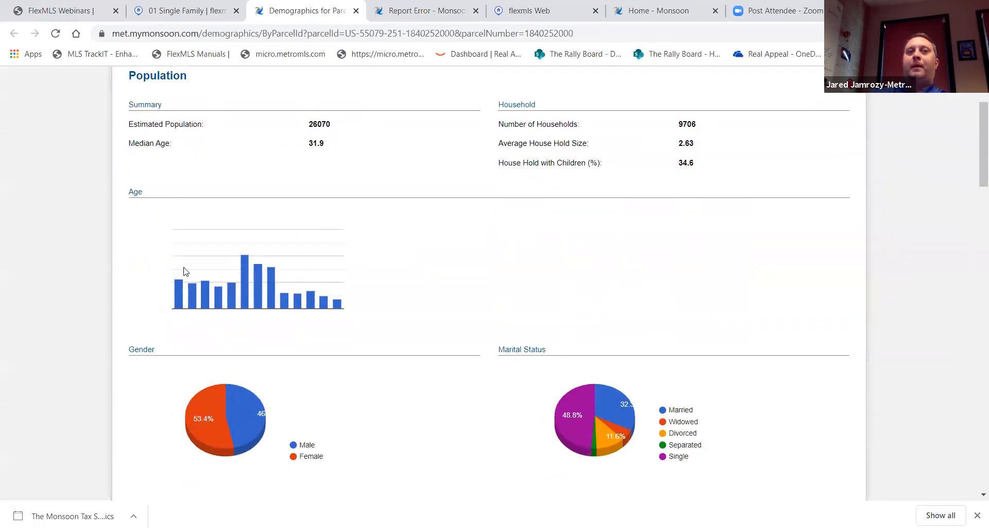
pyautogui.scroll(-1, 322, 346)
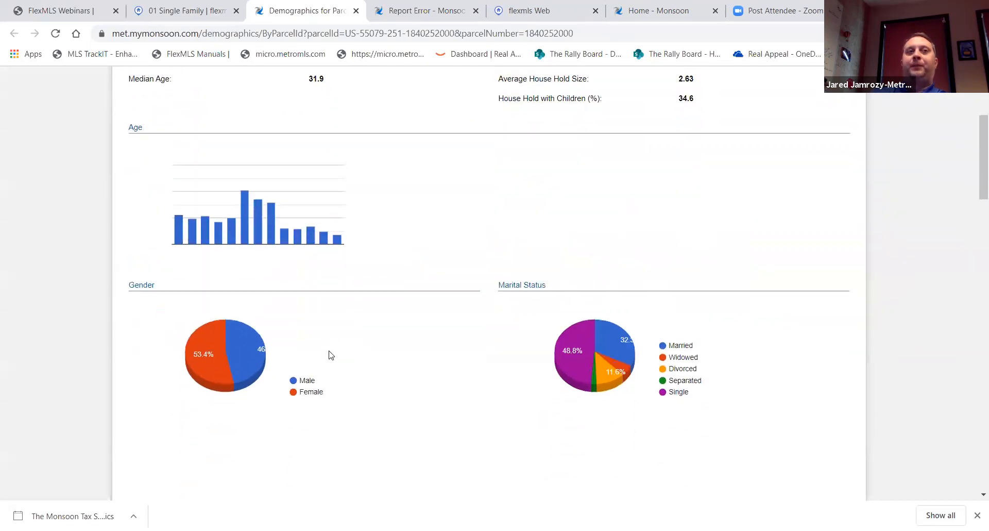
pyautogui.moveTo(250, 356)
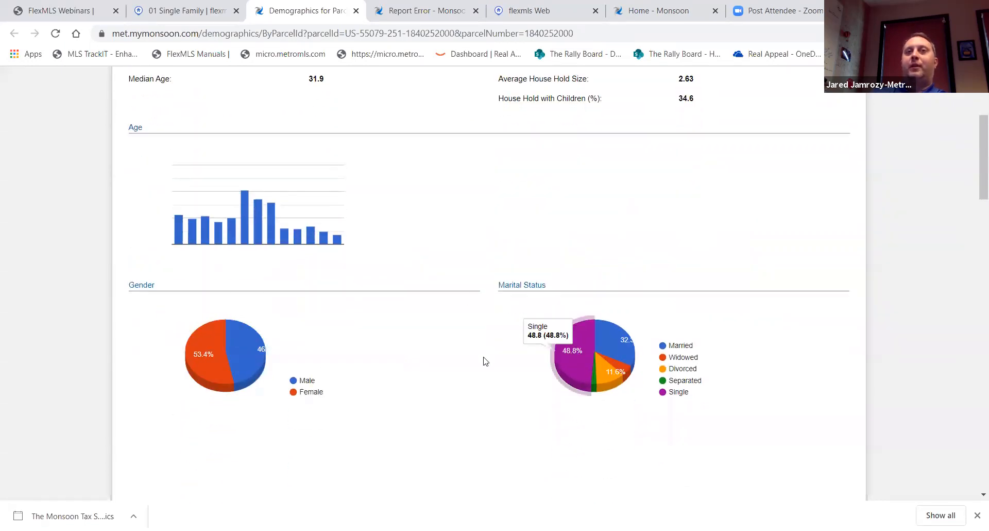
pyautogui.scroll(-3, 451, 362)
pyautogui.scroll(-2, 452, 364)
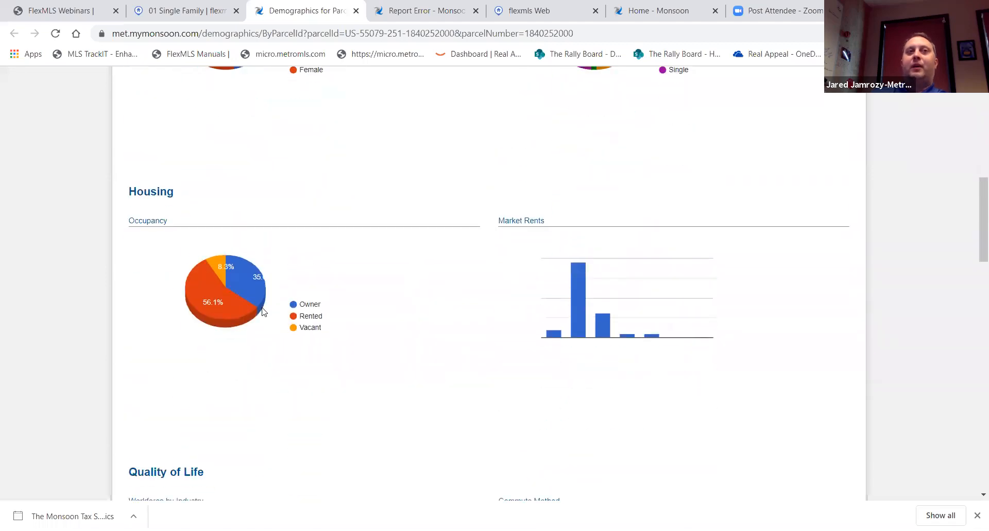
pyautogui.moveTo(242, 305)
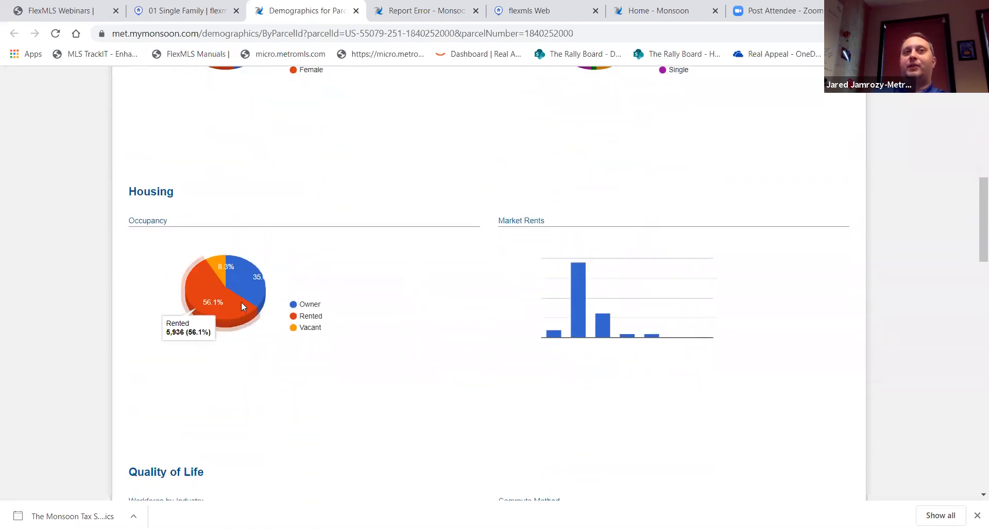
pyautogui.moveTo(586, 299)
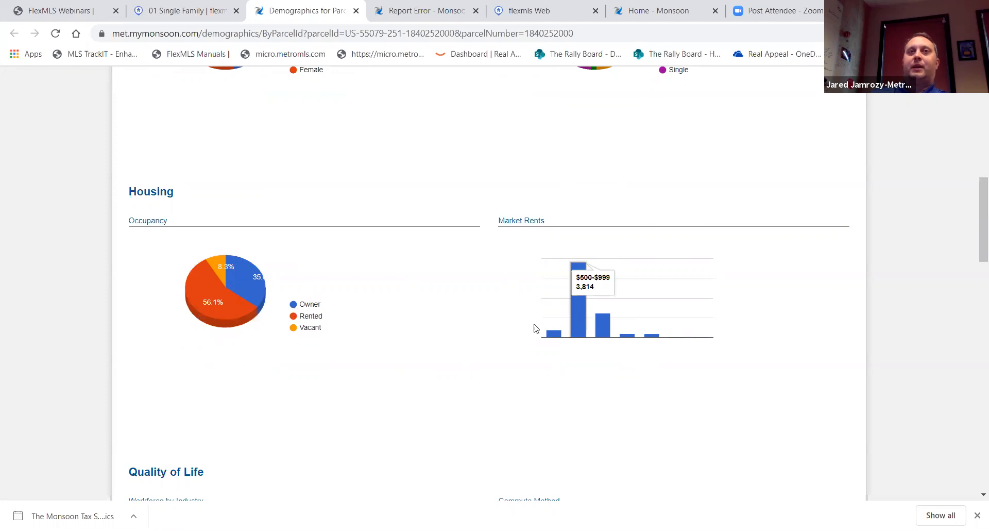
pyautogui.scroll(-3, 536, 328)
pyautogui.moveTo(615, 141)
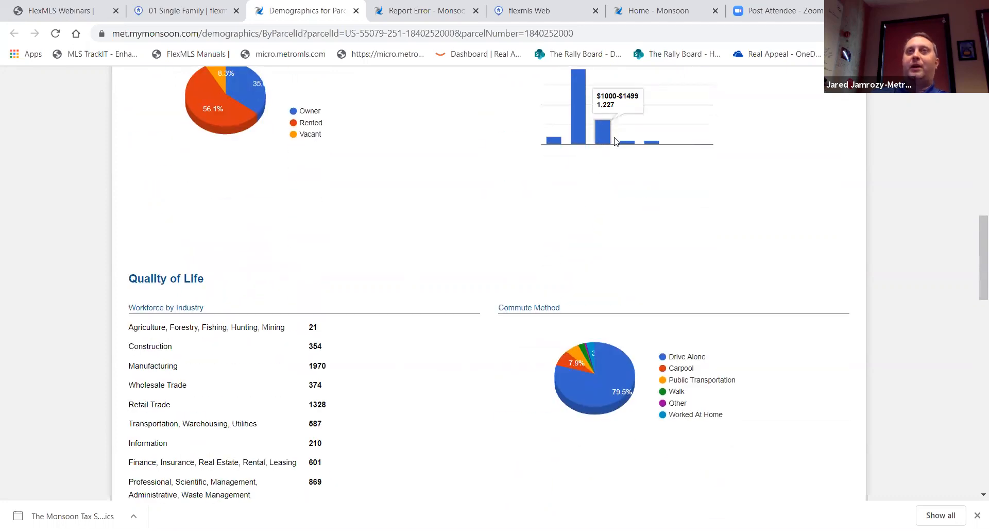
pyautogui.scroll(-2, 421, 229)
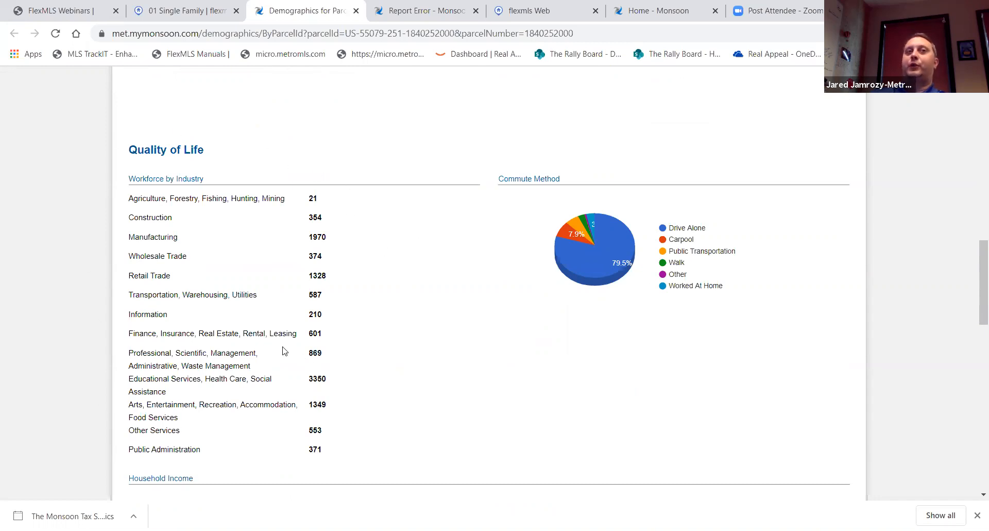
pyautogui.scroll(-9, 318, 245)
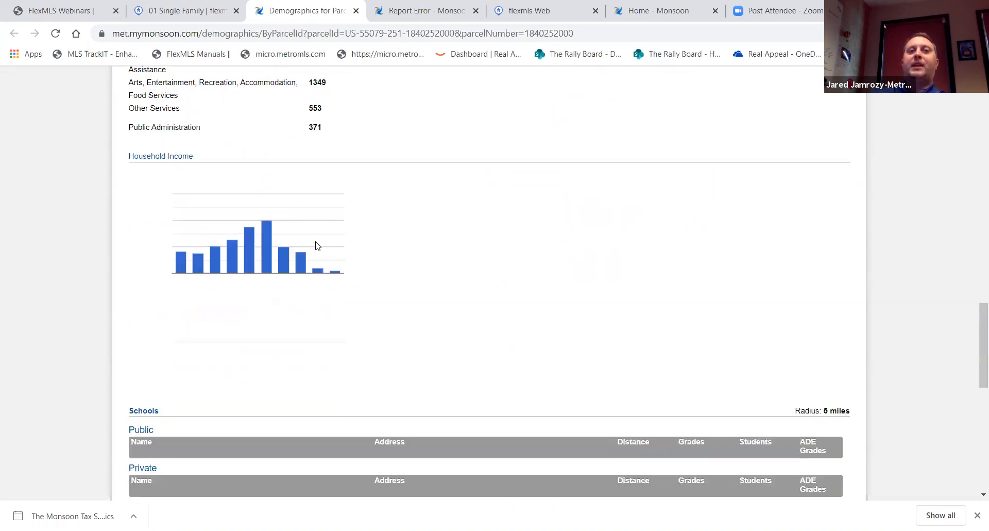
pyautogui.scroll(-5, 316, 243)
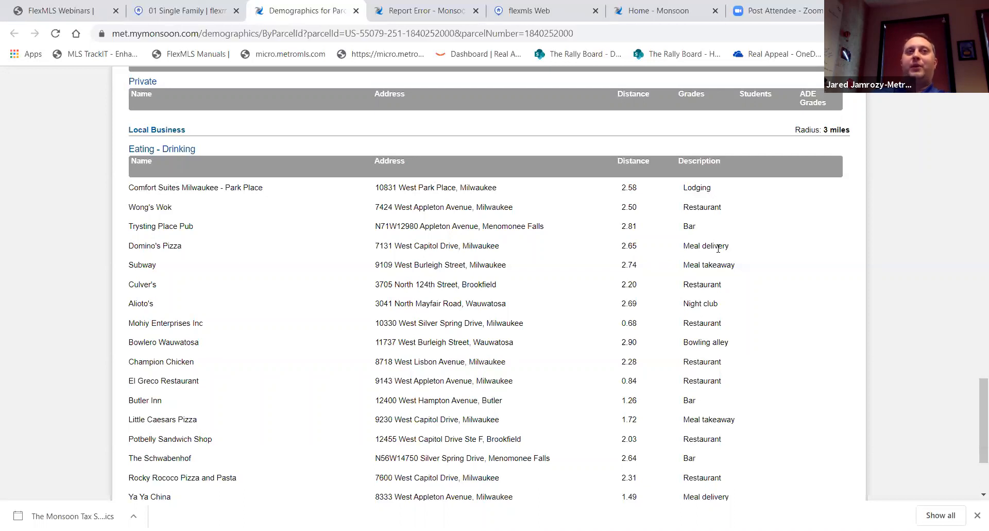
pyautogui.scroll(-3, 504, 281)
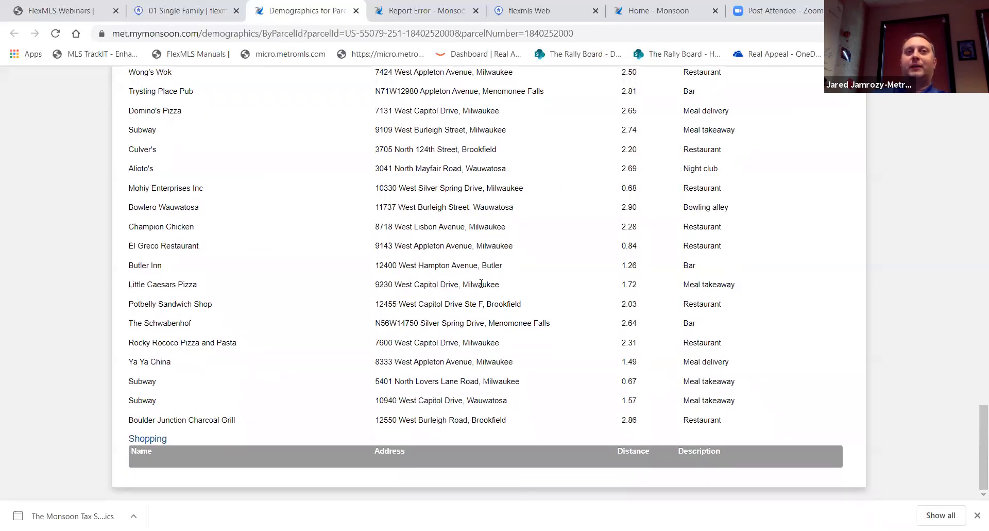
pyautogui.scroll(15, 451, 282)
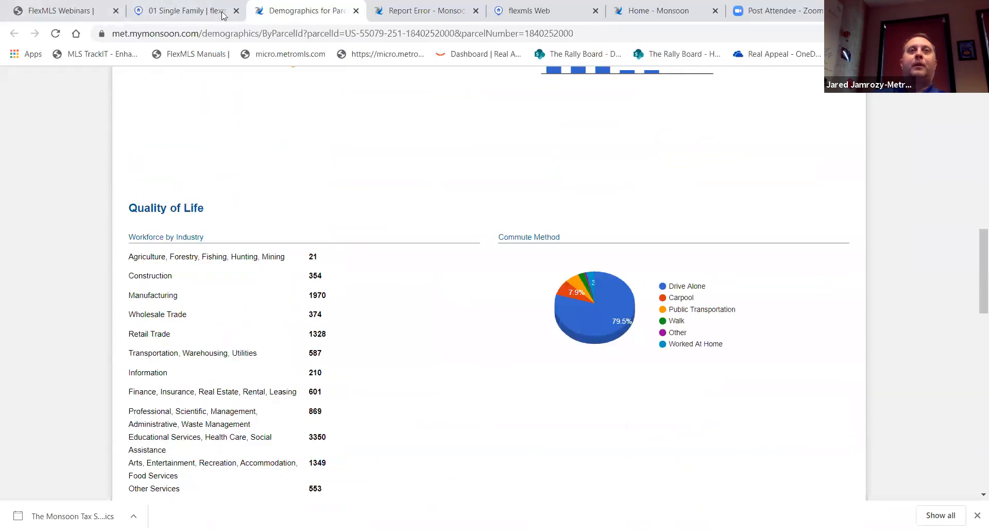
pyautogui.scroll(1, 344, 283)
pyautogui.scroll(3, 344, 282)
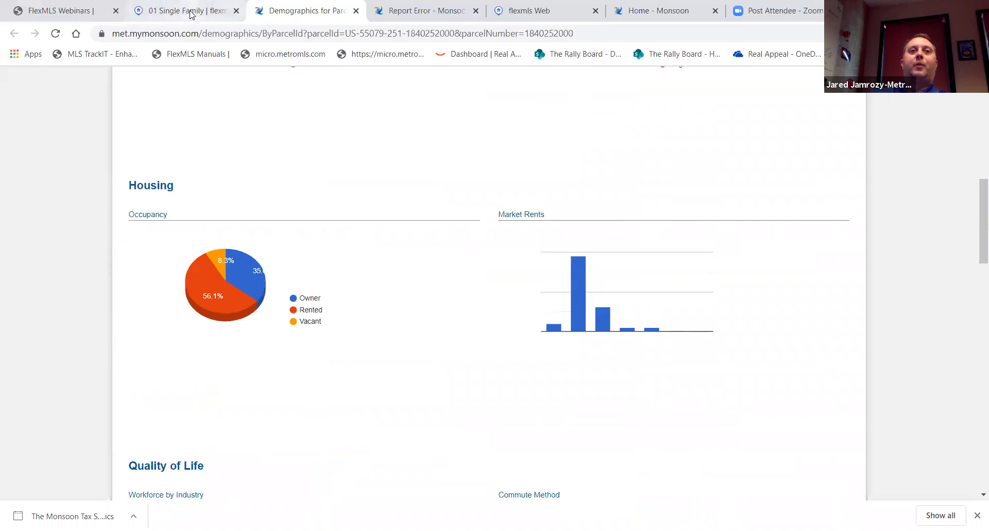
pyautogui.click(190, 10)
# Review the Monsoon deed, assessment, tax and flood sections, then launch the full Monsoon record
pyautogui.scroll(-3, 714, 366)
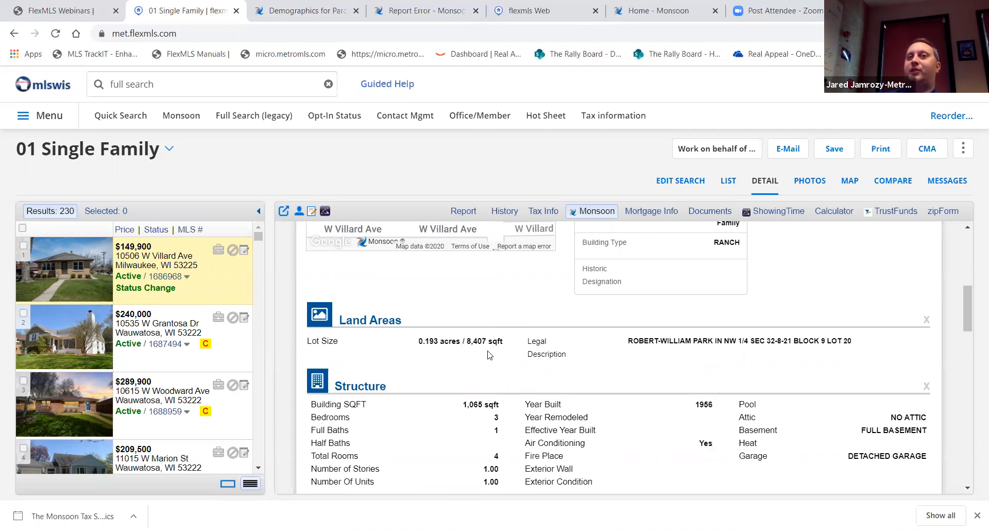
pyautogui.scroll(-2, 502, 353)
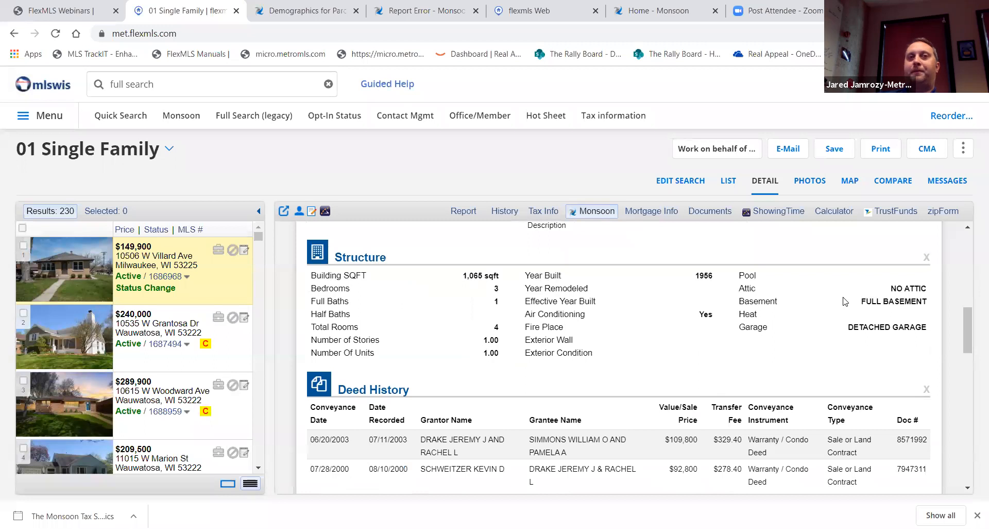
pyautogui.scroll(-2, 816, 307)
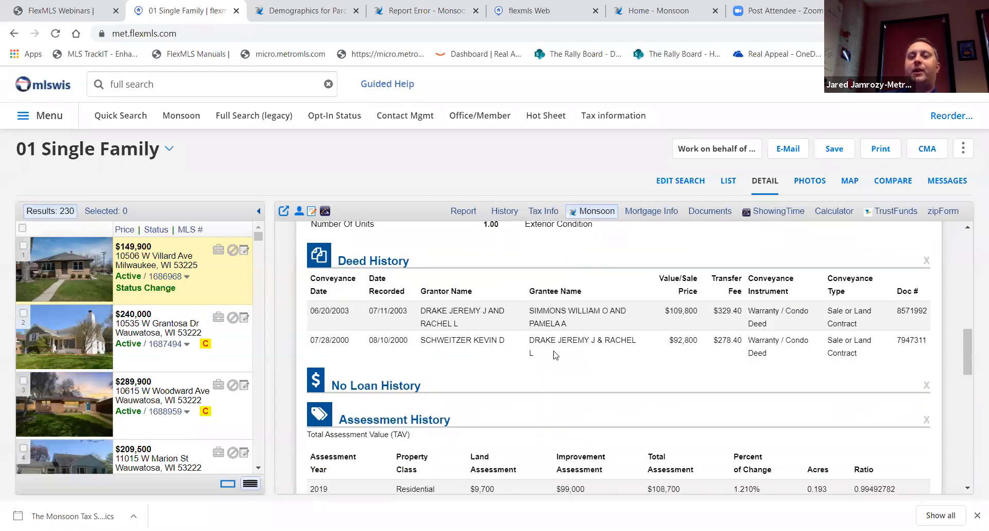
pyautogui.scroll(-2, 555, 354)
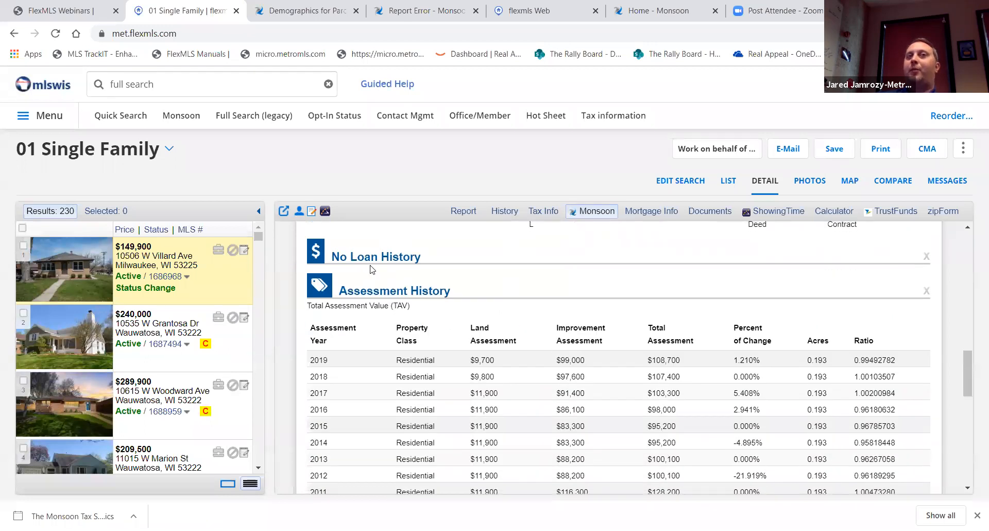
pyautogui.scroll(-1, 655, 269)
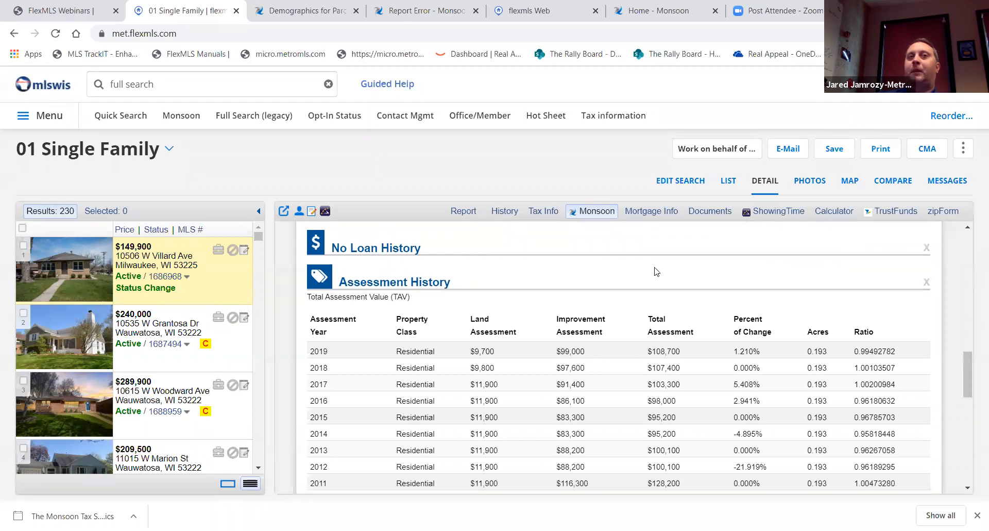
pyautogui.scroll(-2, 836, 311)
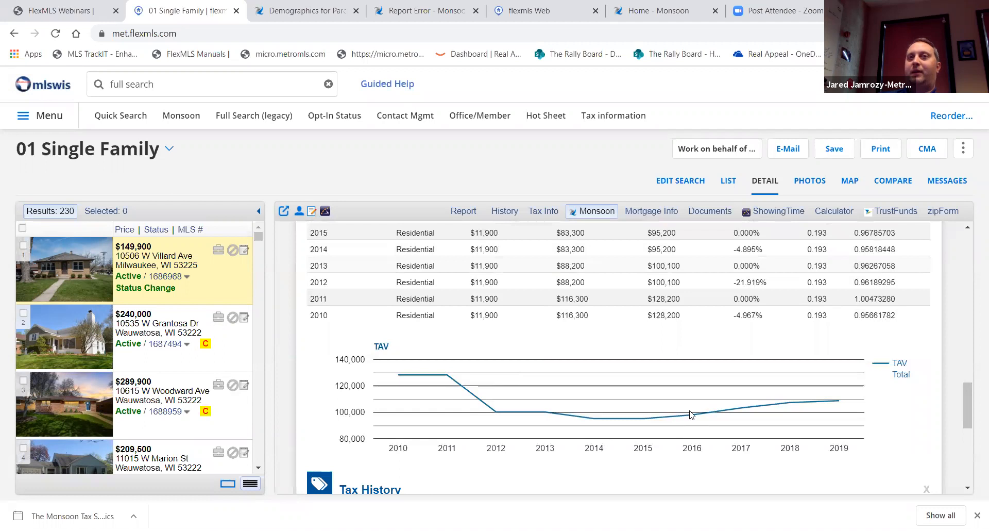
pyautogui.scroll(-3, 638, 433)
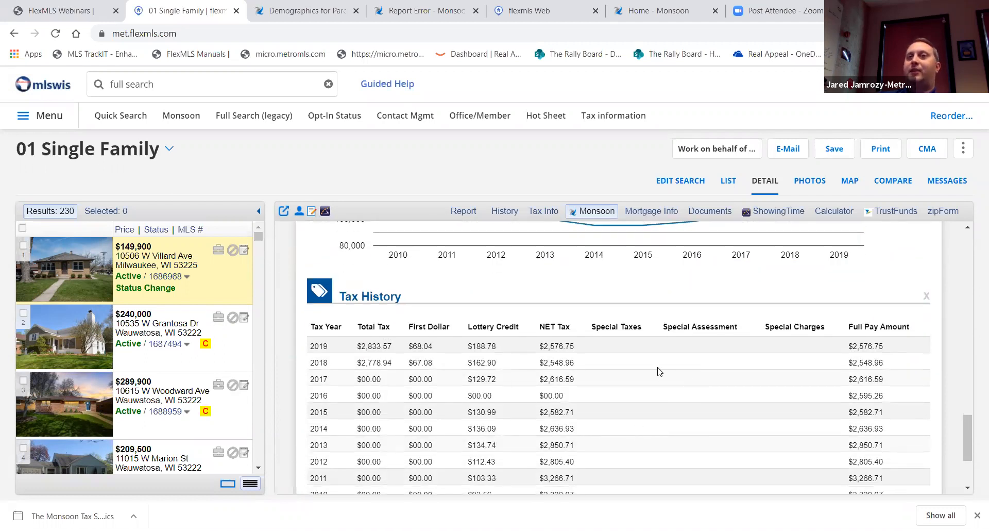
pyautogui.scroll(-2, 661, 371)
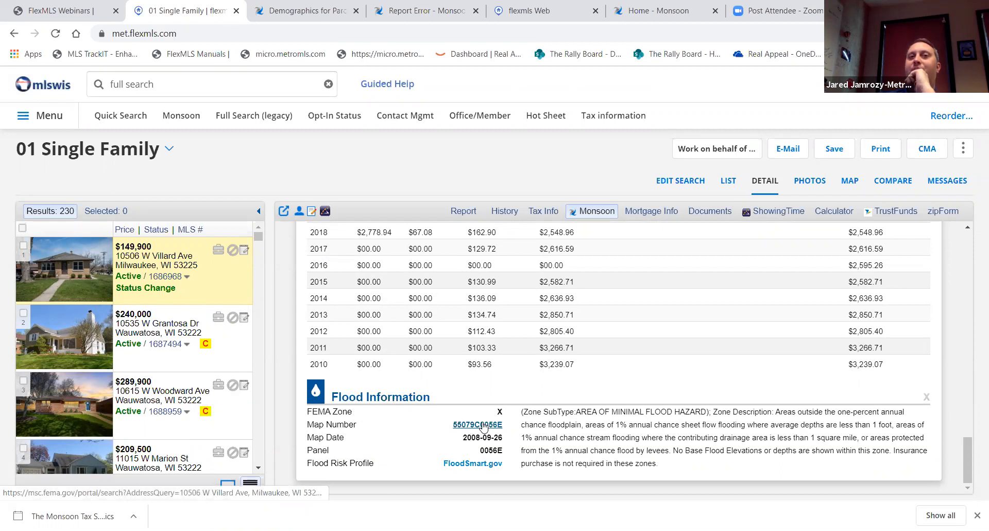
pyautogui.scroll(20, 483, 427)
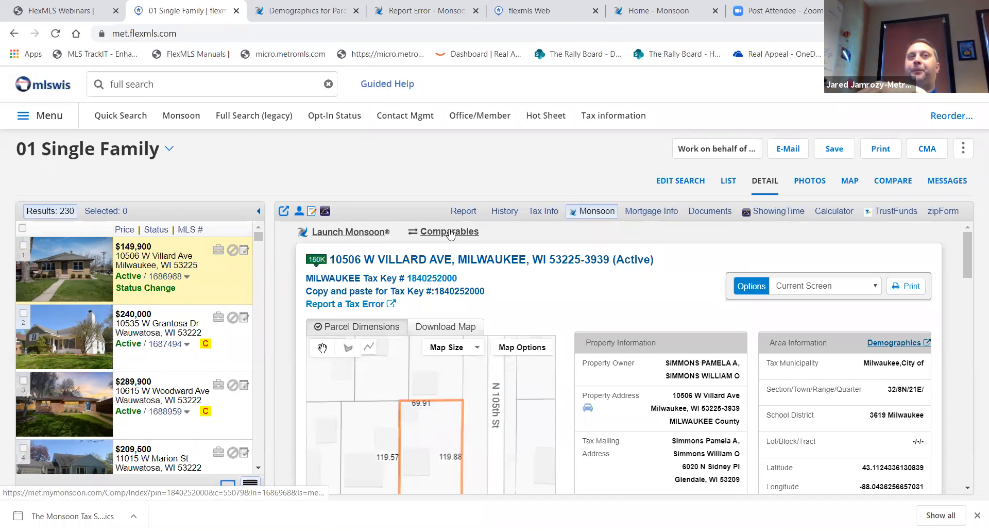
pyautogui.click(359, 235)
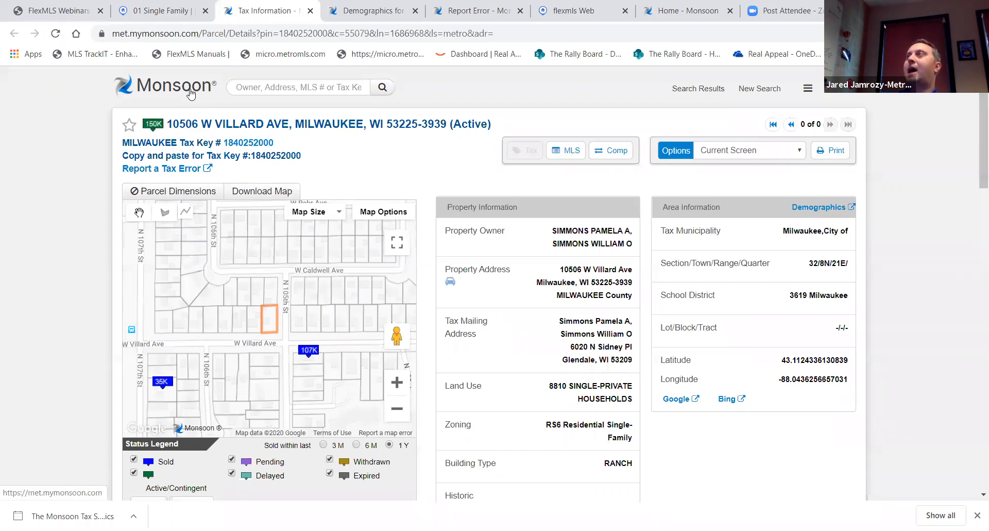
# Return to the 01 Single Family tab showing the Flexmls listing detail
pyautogui.click(159, 11)
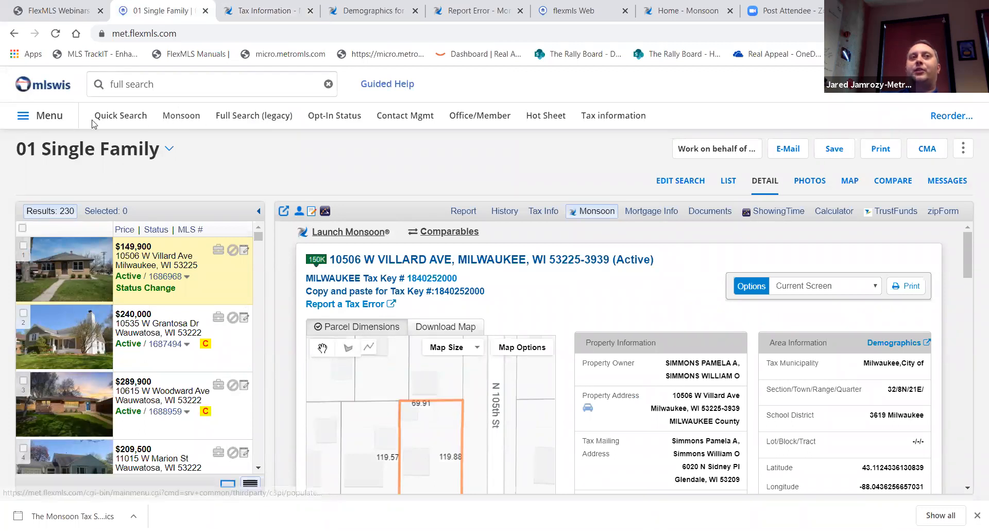
# Find Monsoon under Taxes in the Flexmls Menu, then open Monsoon's home page
pyautogui.click(50, 119)
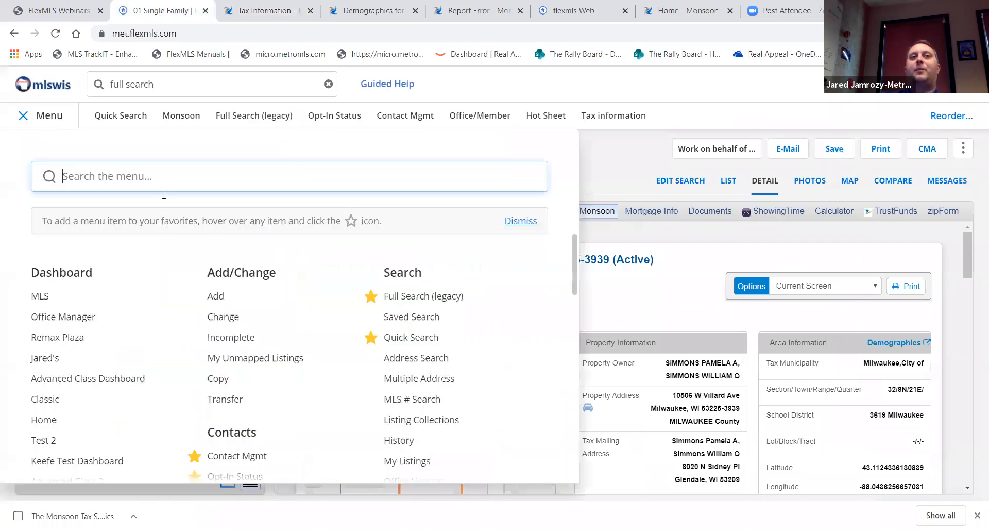
pyautogui.scroll(-5, 367, 300)
pyautogui.scroll(-2, 367, 300)
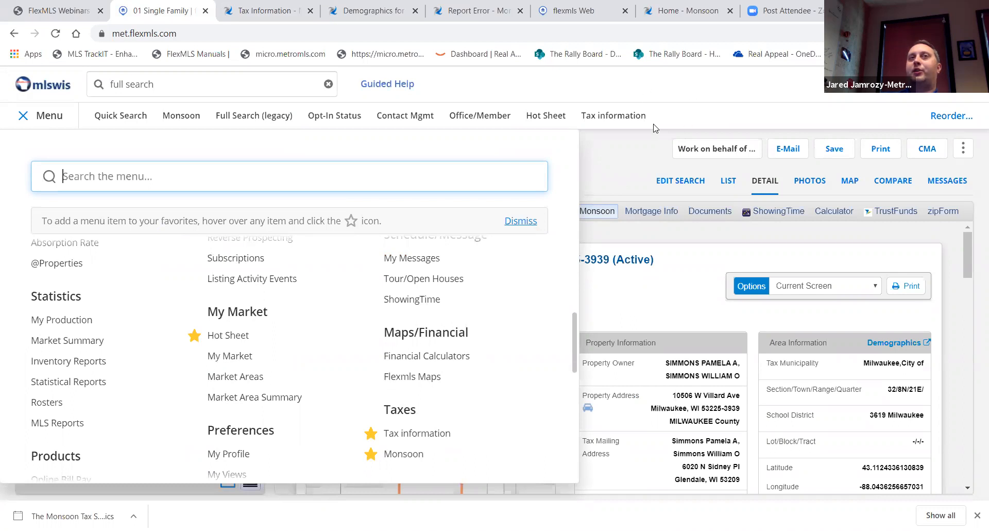
pyautogui.click(317, 20)
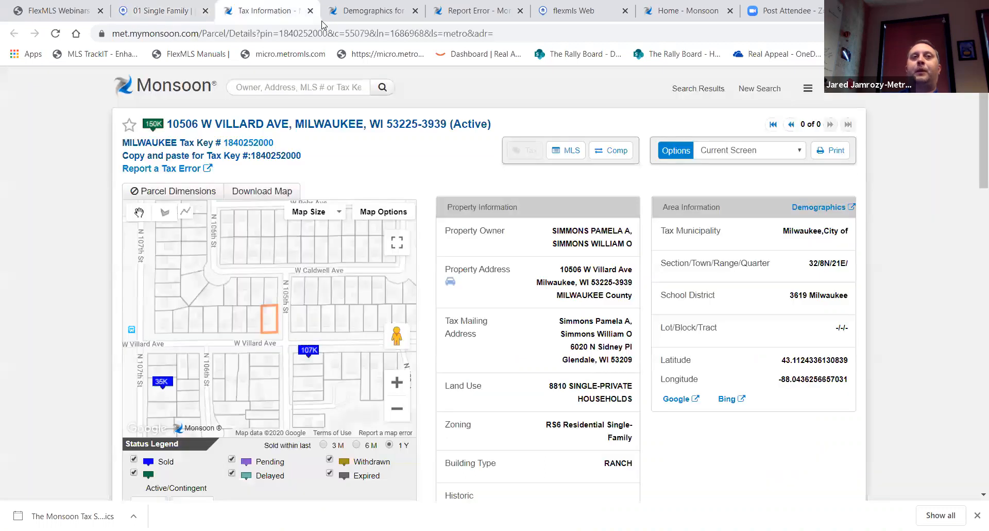
pyautogui.click(183, 94)
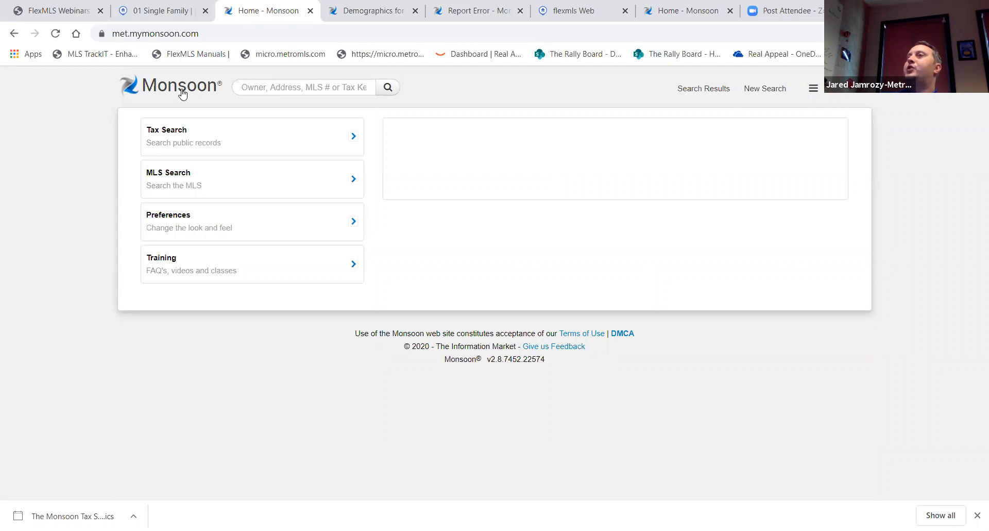
# Search Monsoon for the recently used Grafton address and open its single-family ranch parcel record
pyautogui.click(278, 87)
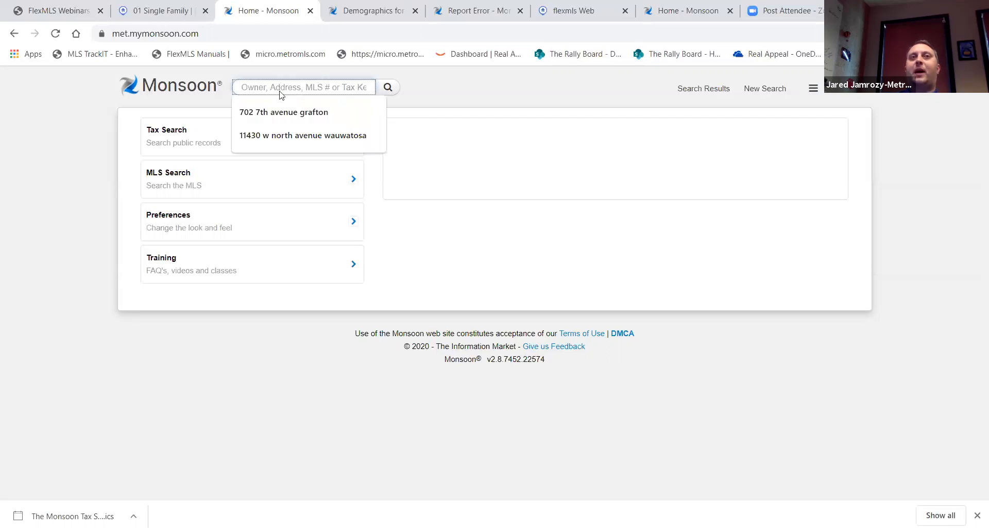
pyautogui.click(290, 114)
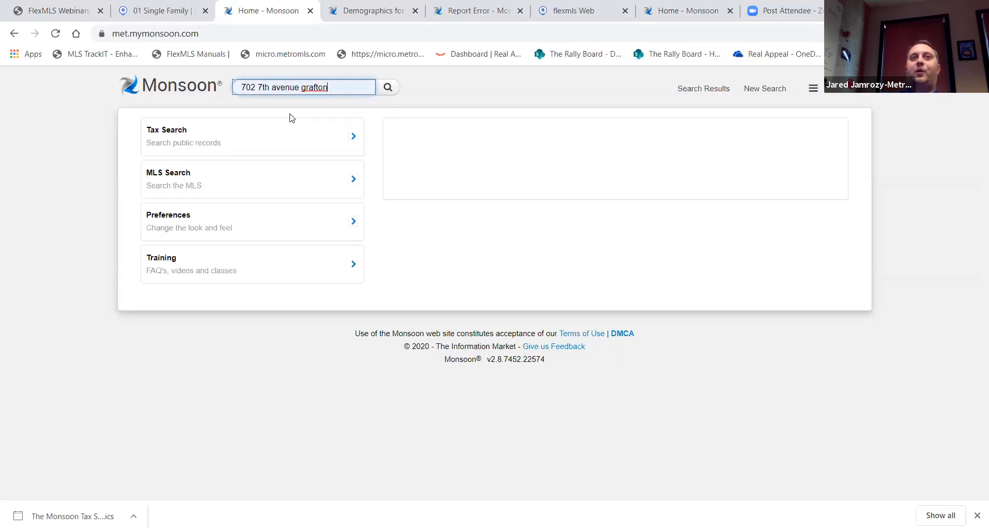
pyautogui.click(390, 90)
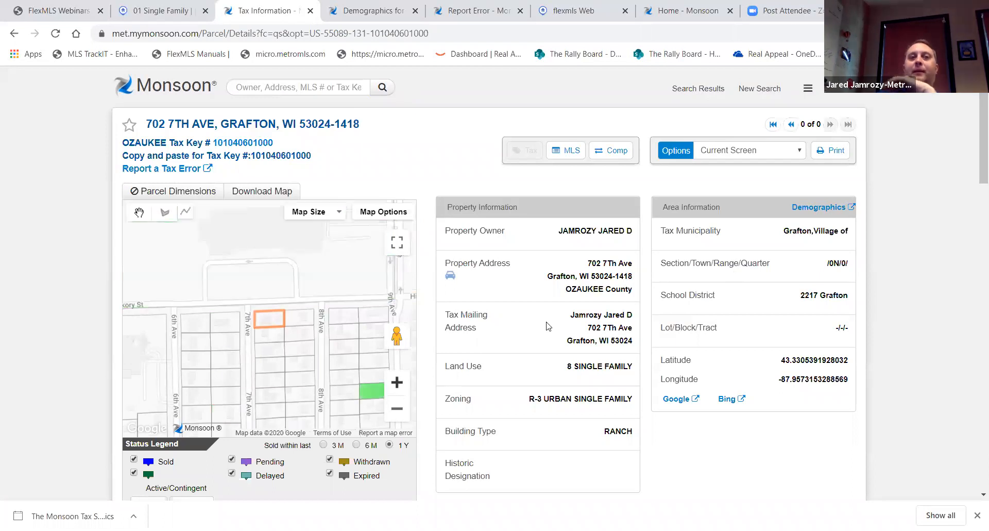
pyautogui.scroll(-2, 489, 297)
pyautogui.scroll(2, 488, 296)
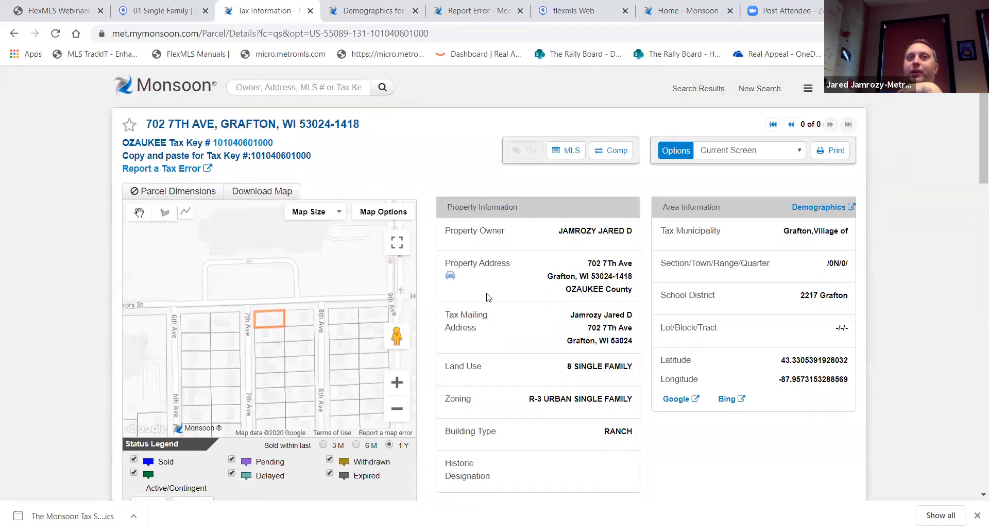
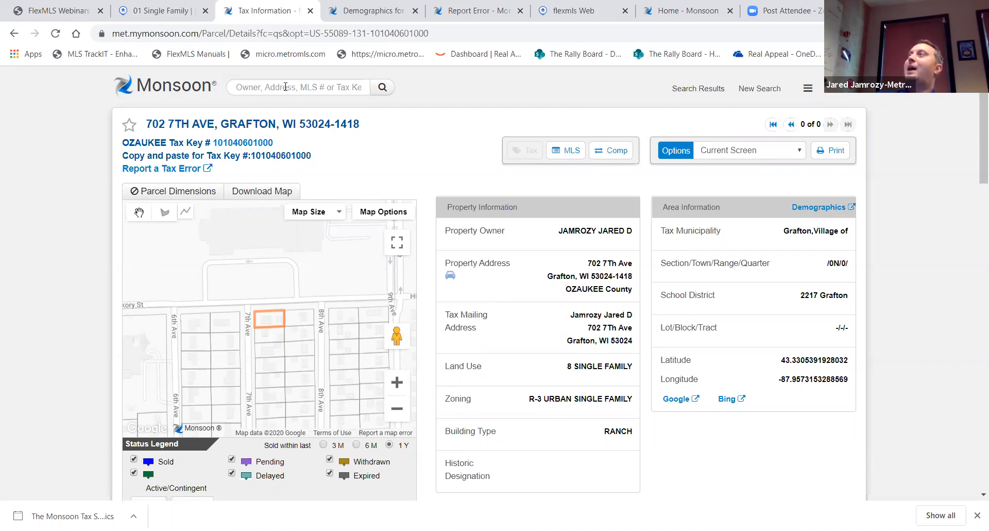
# Go back to the Monsoon home page, start a new Tax Search, and expand the county list
pyautogui.click(156, 90)
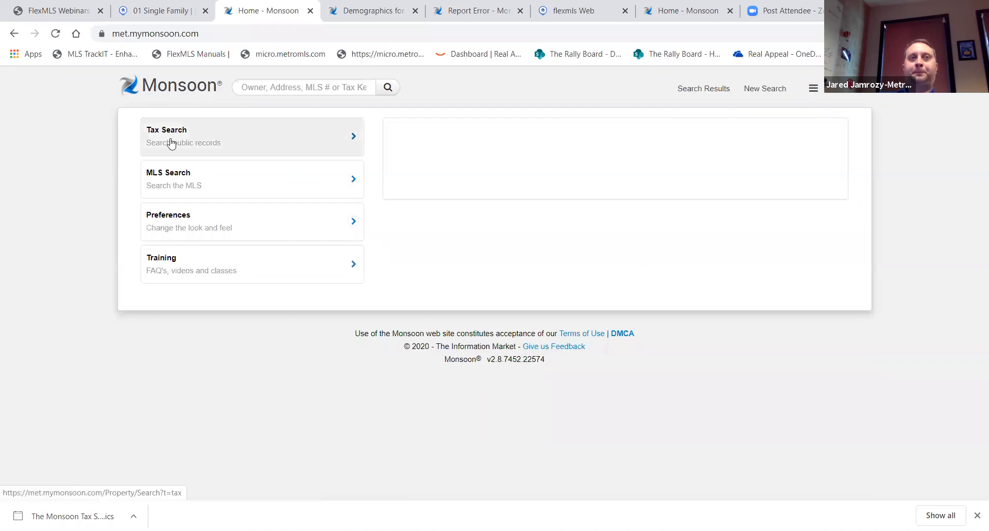
pyautogui.click(192, 147)
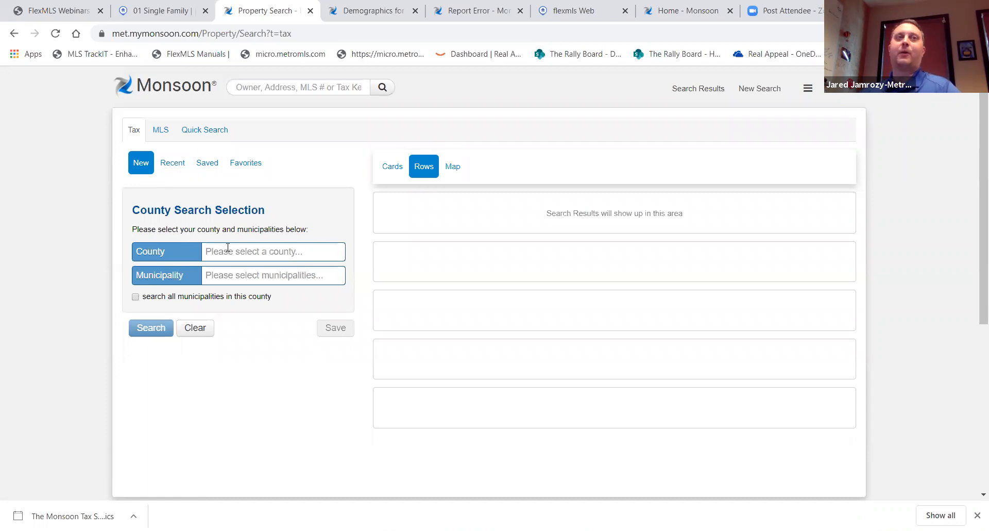
pyautogui.click(223, 251)
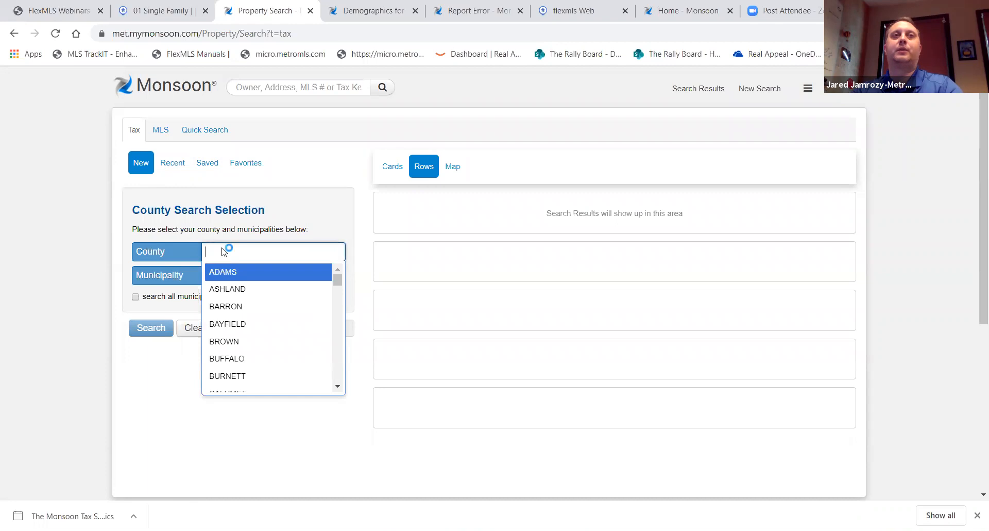
# Choose MILWAUKEE county with Shorewood and West Milwaukee municipalities, then add a second county row
pyautogui.write('milwaukee')
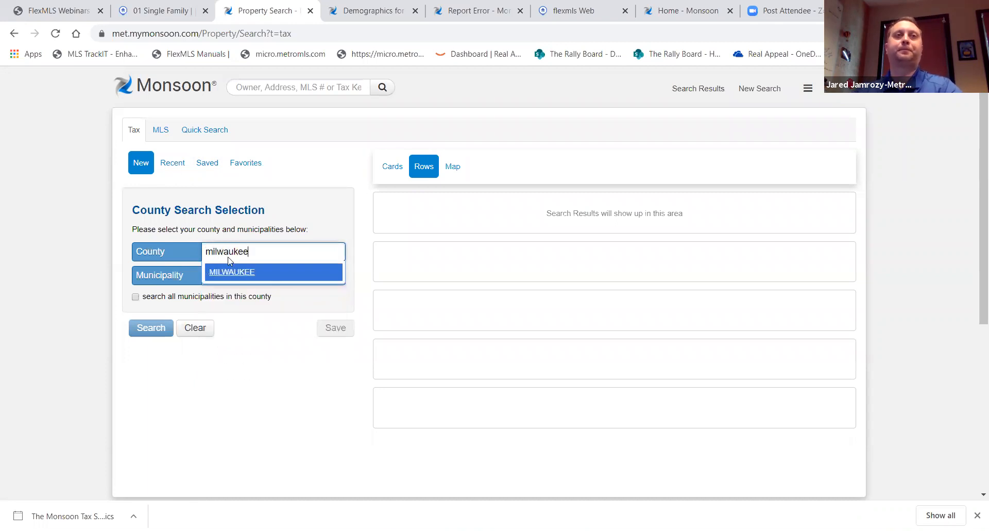
pyautogui.click(238, 272)
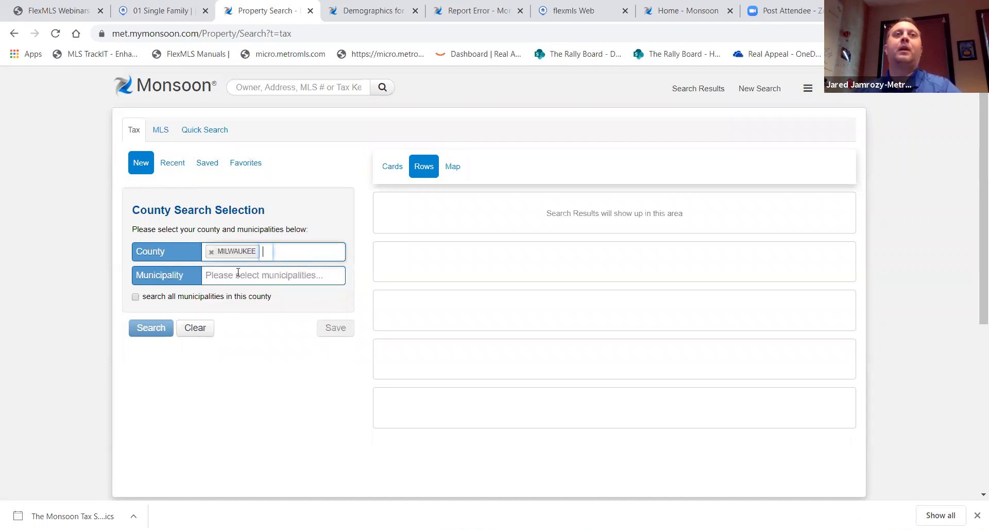
pyautogui.click(278, 274)
pyautogui.scroll(-4, 281, 349)
pyautogui.scroll(2, 283, 350)
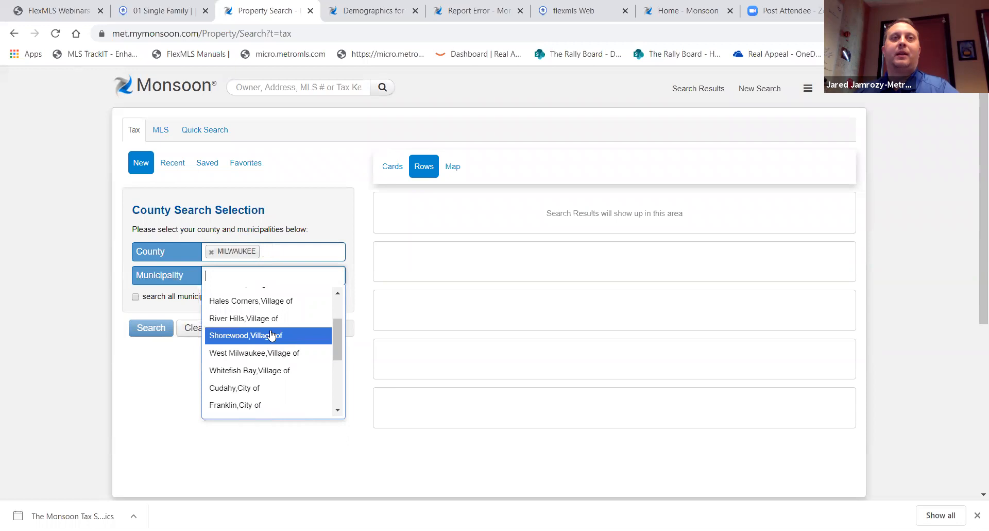
pyautogui.click(271, 335)
pyautogui.click(309, 273)
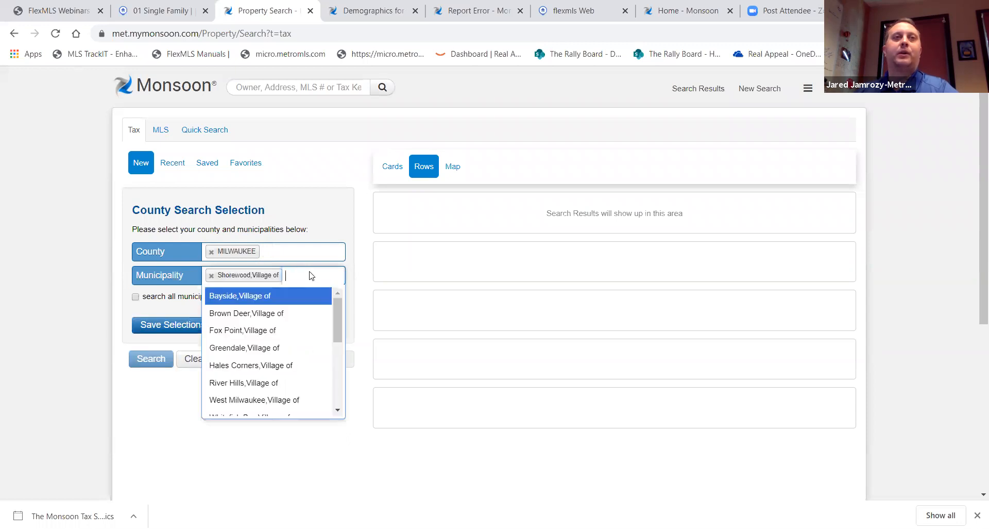
pyautogui.click(287, 400)
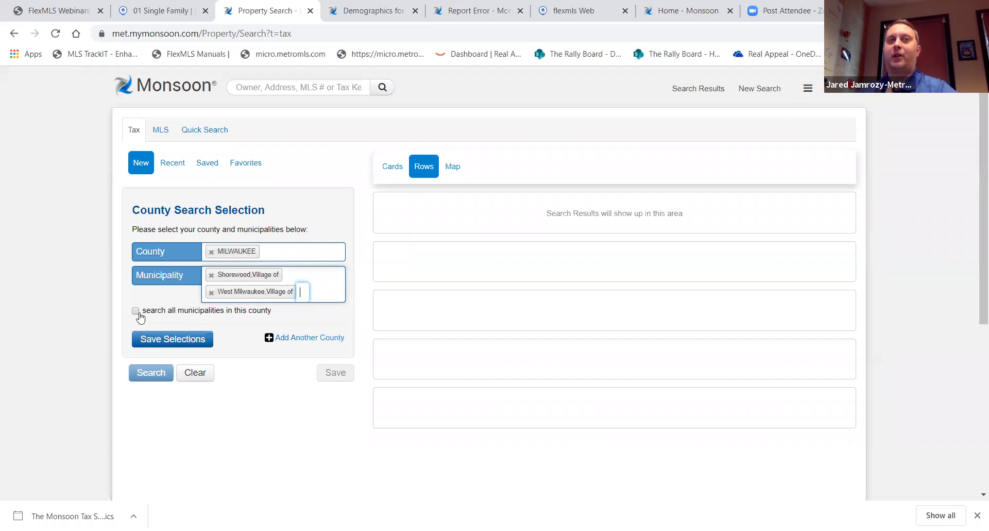
pyautogui.click(309, 343)
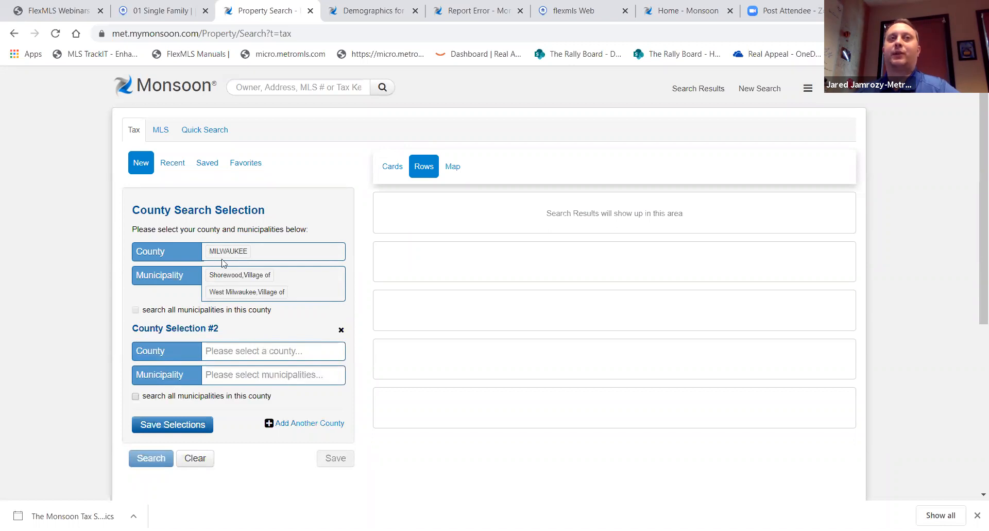
# Save the Milwaukee County municipality selections and scroll down to the search criteria fields
pyautogui.click(184, 426)
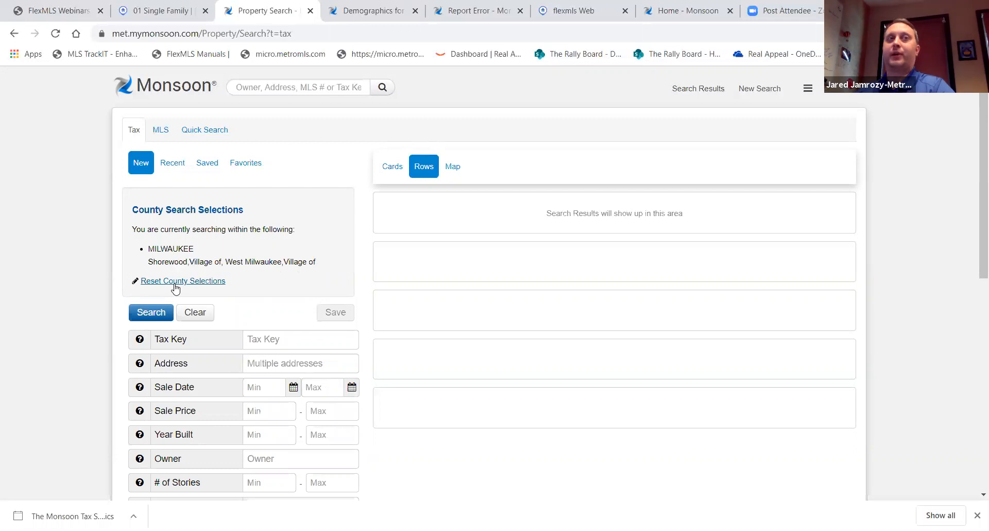
pyautogui.scroll(-2, 232, 294)
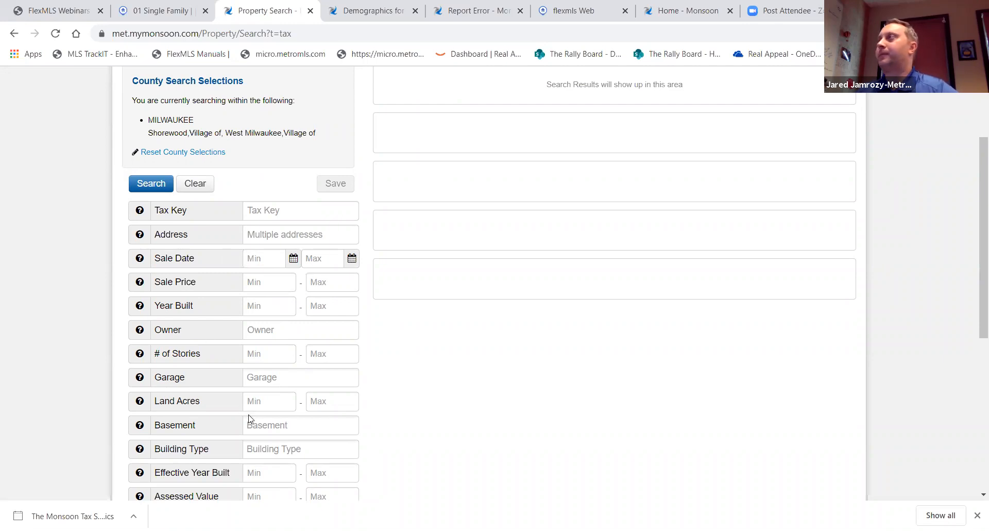
pyautogui.scroll(-5, 249, 419)
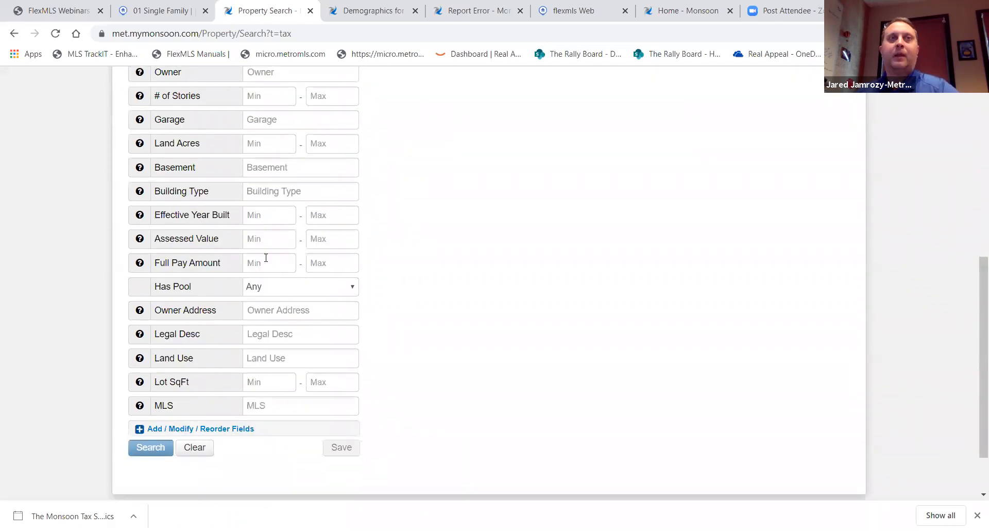
# Add Owner City to the tax search fields and save the updated field list
pyautogui.click(180, 430)
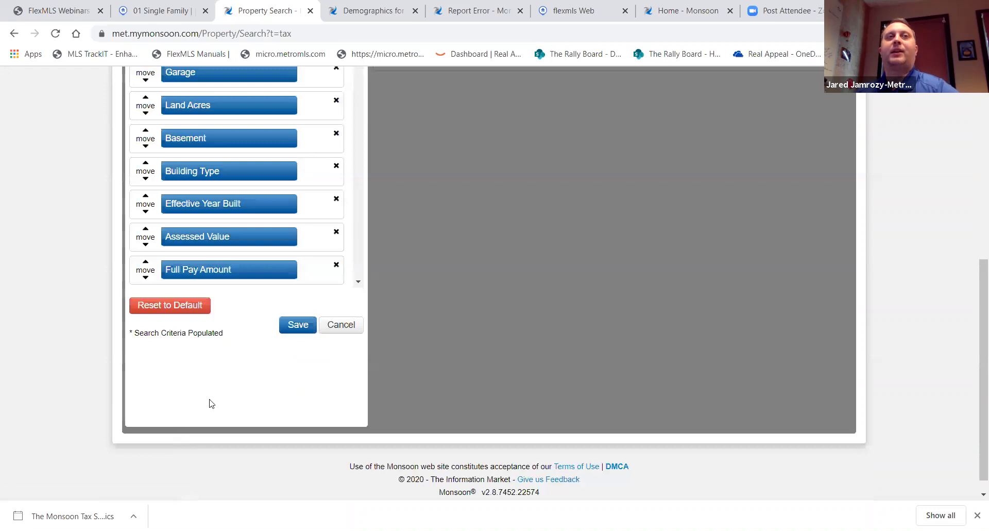
pyautogui.scroll(-3, 228, 246)
pyautogui.scroll(-10, 228, 246)
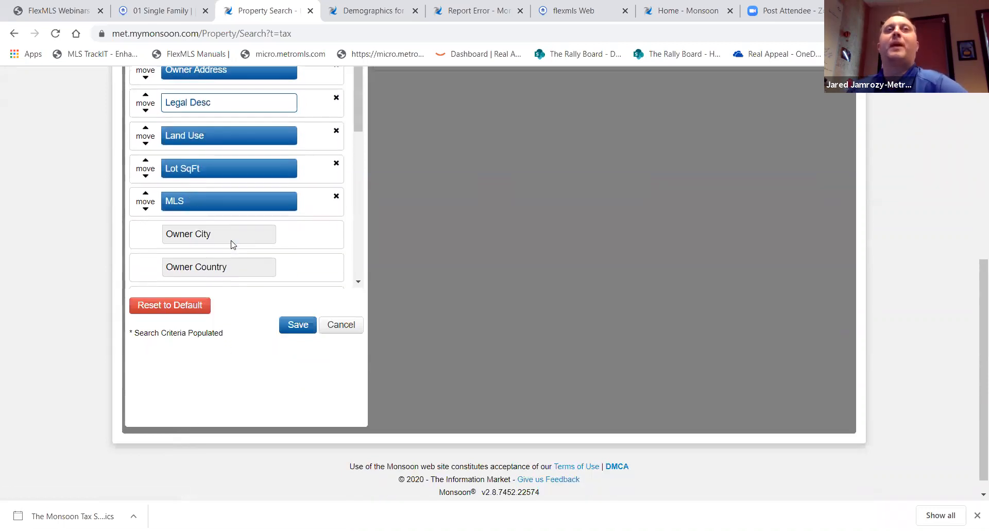
pyautogui.scroll(4, 231, 244)
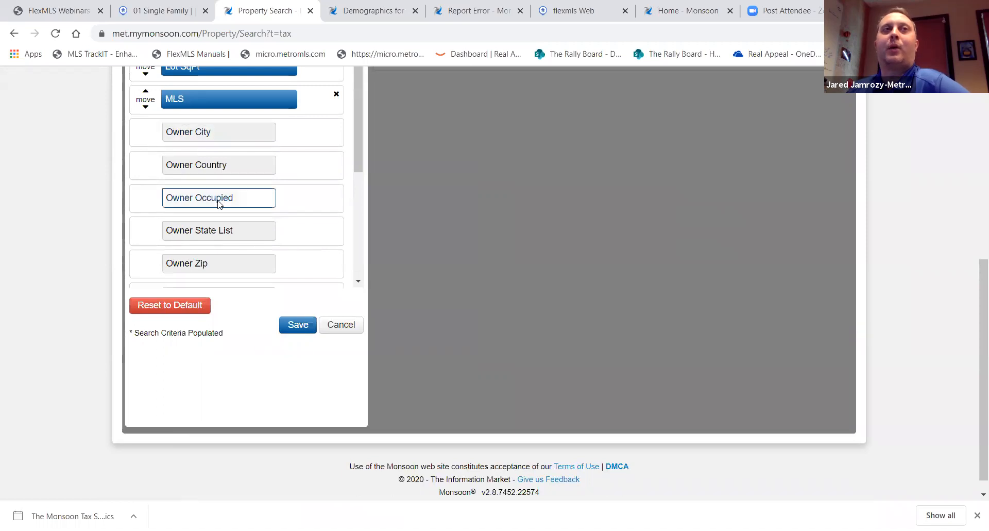
pyautogui.click(215, 137)
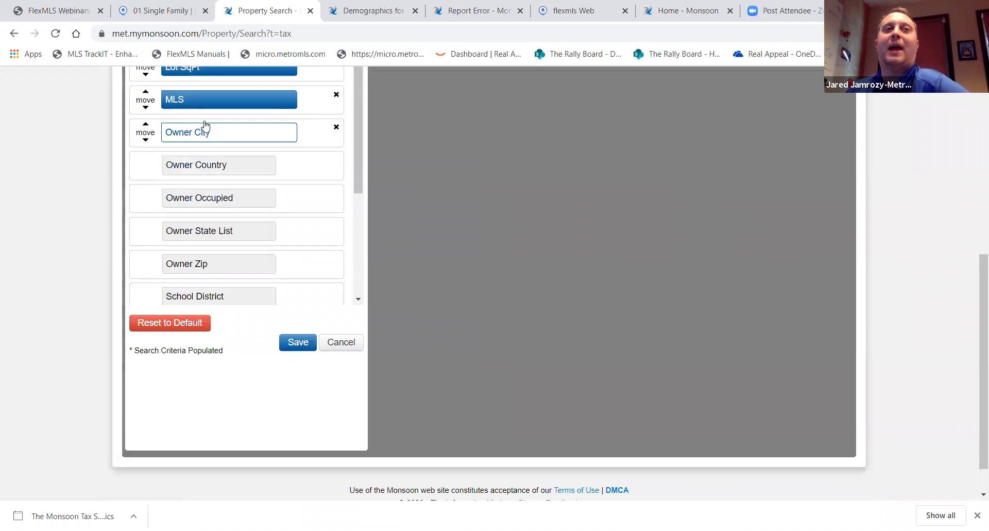
pyautogui.click(298, 342)
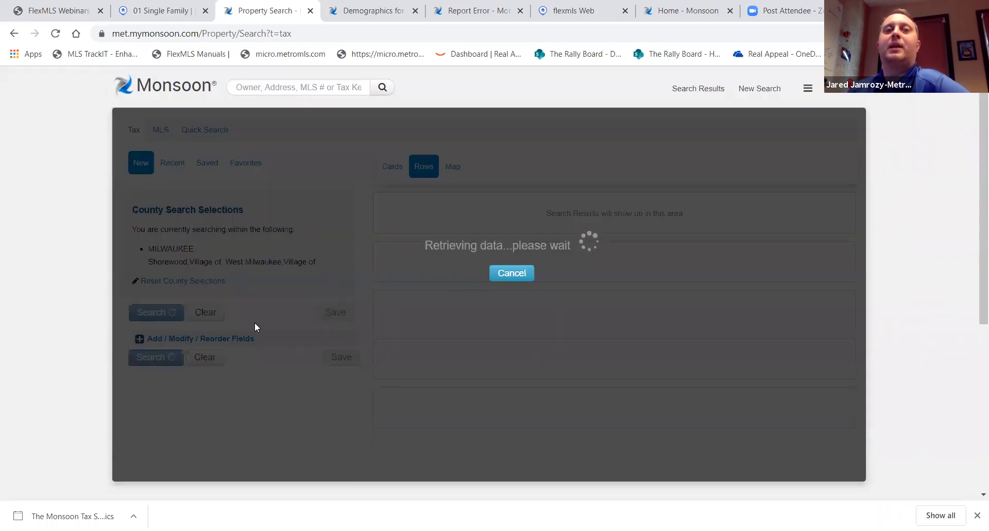
pyautogui.scroll(-7, 243, 381)
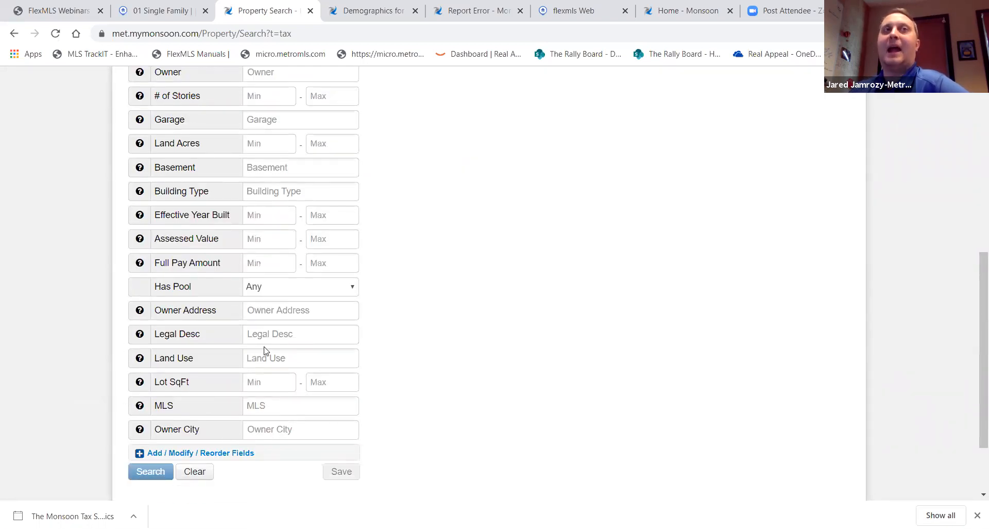
pyautogui.scroll(7, 266, 283)
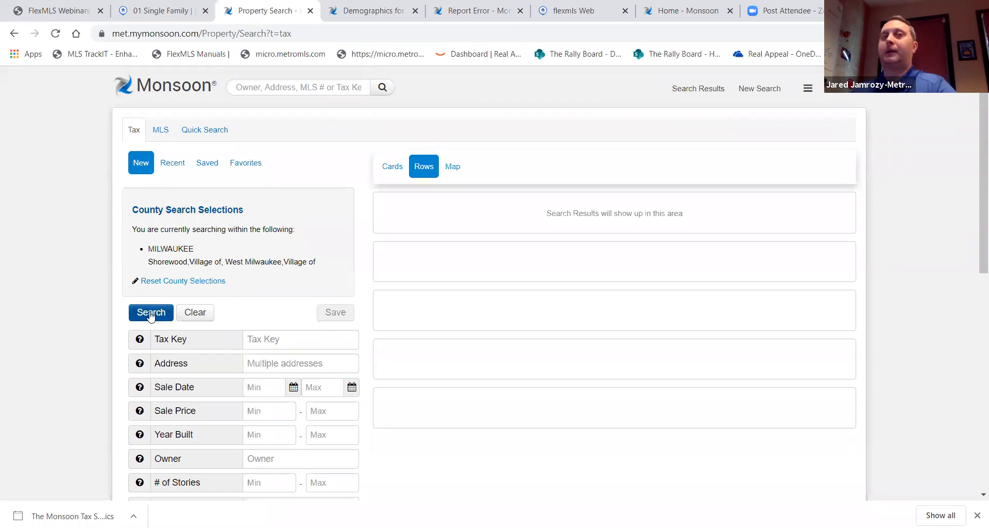
pyautogui.scroll(-4, 151, 317)
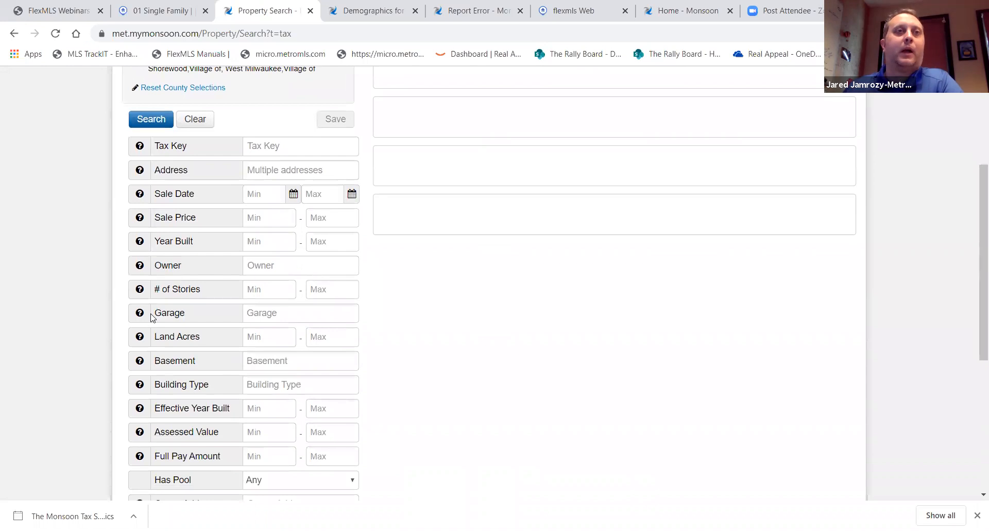
pyautogui.scroll(-4, 151, 316)
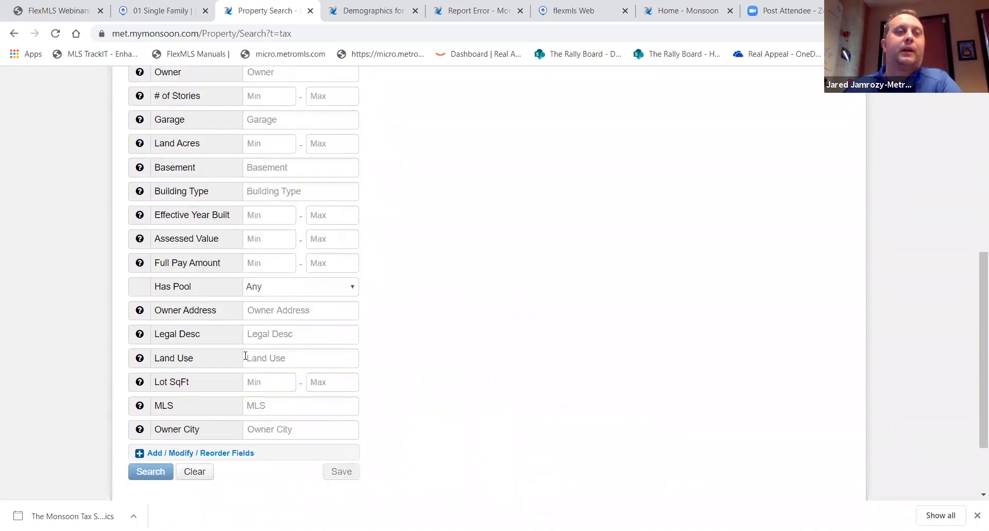
pyautogui.scroll(8, 245, 355)
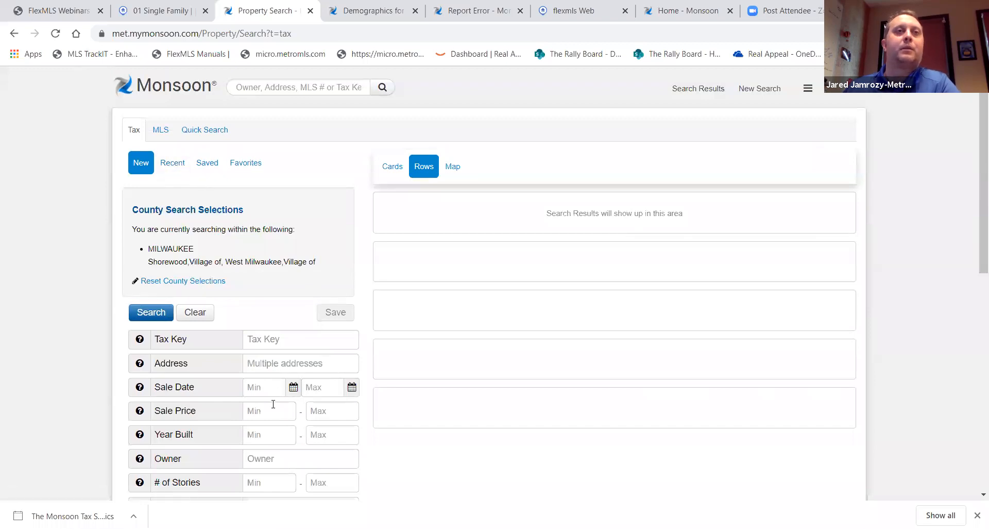
pyautogui.click(275, 387)
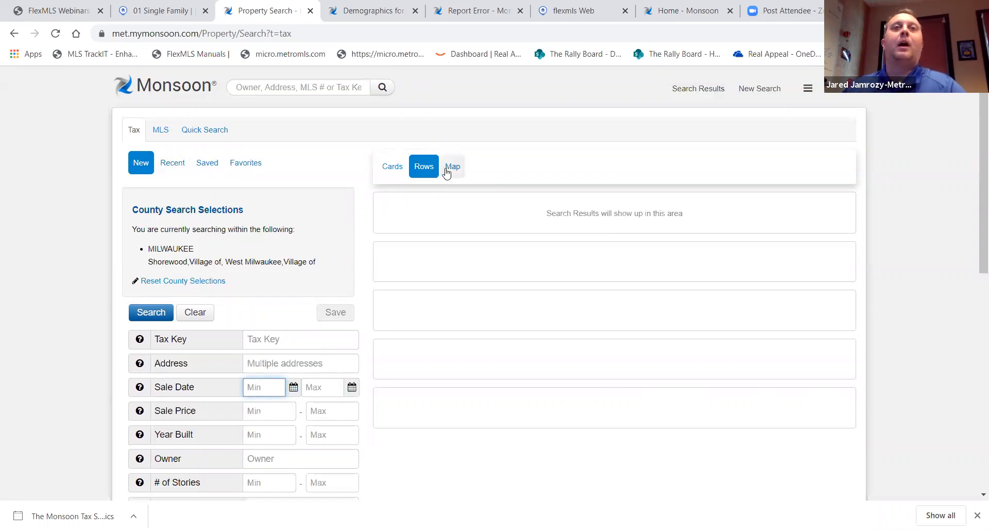
# Switch the results to Map view, then pan and zoom to centre Grafton and Highway 60
pyautogui.click(453, 172)
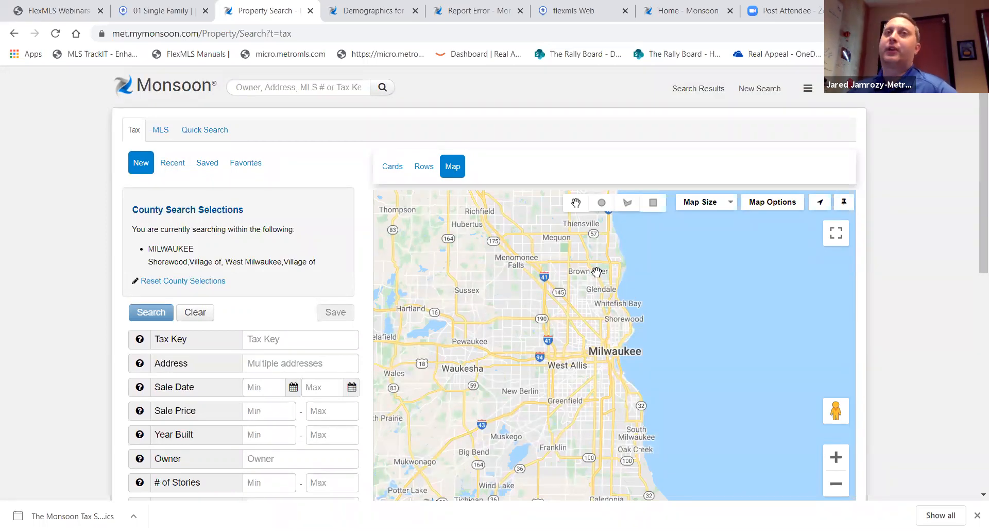
pyautogui.moveTo(593, 278); pyautogui.dragTo(628, 390)
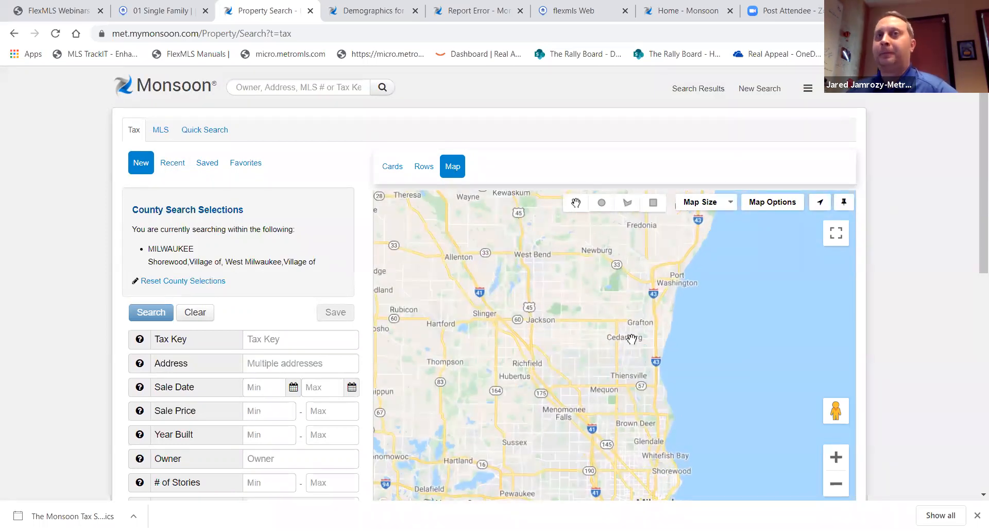
pyautogui.click(836, 457)
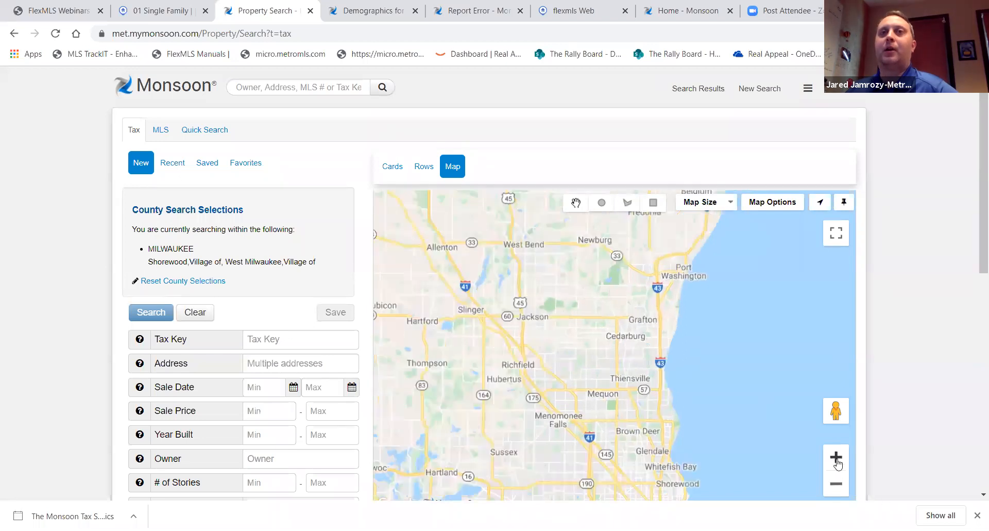
pyautogui.click(836, 457)
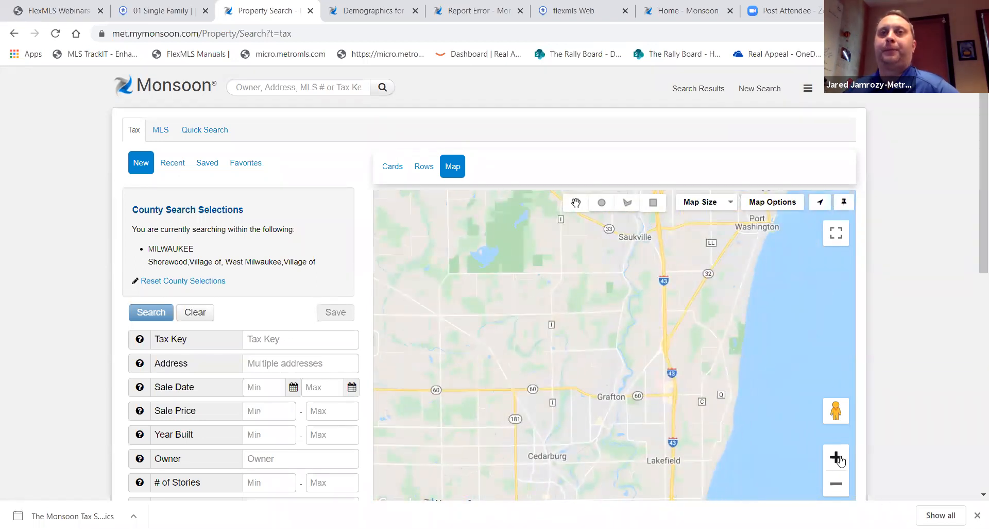
pyautogui.click(835, 456)
pyautogui.click(835, 456)
pyautogui.moveTo(637, 335); pyautogui.dragTo(629, 314)
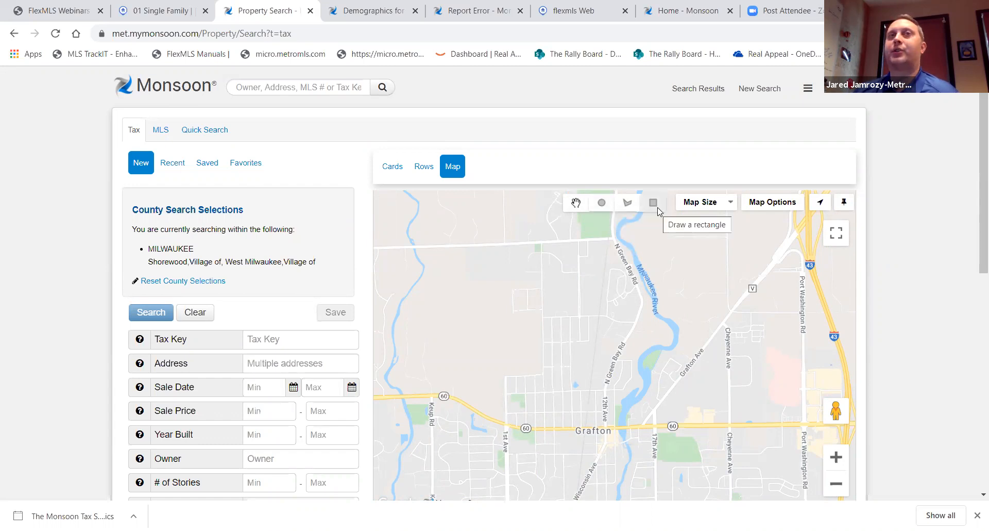
# Draw a six-corner polygon around Grafton north of Highway 60, closing it at its starting point
pyautogui.click(628, 203)
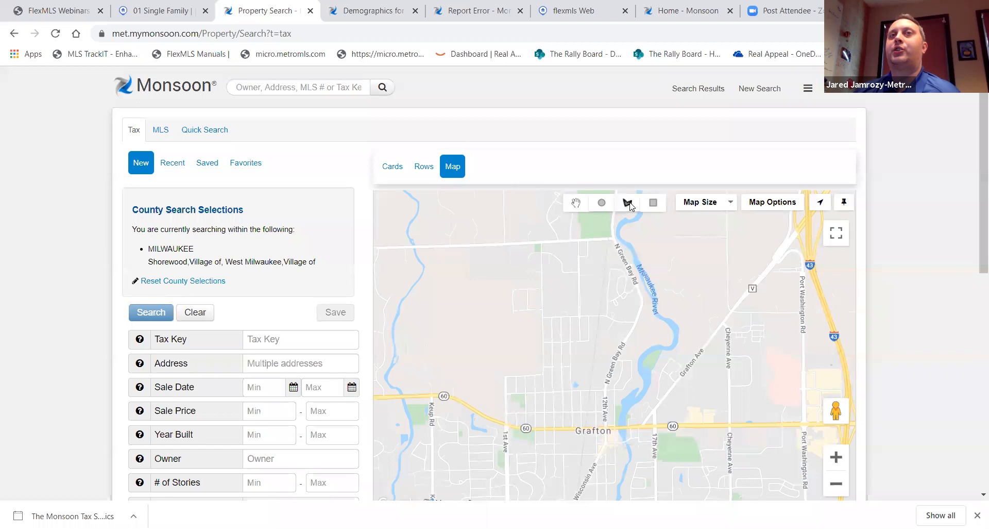
pyautogui.click(615, 424)
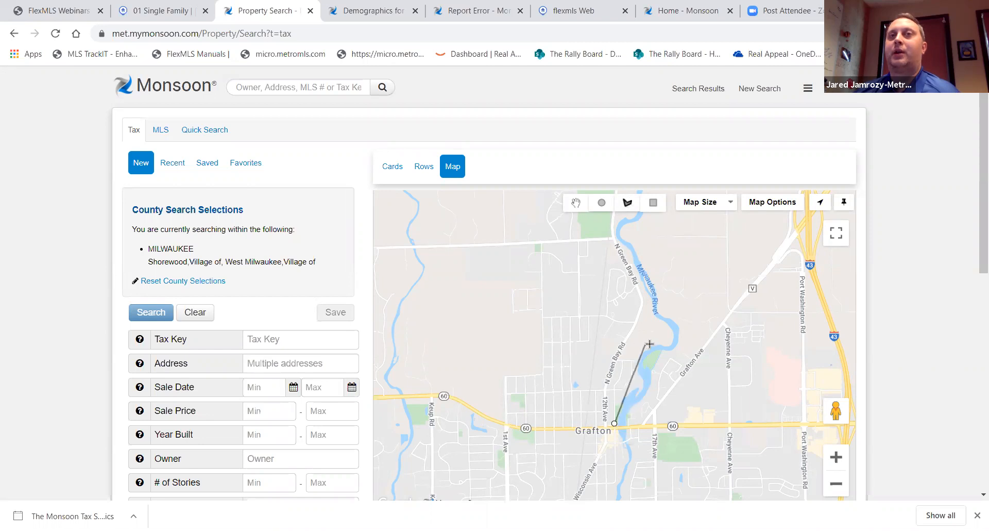
pyautogui.click(607, 309)
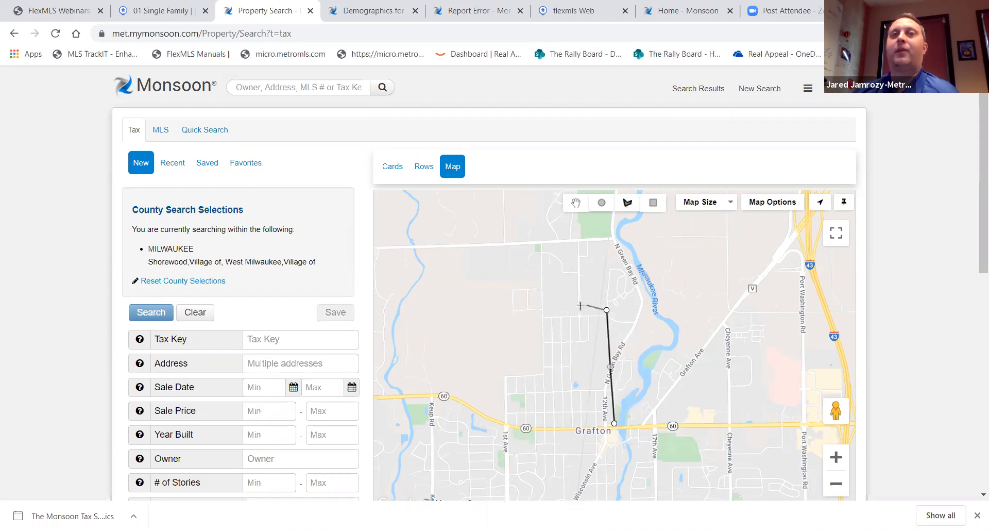
pyautogui.click(530, 312)
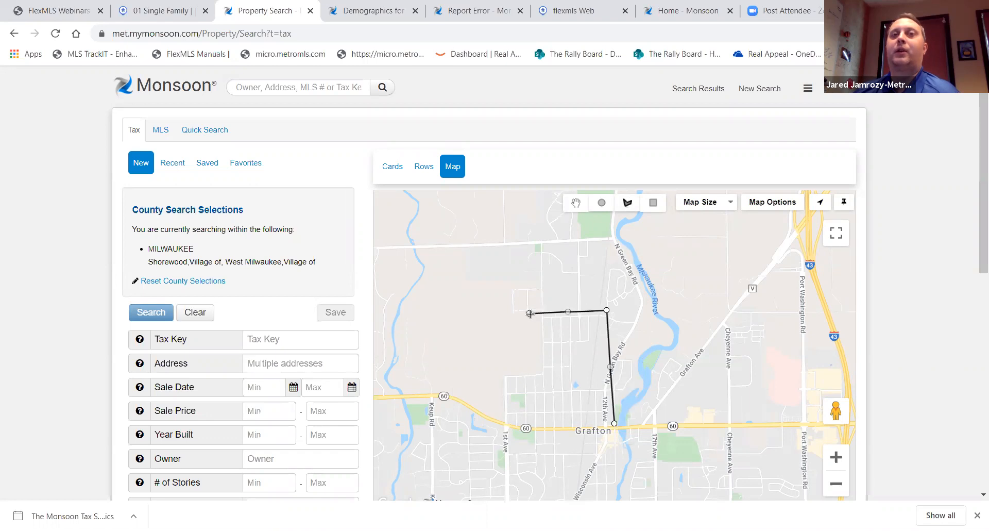
pyautogui.click(485, 381)
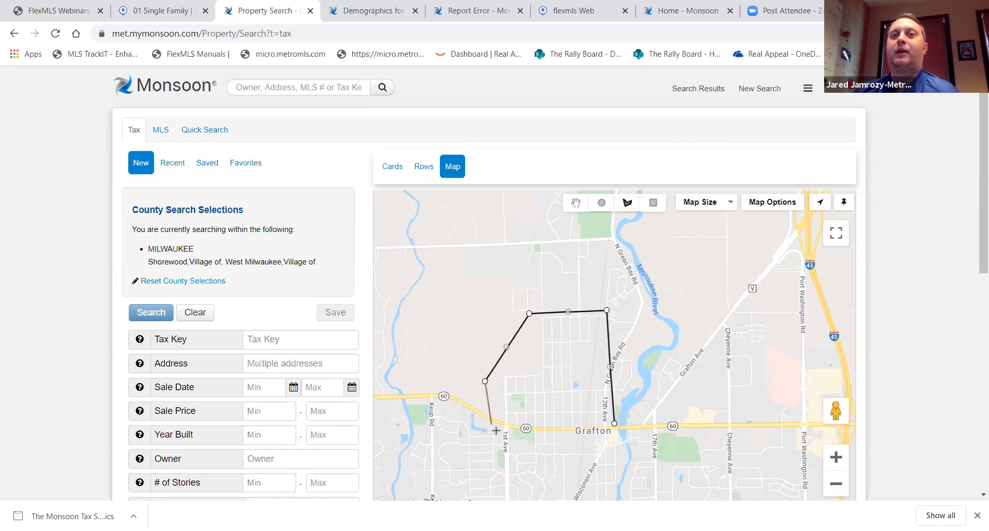
pyautogui.click(506, 425)
pyautogui.click(539, 428)
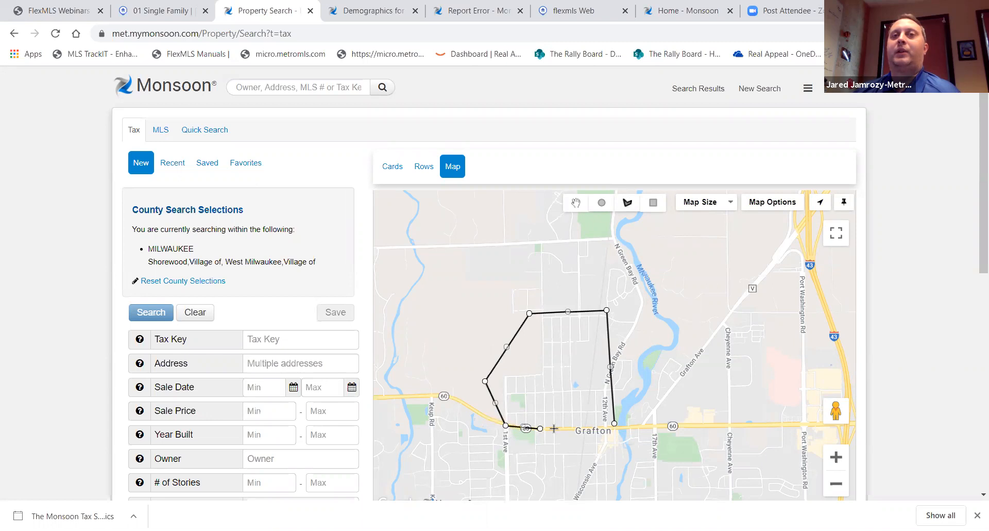
pyautogui.click(614, 424)
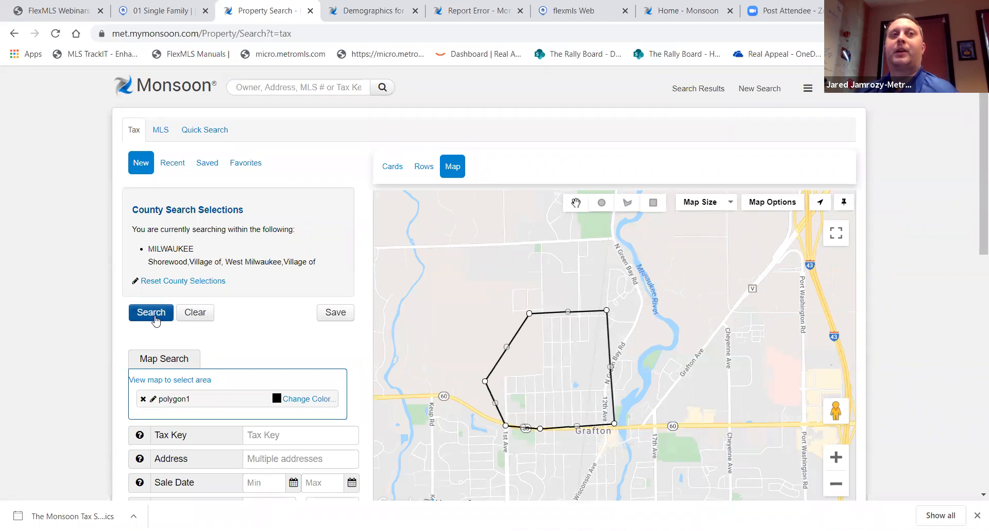
# Run the search inside polygon1 and zoom in on the 704 result clusters
pyautogui.click(151, 313)
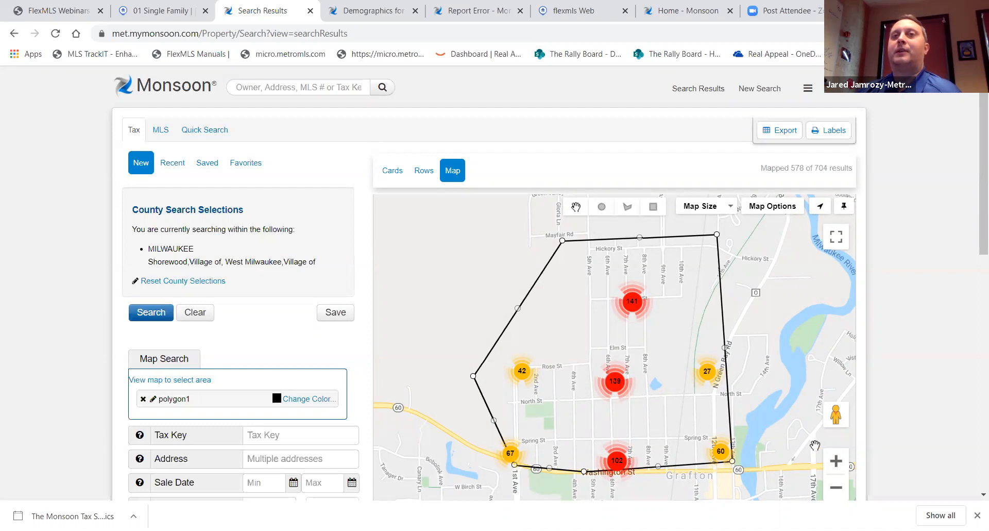
pyautogui.click(836, 461)
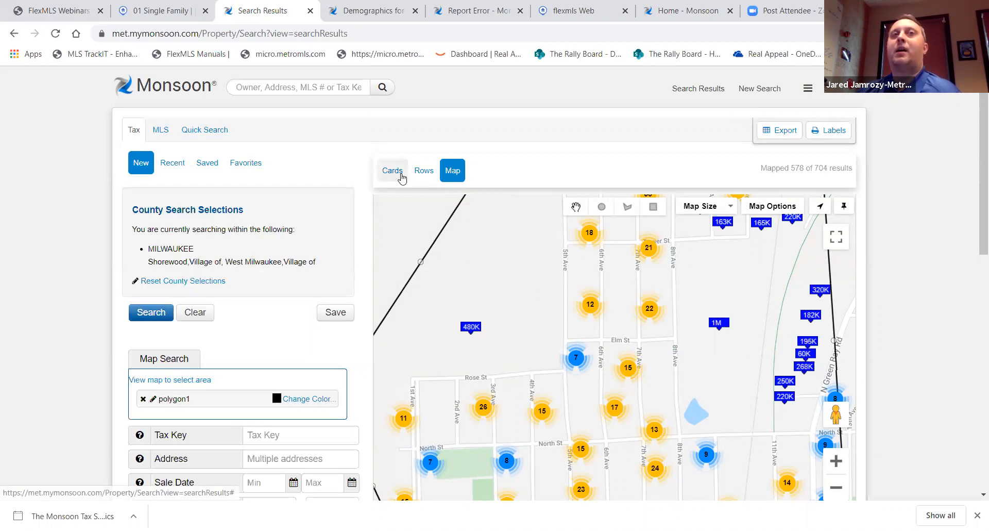
# Switch the 704 results from Cards to the Rows list, sorted by price high to low
pyautogui.click(402, 178)
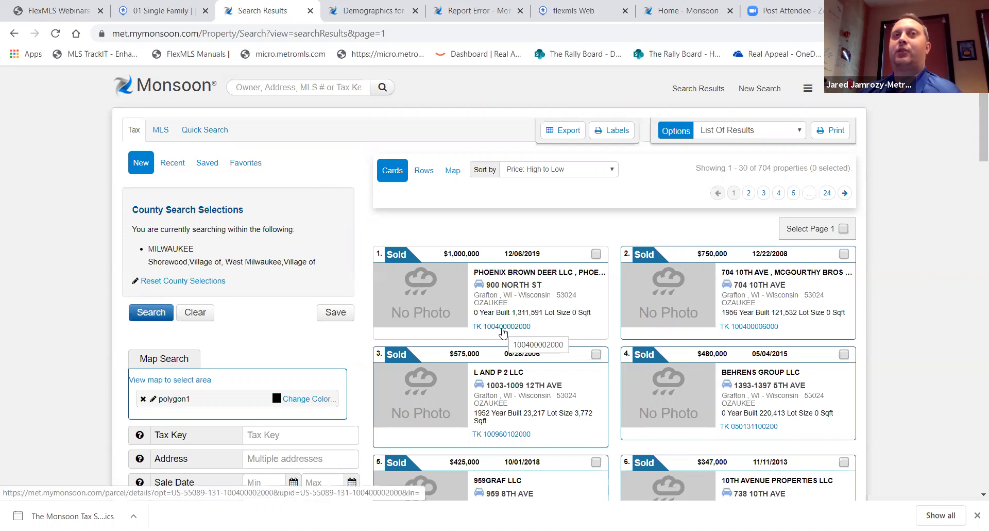
pyautogui.click(426, 173)
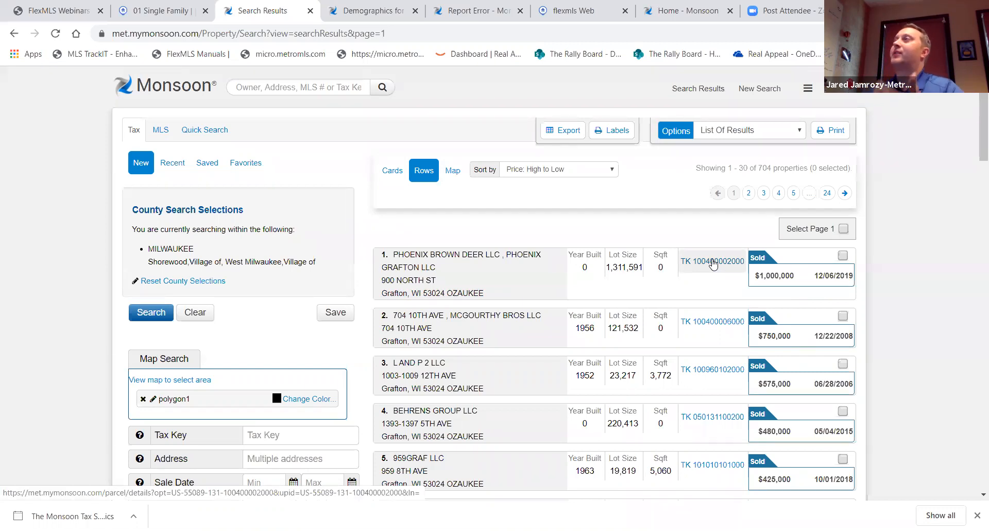
pyautogui.click(843, 255)
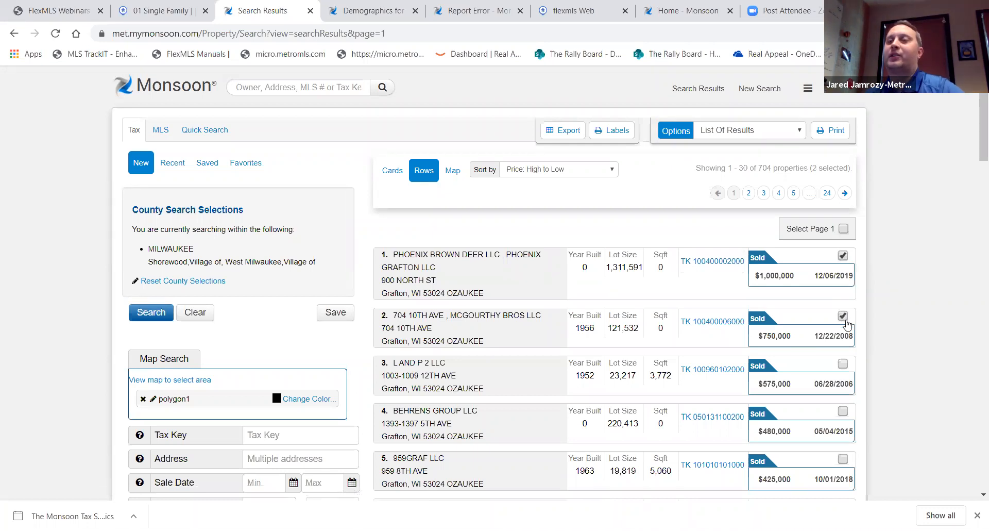
pyautogui.click(843, 255)
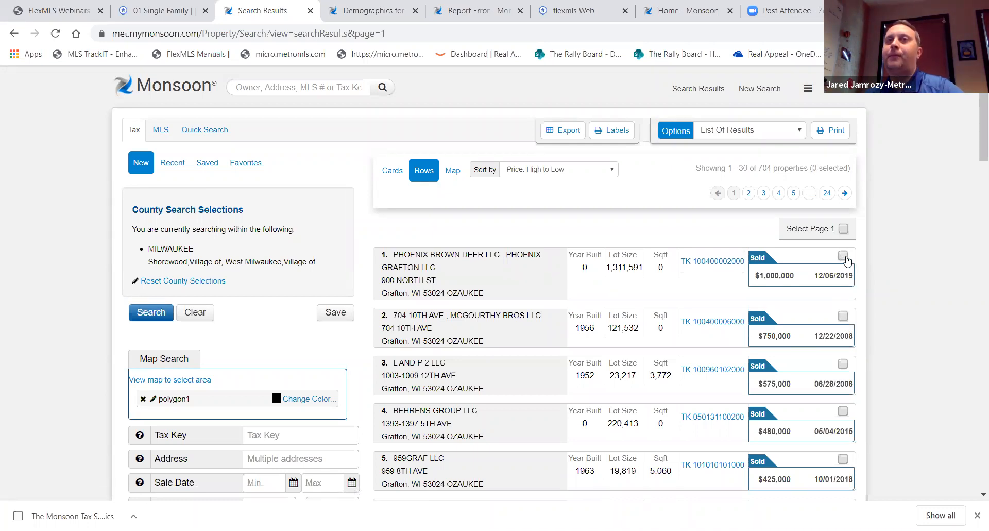
pyautogui.click(844, 229)
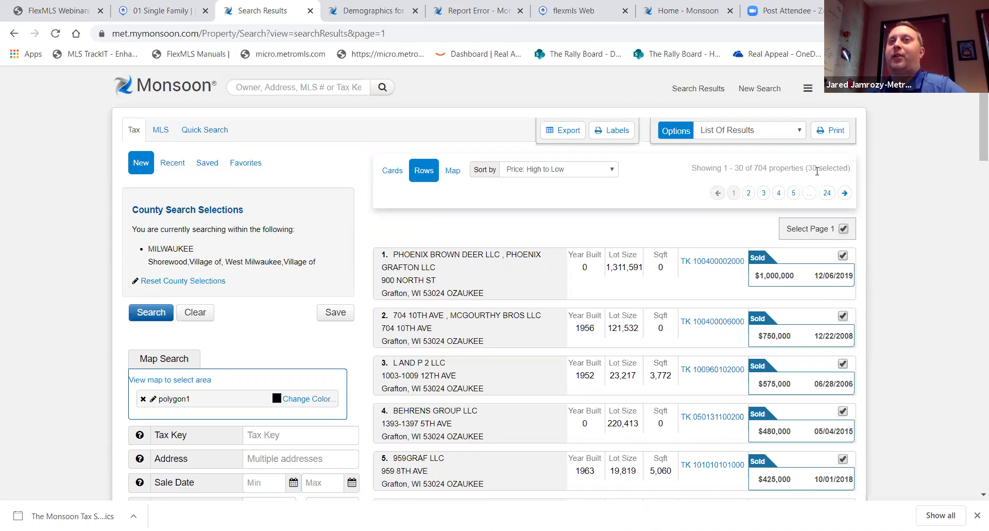
pyautogui.click(843, 229)
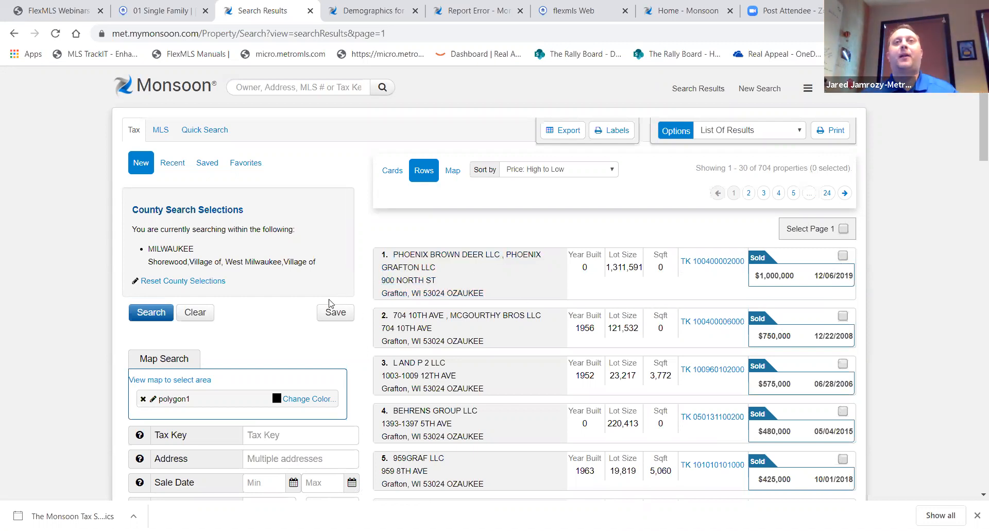
# Save the current polygon search under the name 'Grafton Test 5'
pyautogui.click(336, 314)
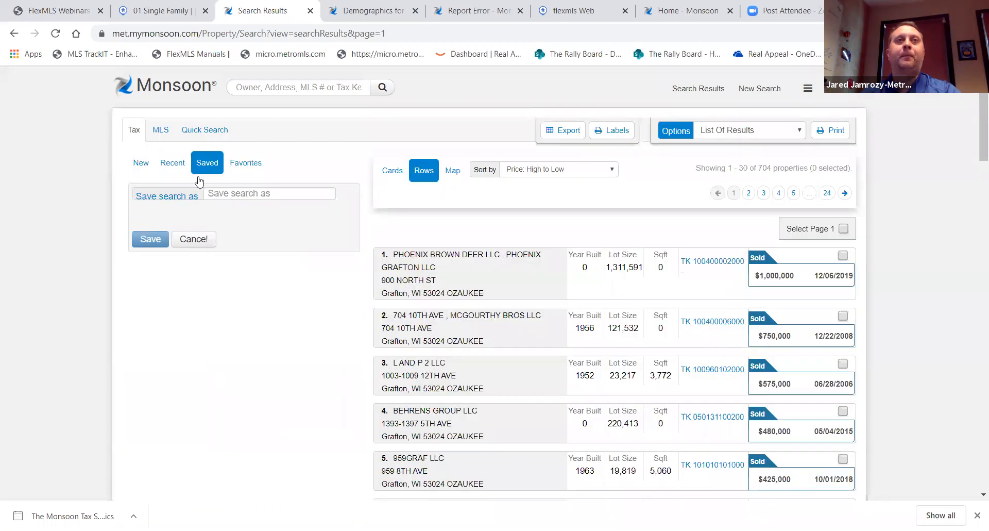
pyautogui.click(233, 193)
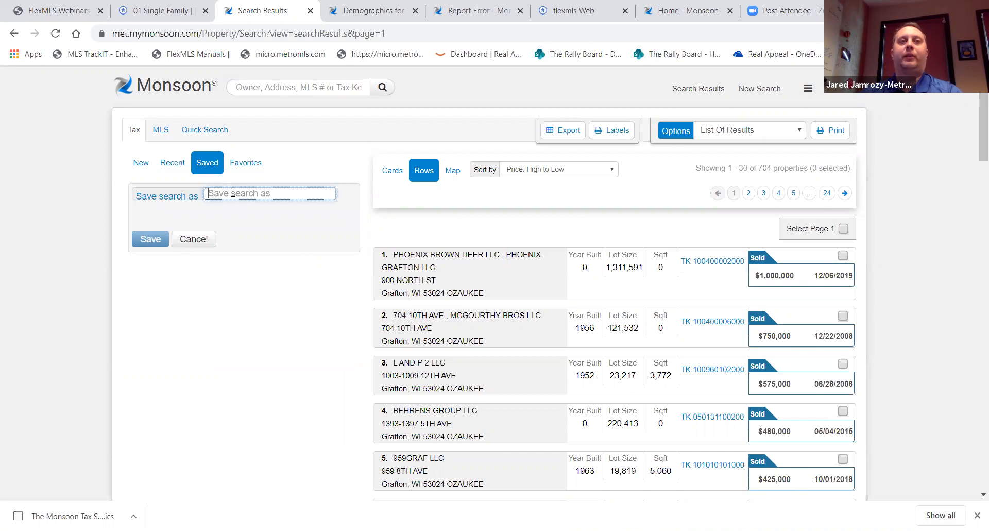
pyautogui.write('Grafton')
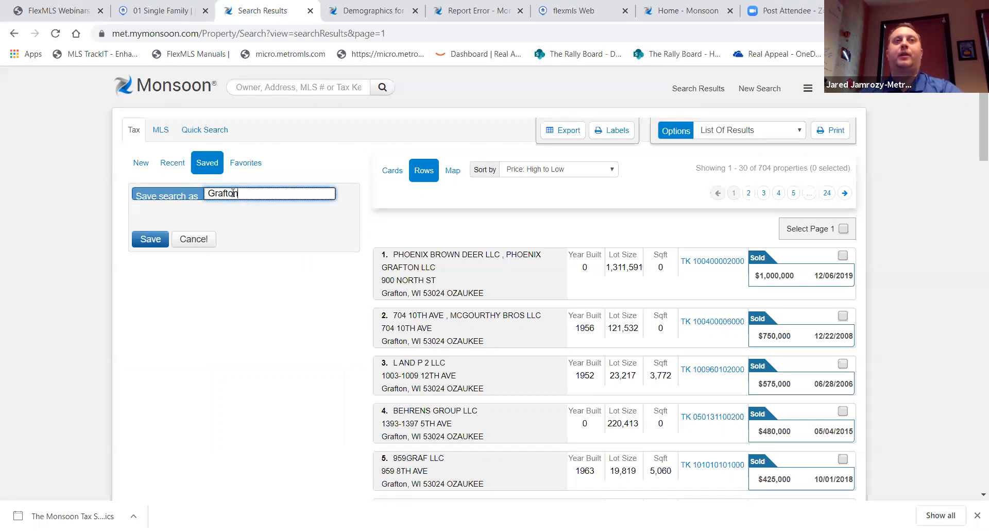
pyautogui.write(' Test 5')
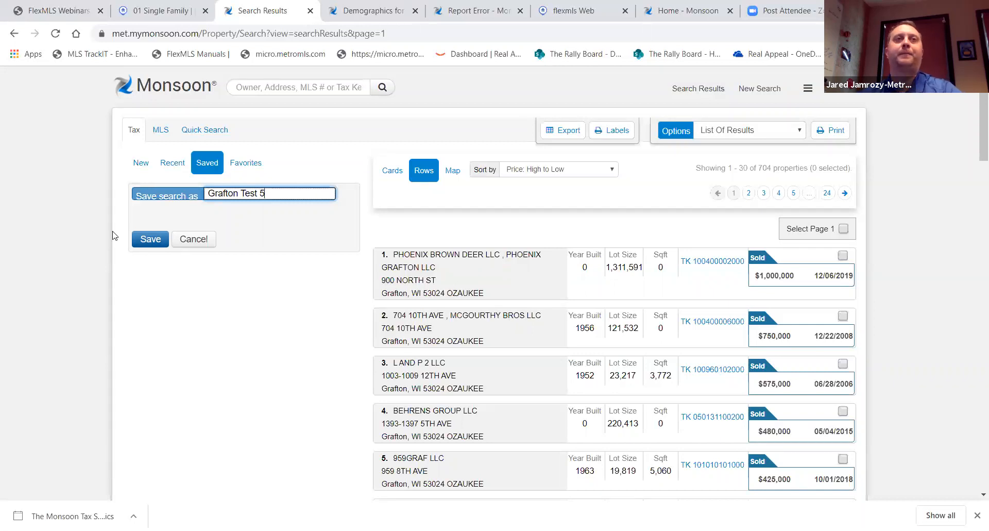
pyautogui.click(143, 244)
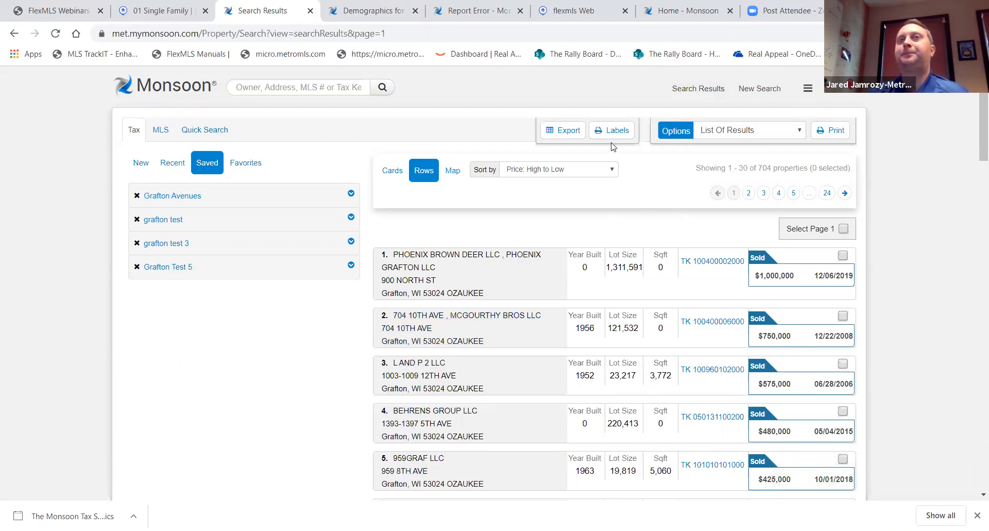
# Review the Export field list, then bring up the Print Labels options with Avery formats
pyautogui.click(568, 132)
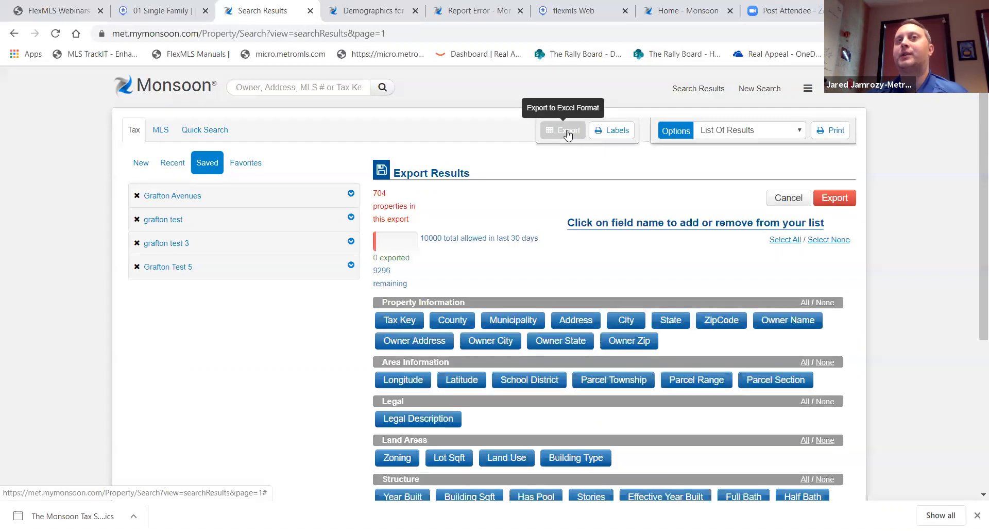
pyautogui.scroll(-3, 473, 286)
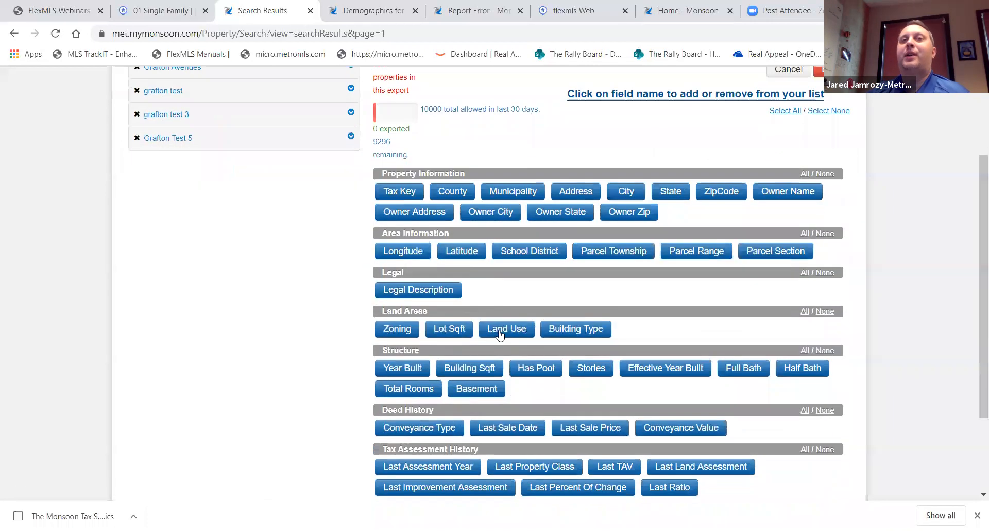
pyautogui.scroll(-2, 515, 430)
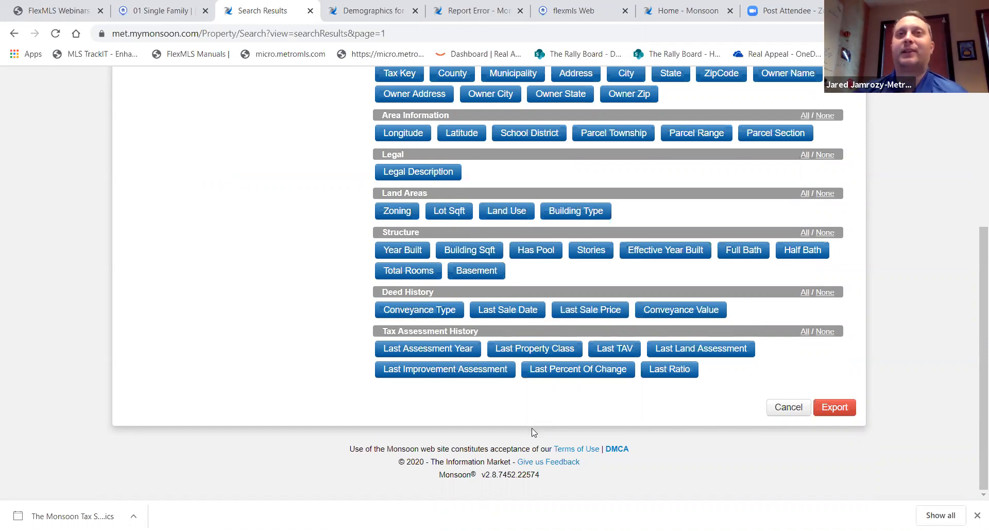
pyautogui.scroll(5, 632, 399)
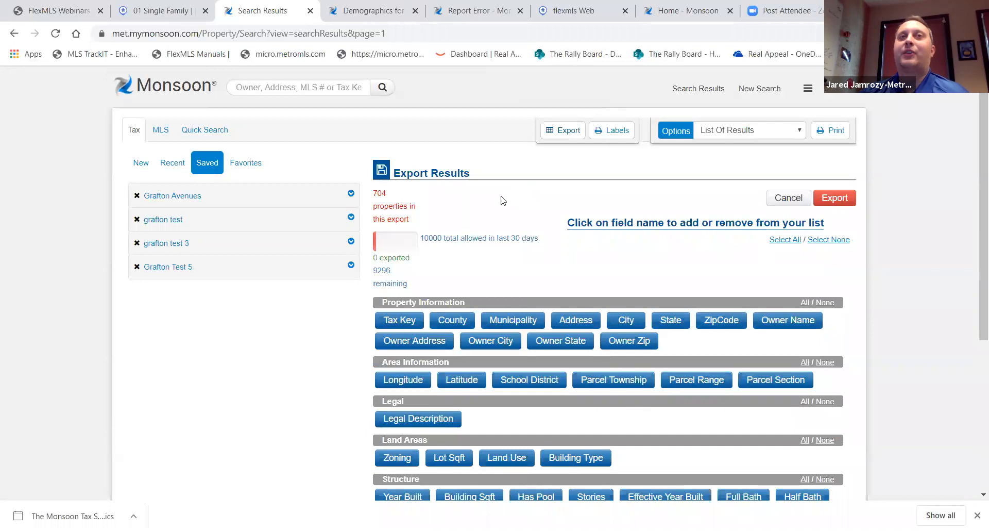
pyautogui.click(613, 133)
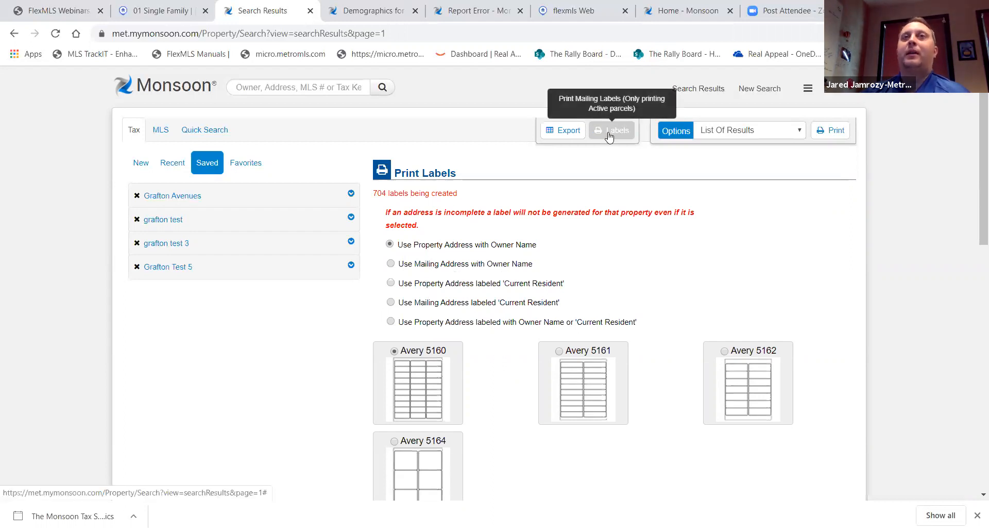
# Generate a printable list of the 704 Grafton search results
pyautogui.scroll(-3, 640, 318)
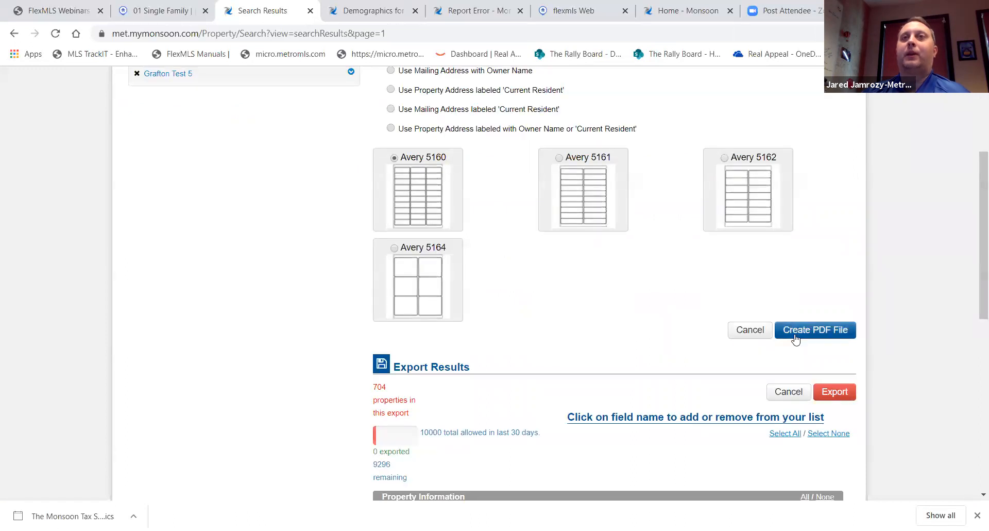
pyautogui.scroll(3, 736, 348)
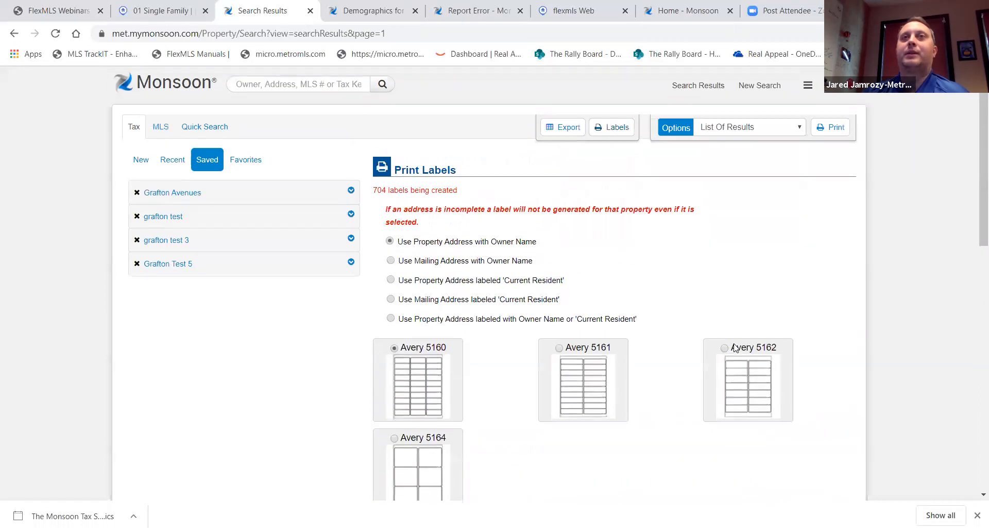
pyautogui.click(838, 133)
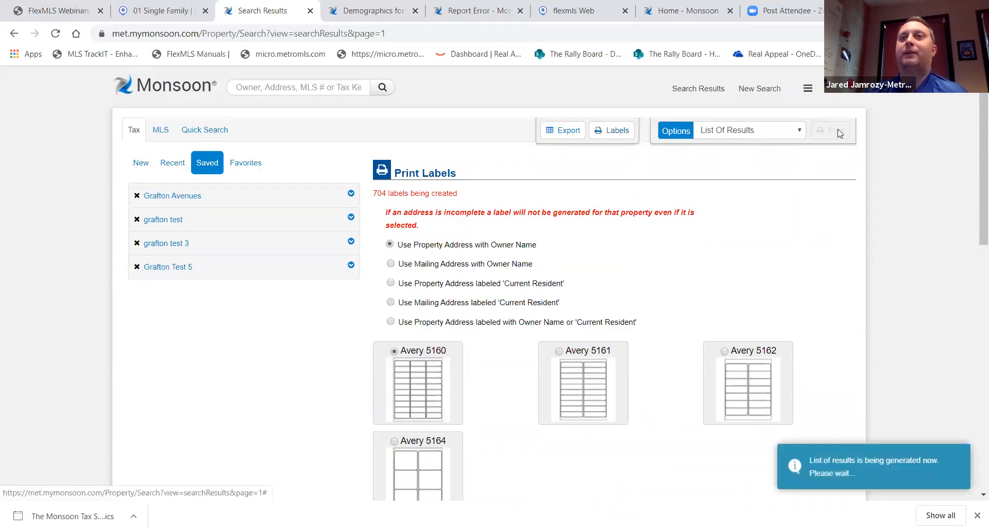
pyautogui.scroll(-5, 762, 332)
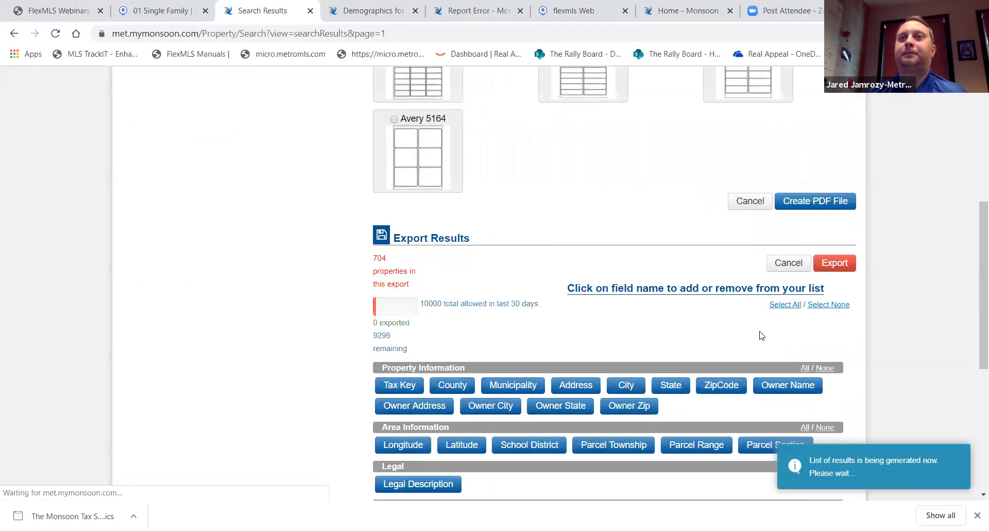
pyautogui.scroll(1, 760, 336)
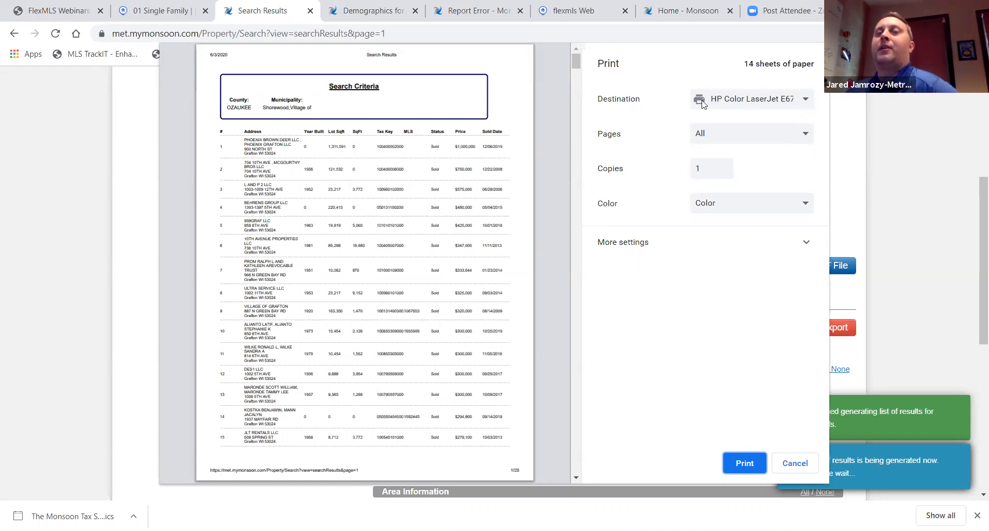
# Set the print destination to Save as PDF, then close the print dialog
pyautogui.click(806, 101)
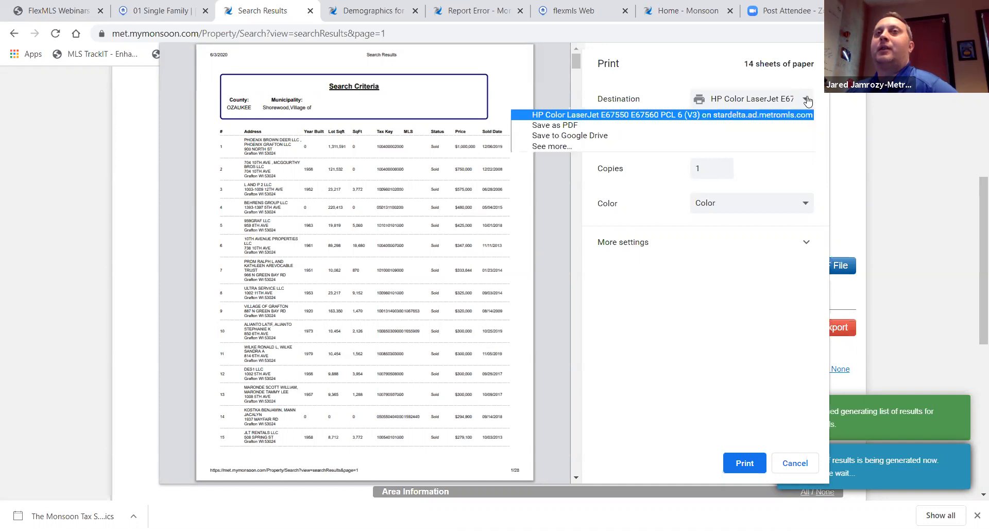
pyautogui.click(630, 126)
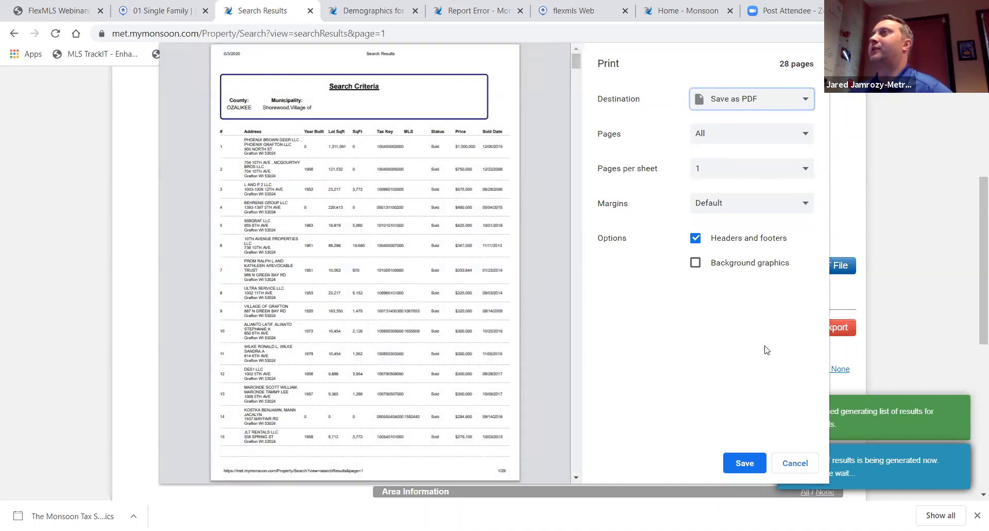
pyautogui.click(806, 469)
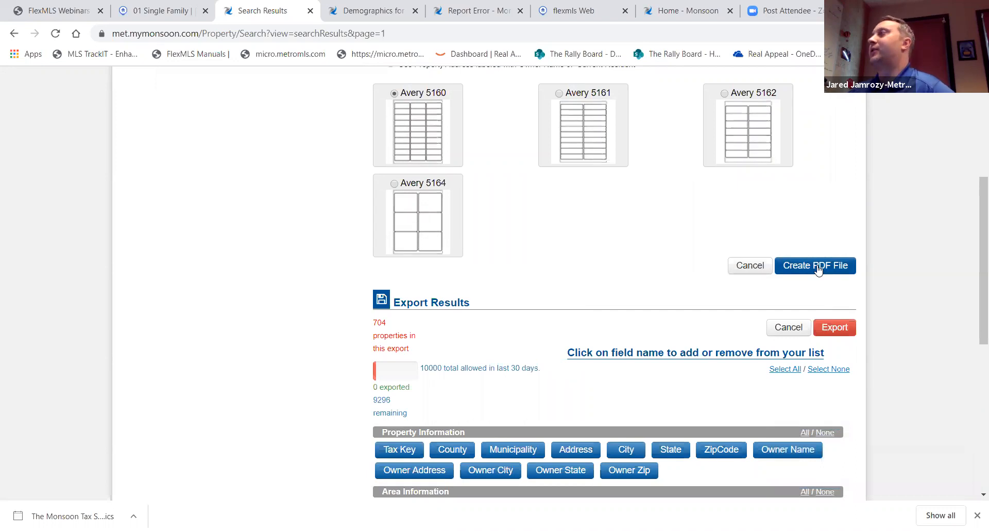
pyautogui.scroll(5, 819, 269)
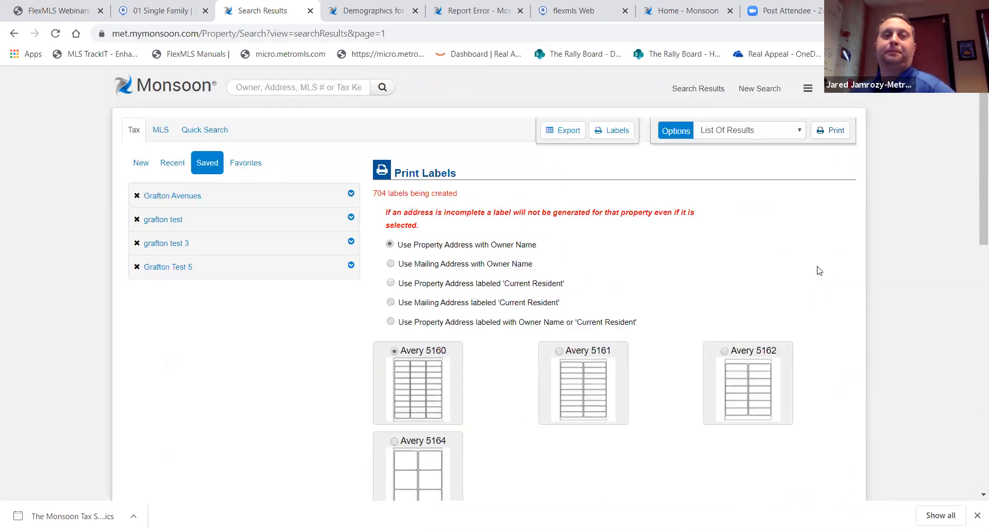
# Look through the Single-Family MLS search form, then go back to the Monsoon home page
pyautogui.click(136, 131)
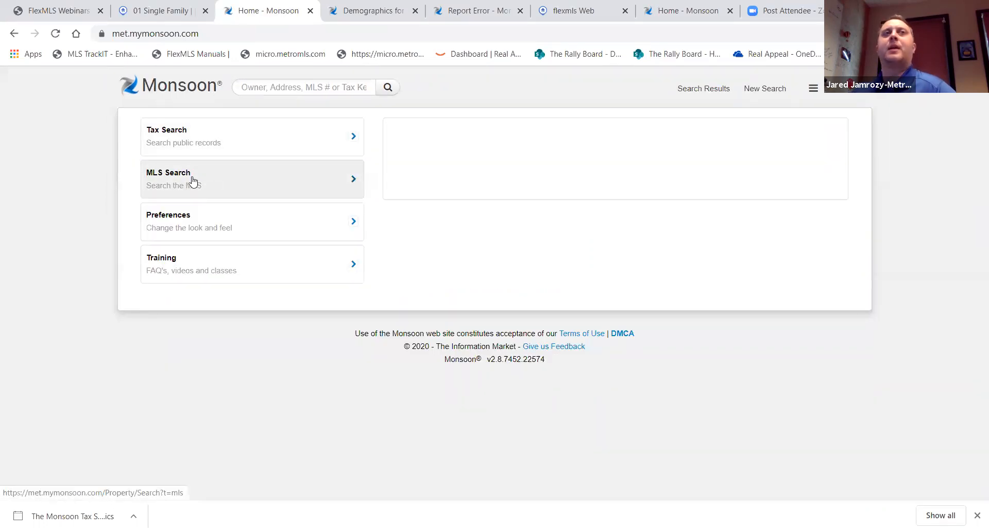
pyautogui.click(184, 180)
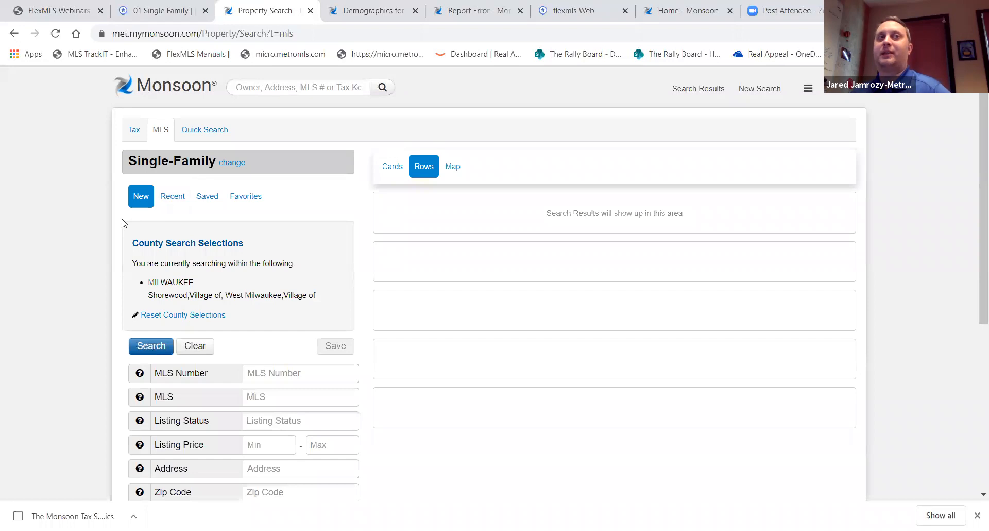
pyautogui.scroll(-2, 287, 414)
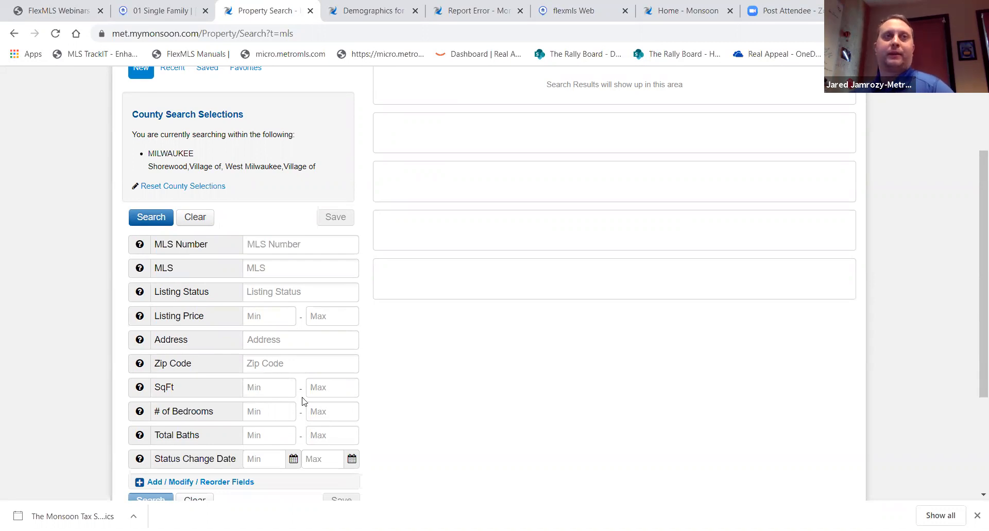
pyautogui.scroll(-1, 302, 397)
pyautogui.scroll(1, 302, 394)
pyautogui.scroll(1, 315, 252)
pyautogui.scroll(-2, 254, 239)
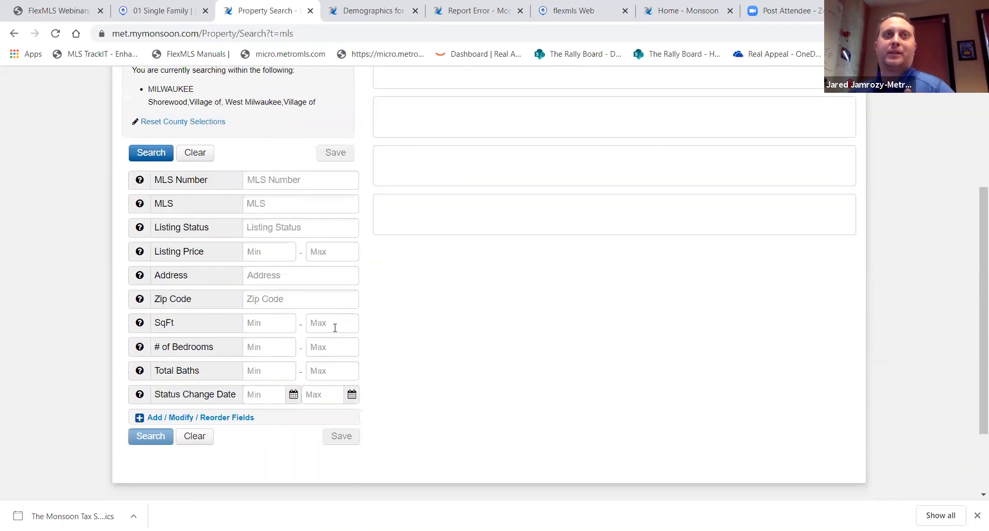
pyautogui.scroll(3, 335, 329)
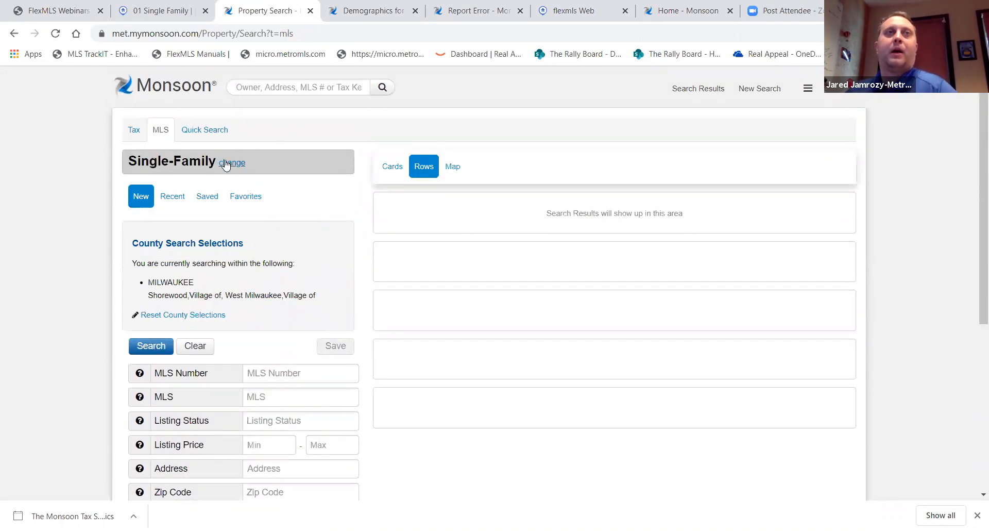
pyautogui.click(169, 94)
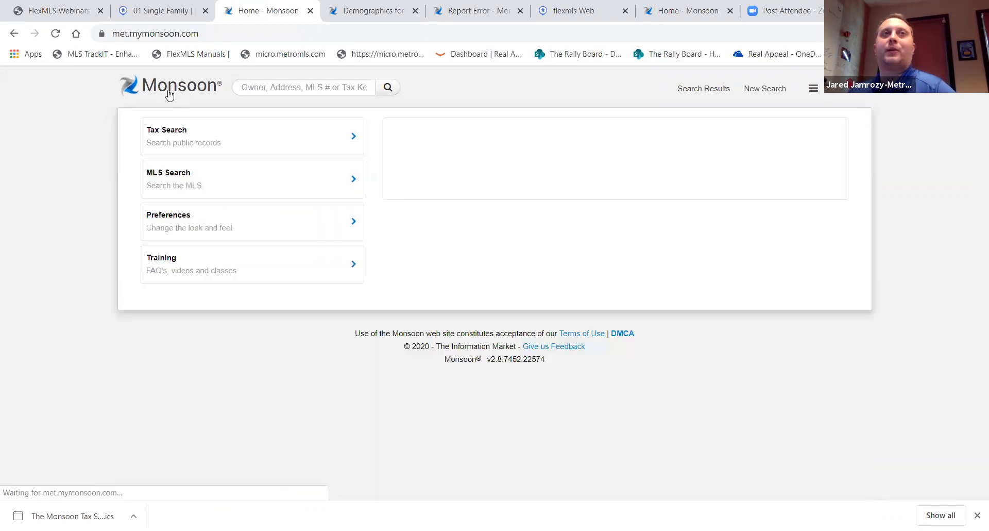
# In Preferences, preview Hot Pink, Red Rose, Orange Juice and Purple Rain, ending on Monsoon Blue
pyautogui.click(197, 221)
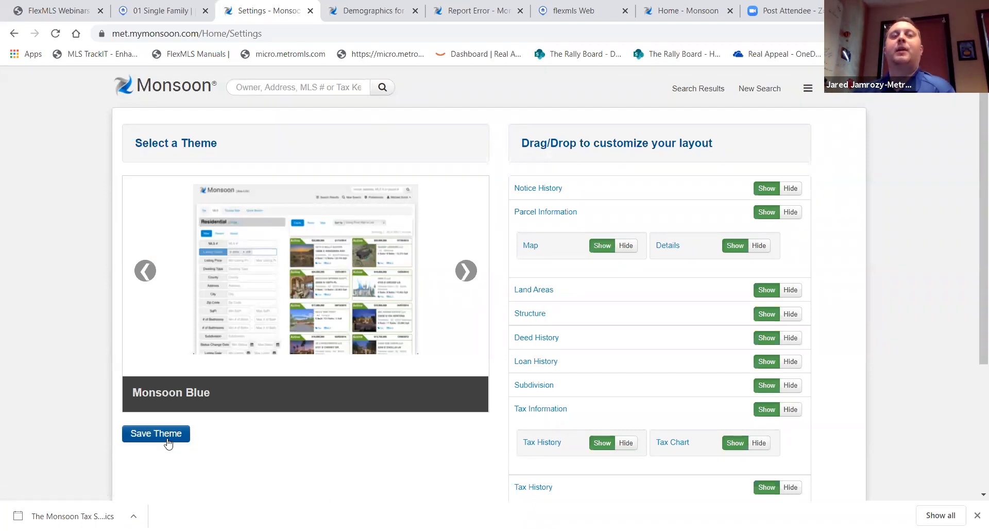
pyautogui.click(469, 276)
pyautogui.click(469, 276)
pyautogui.click(469, 278)
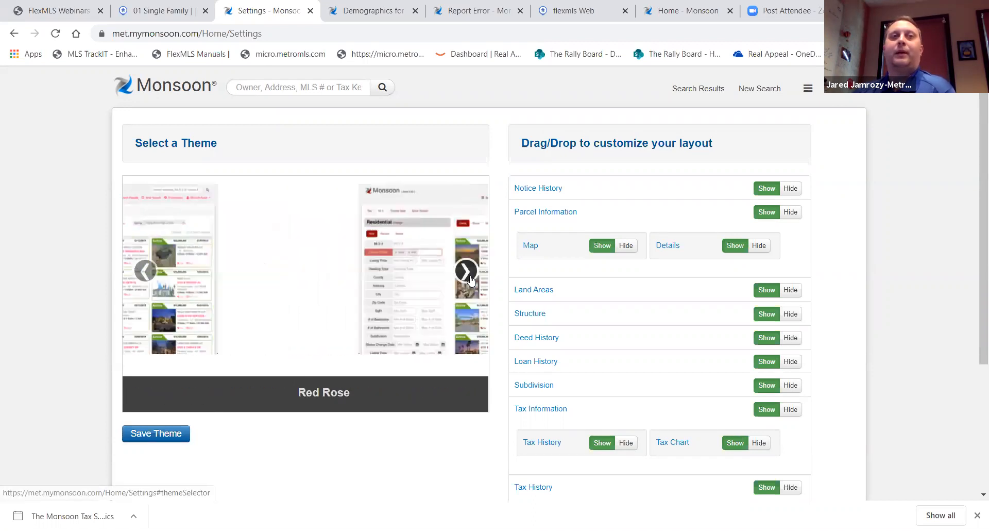
pyautogui.click(469, 278)
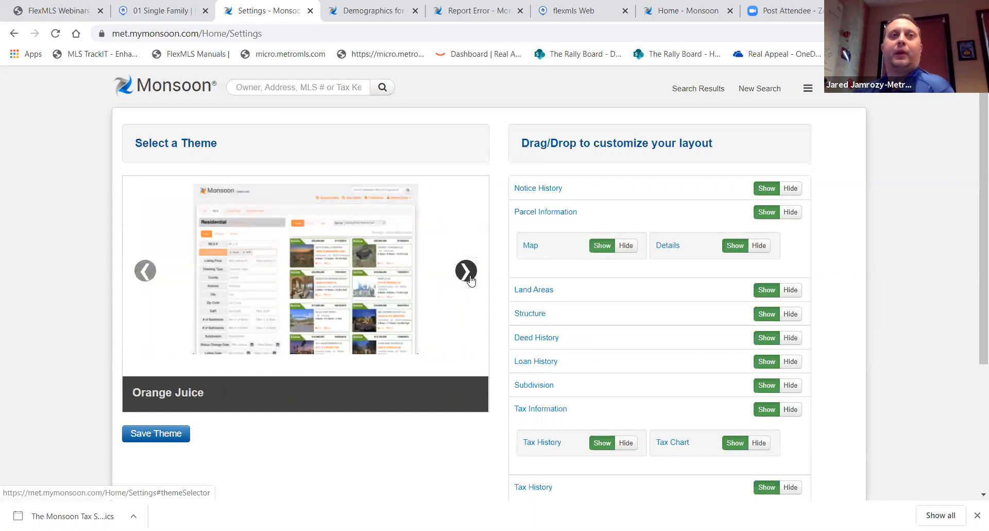
pyautogui.click(470, 278)
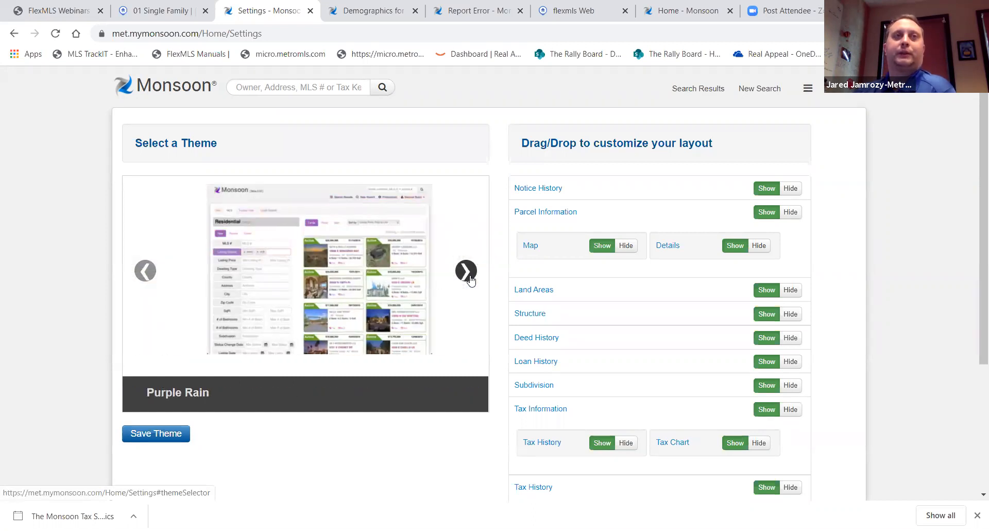
pyautogui.click(469, 279)
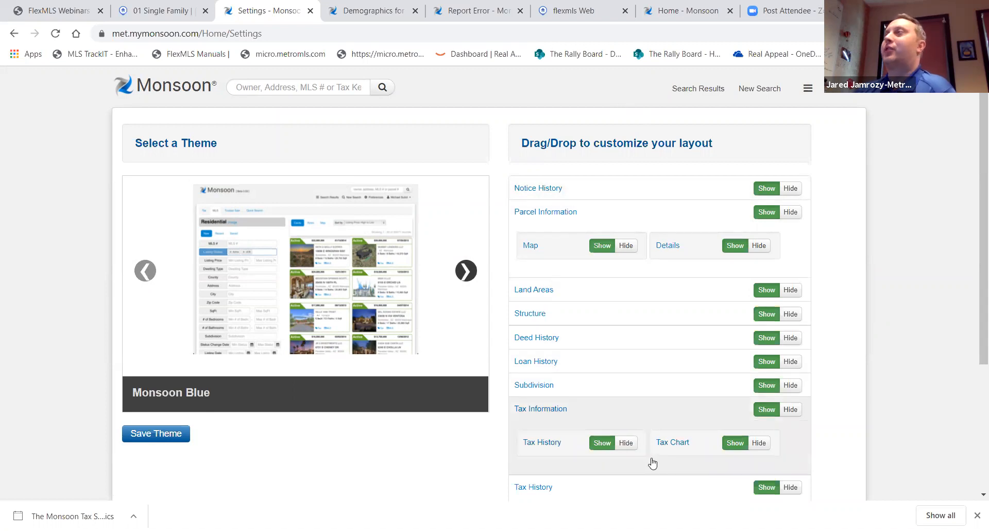
pyautogui.scroll(-3, 672, 460)
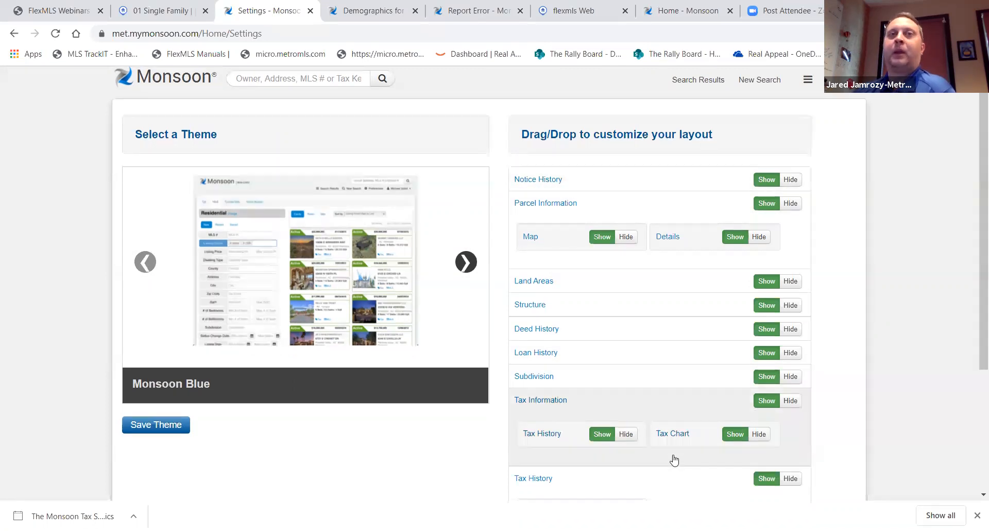
pyautogui.scroll(3, 673, 458)
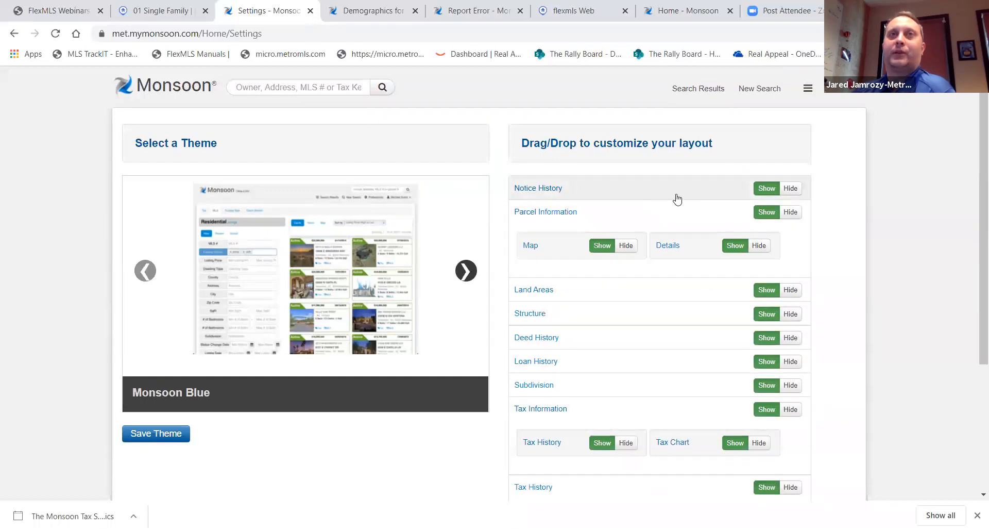
# Hide Notice History, move Tax History to the top, and save the layout
pyautogui.click(790, 189)
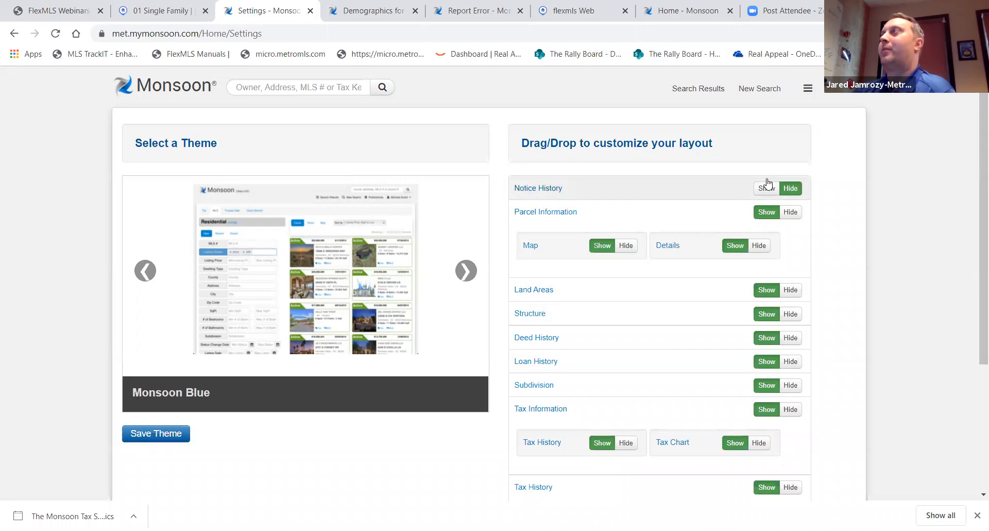
pyautogui.scroll(-1, 768, 183)
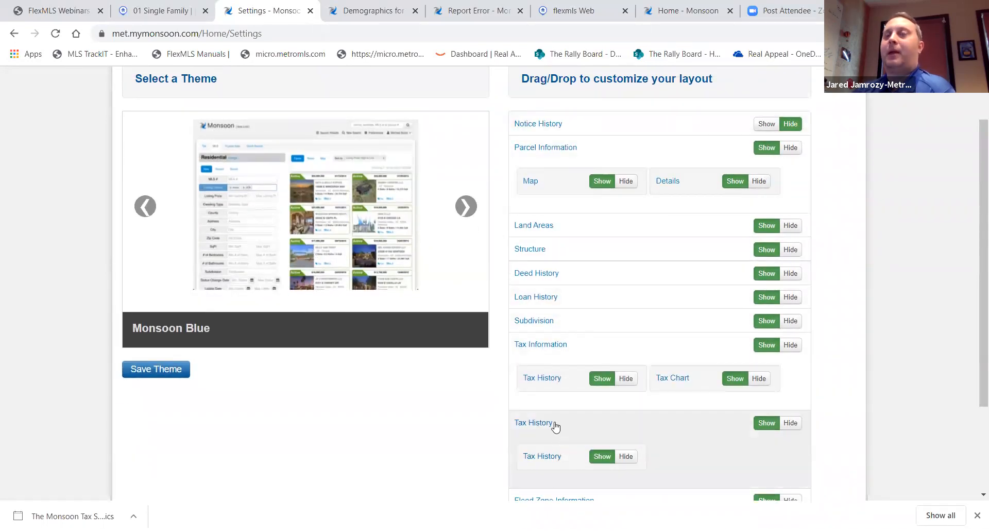
pyautogui.moveTo(556, 425); pyautogui.dragTo(549, 119)
pyautogui.scroll(-2, 593, 278)
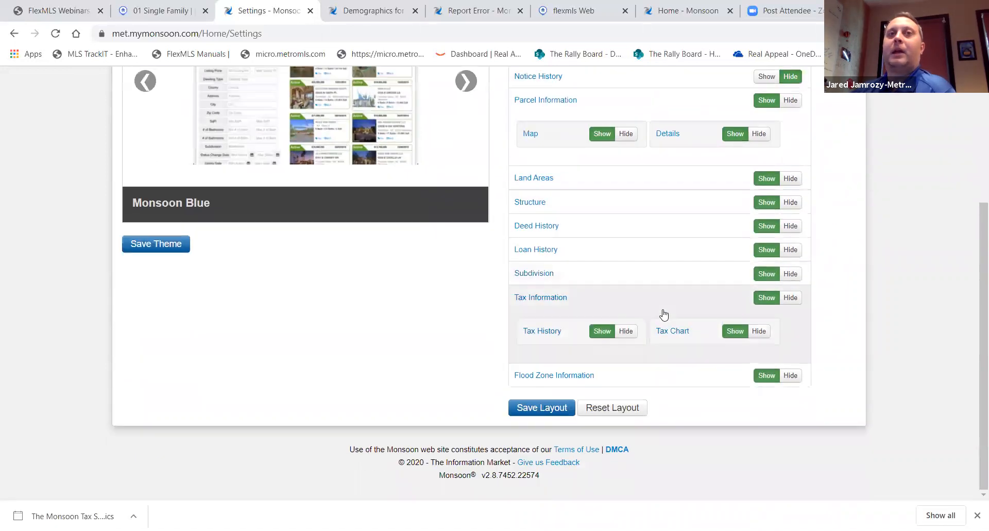
pyautogui.click(558, 409)
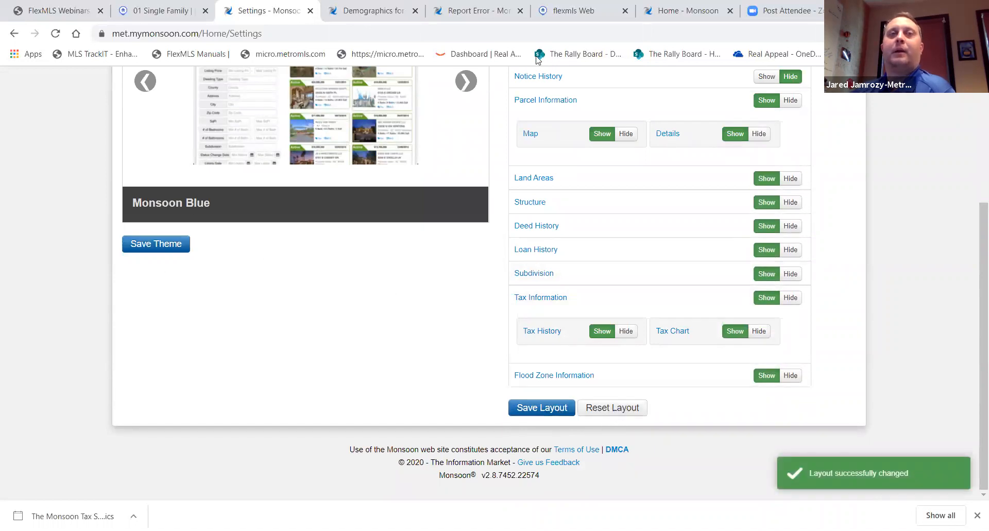
# Select and save the Jet Green theme, then go back to the Monsoon home page
pyautogui.click(474, 89)
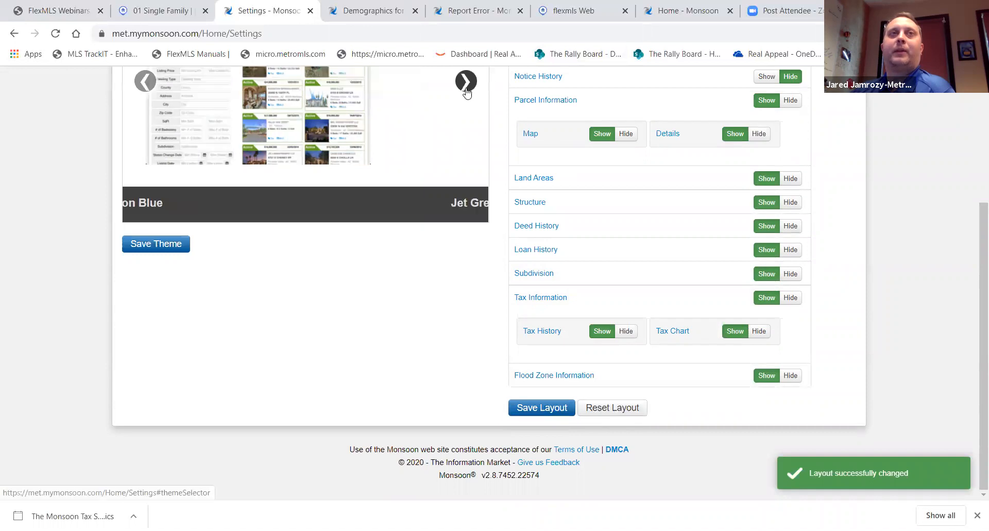
pyautogui.click(167, 243)
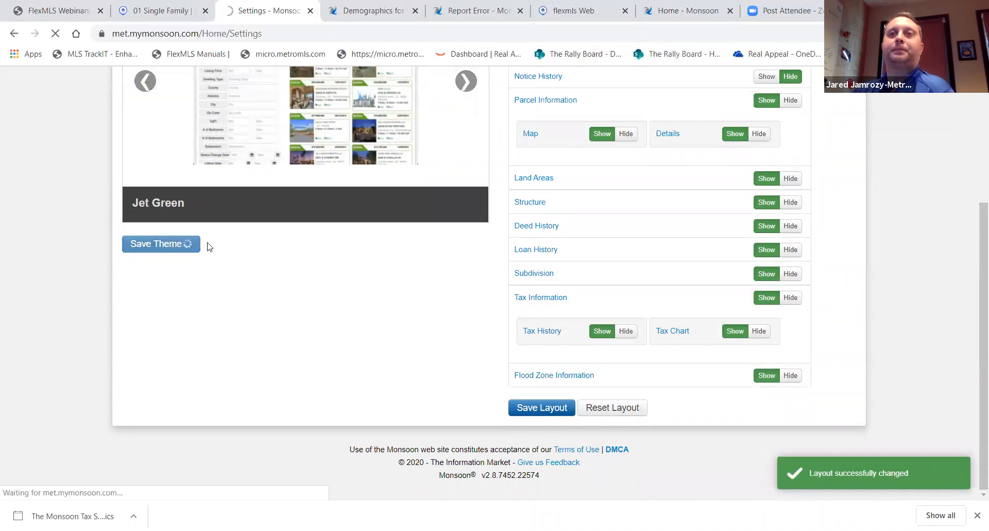
pyautogui.scroll(1, 872, 301)
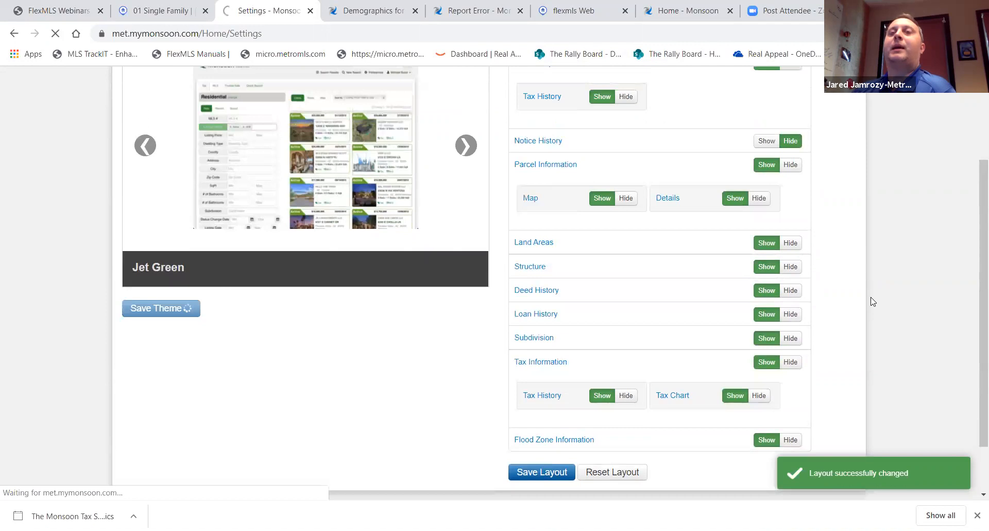
pyautogui.scroll(1, 873, 301)
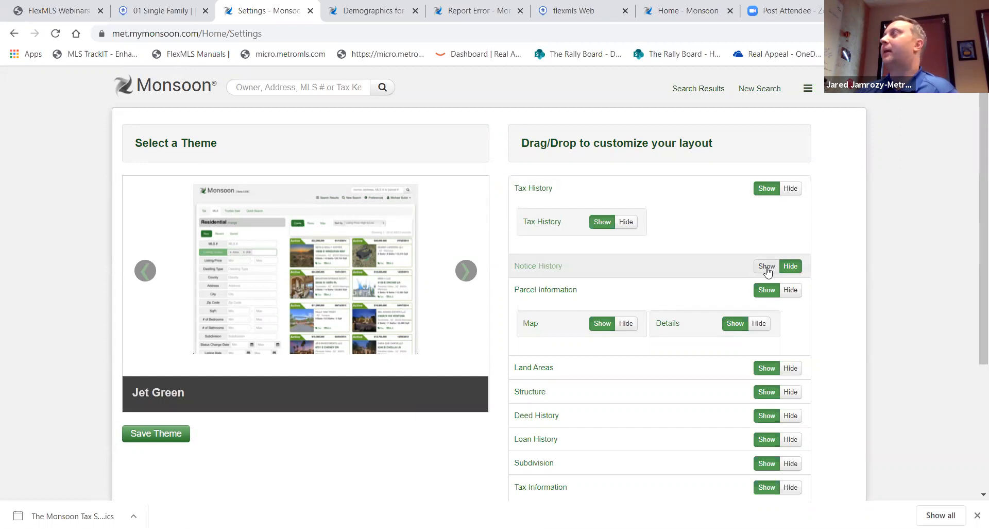
pyautogui.click(174, 82)
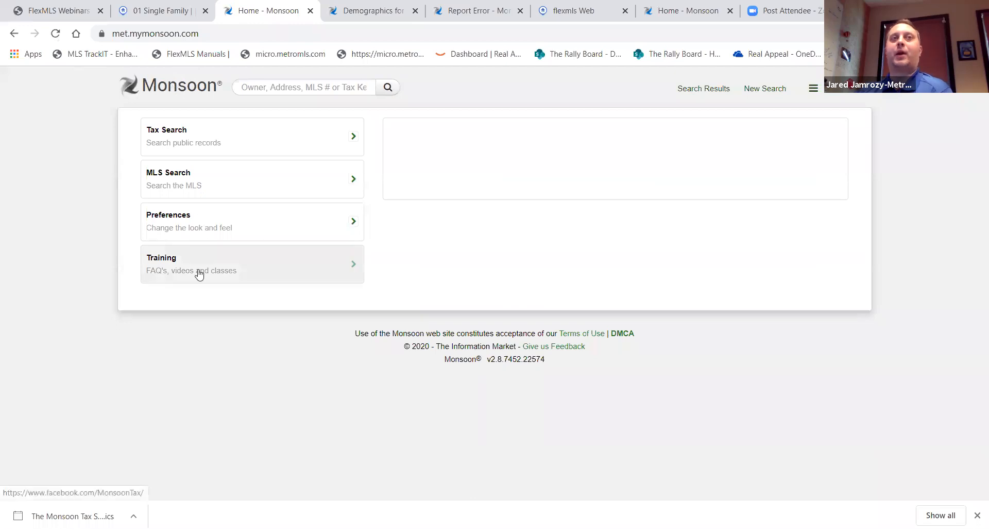
# Open Training from the home page to reach the Monsoon Tax System Facebook page
pyautogui.click(198, 273)
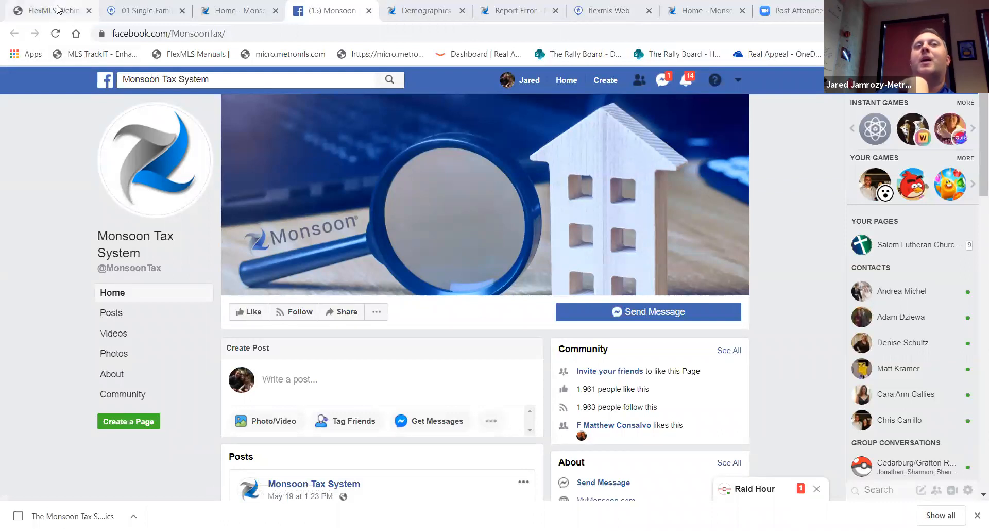
# From the Metro MLS home page, open the June 2020 Upcoming Classes calendar
pyautogui.click(96, 11)
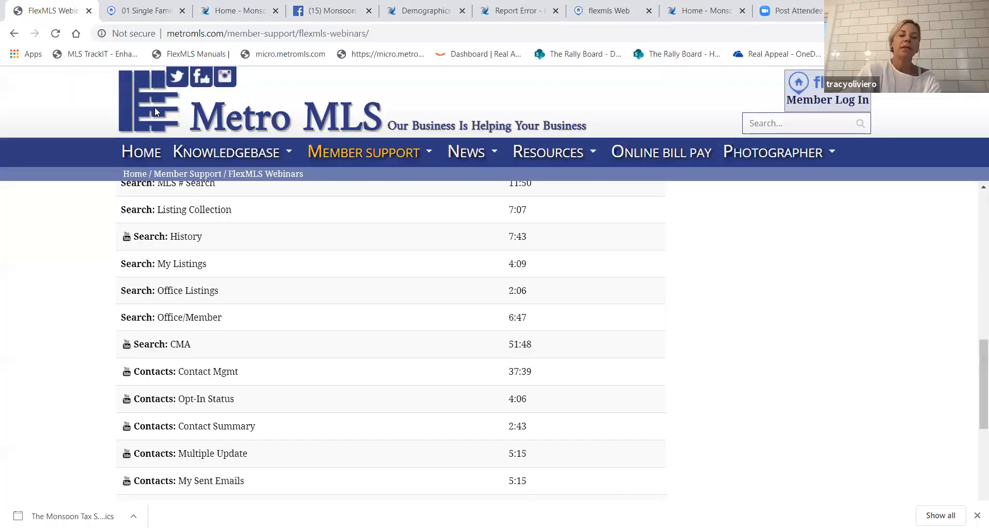
pyautogui.click(156, 158)
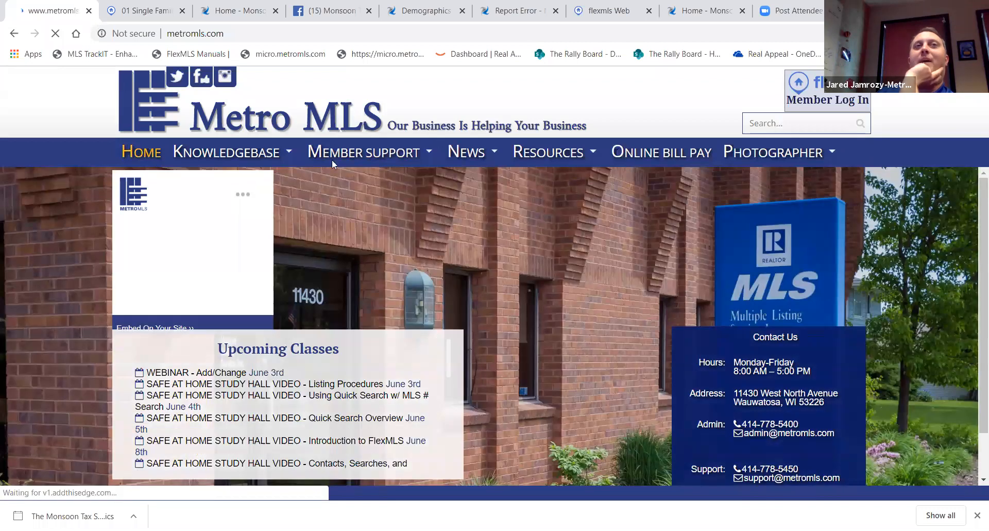
pyautogui.moveTo(407, 152)
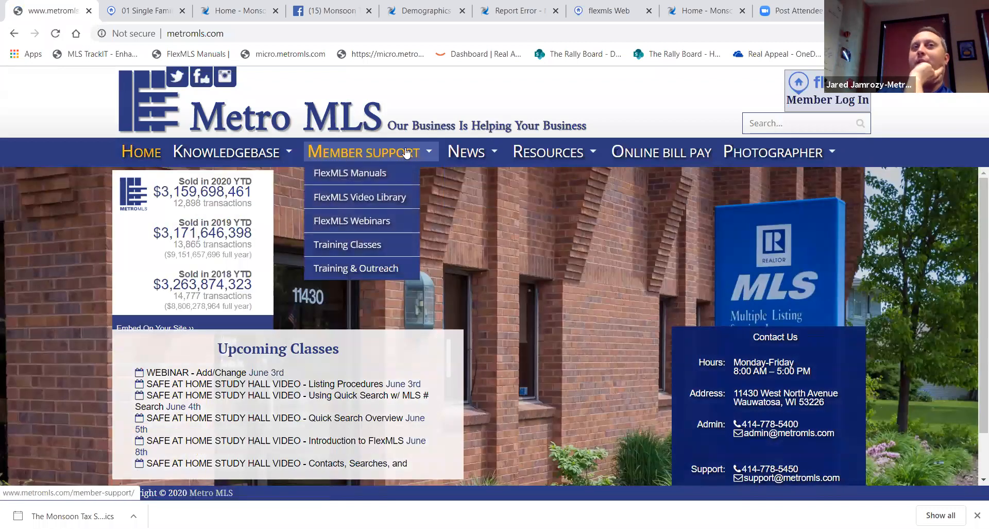
pyautogui.click(302, 355)
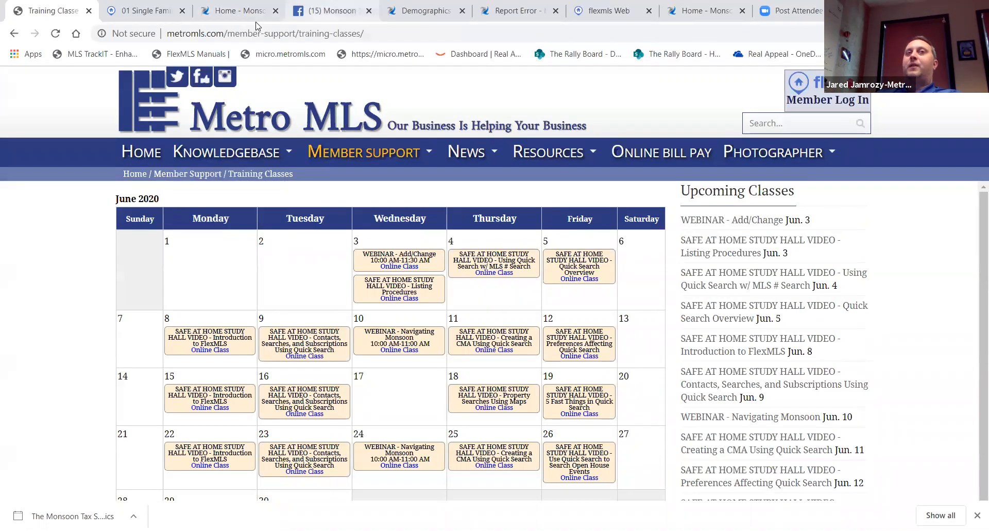
pyautogui.click(169, 14)
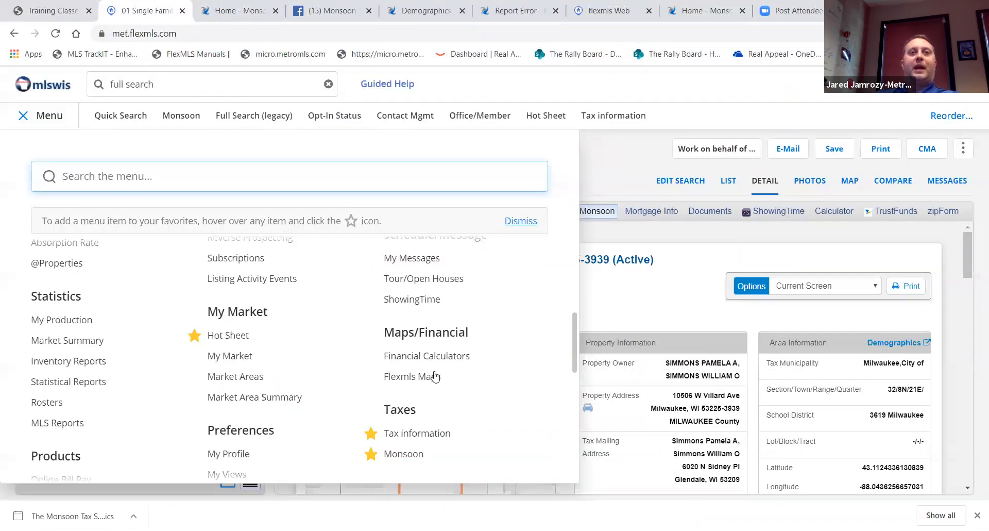
# Open flexmls Tax information in a new tab, then return to the Monsoon home tab
pyautogui.scroll(-5, 435, 376)
pyautogui.scroll(3, 435, 376)
pyautogui.click(411, 354)
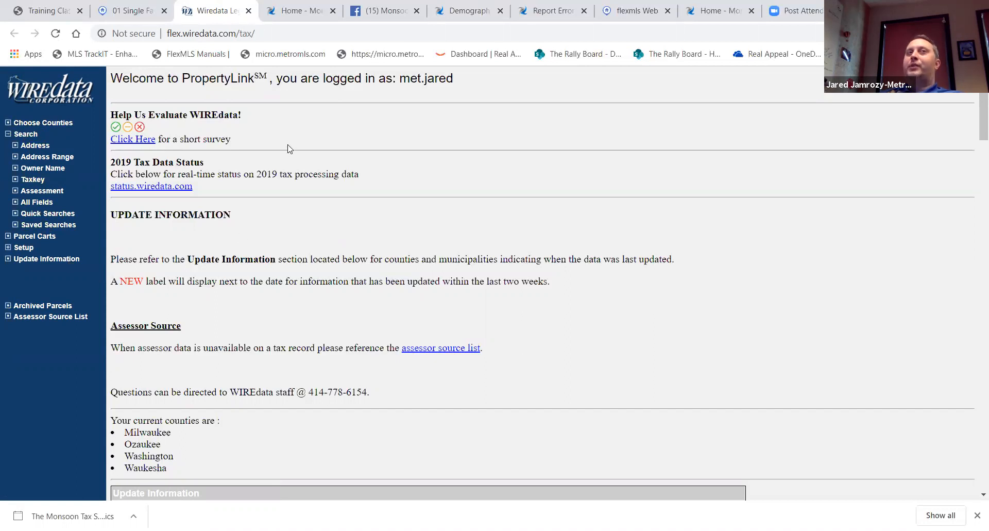
pyautogui.click(276, 11)
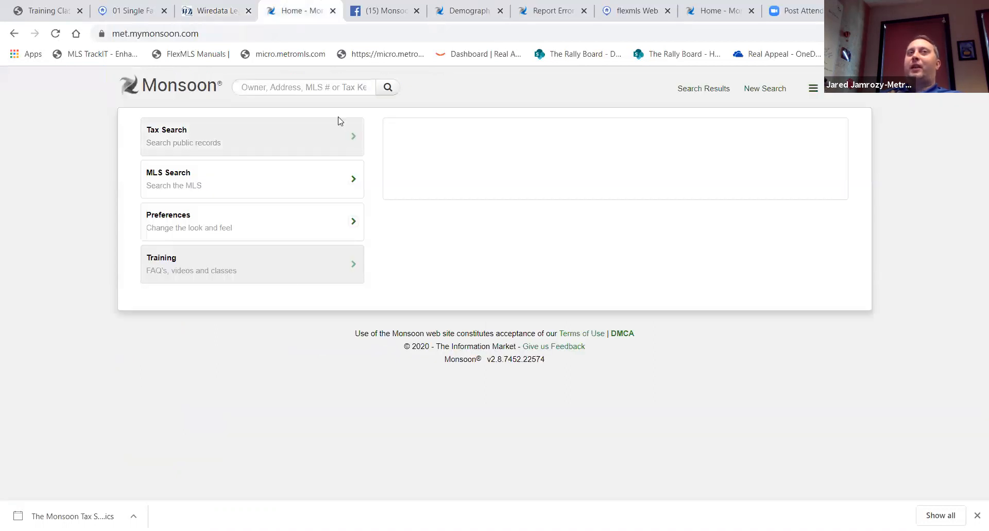